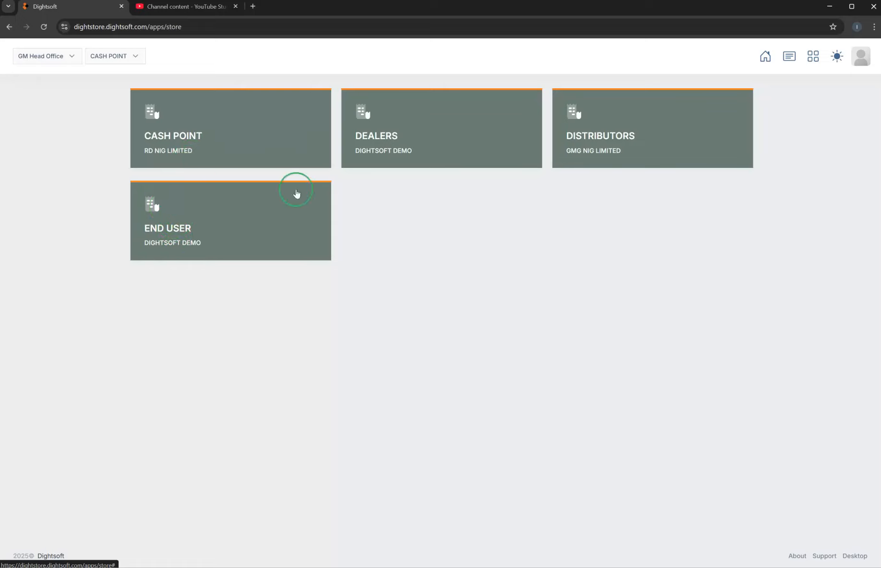
Step: Open the CASH POINT store and add the BIG 55" TELEVISION U345 to the sale
click(188, 138)
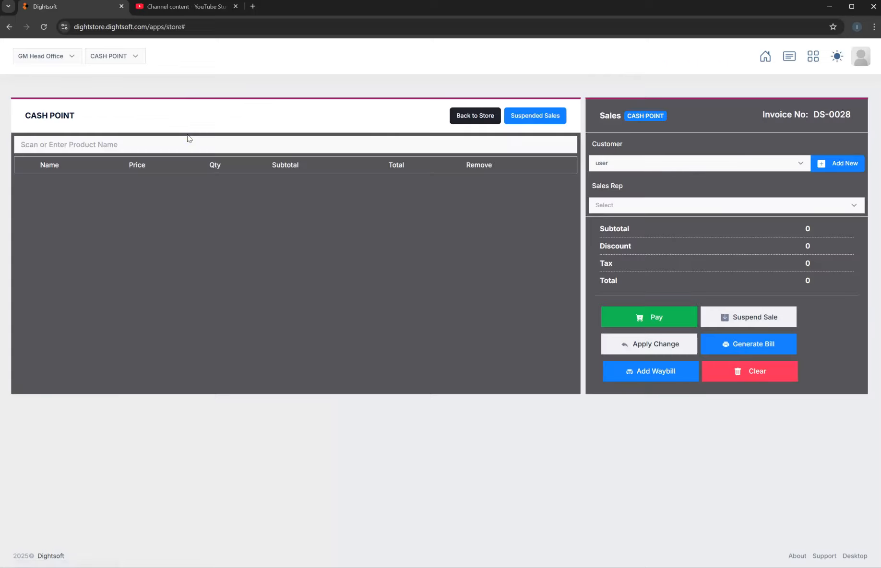
click(177, 148)
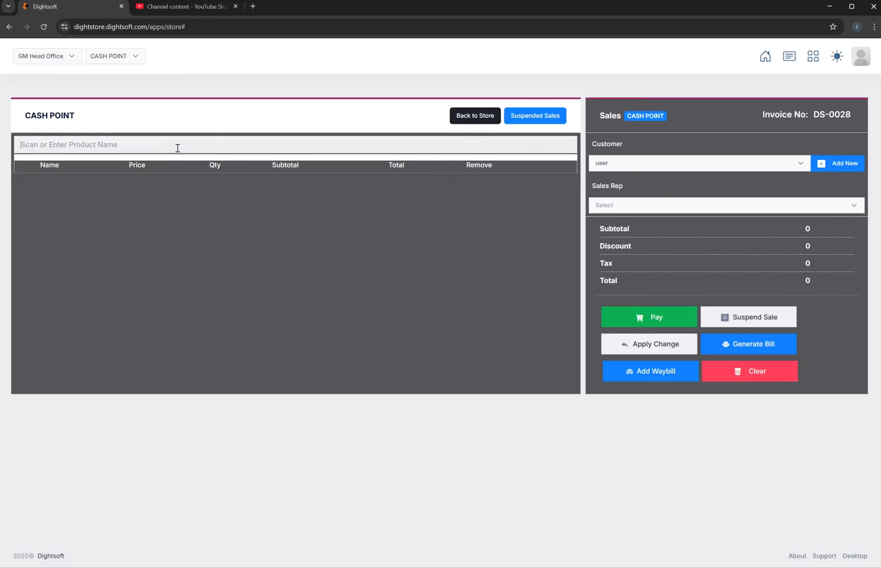
text(G)
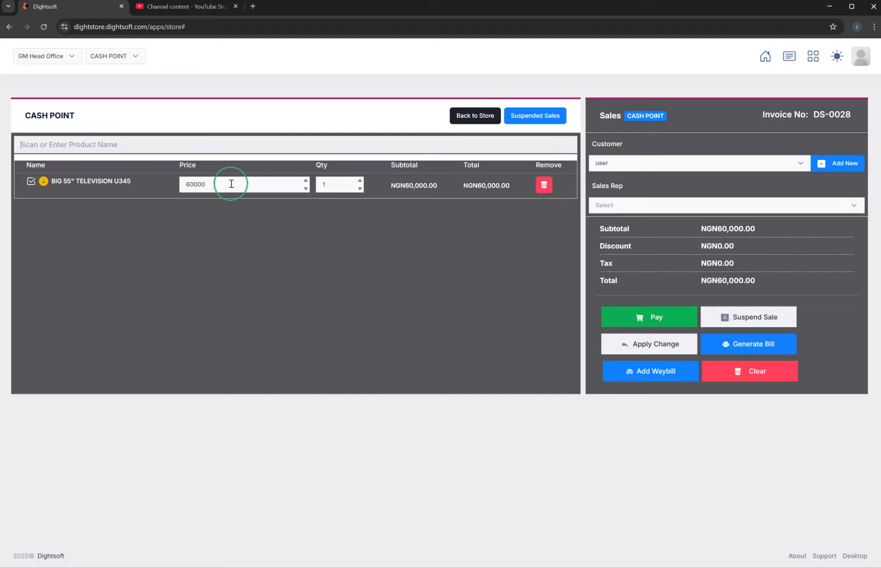
Step: Set the television's selling price to 100000
click(188, 196)
click(192, 185)
click(200, 184)
click(215, 183)
drag(217, 184, 164, 185)
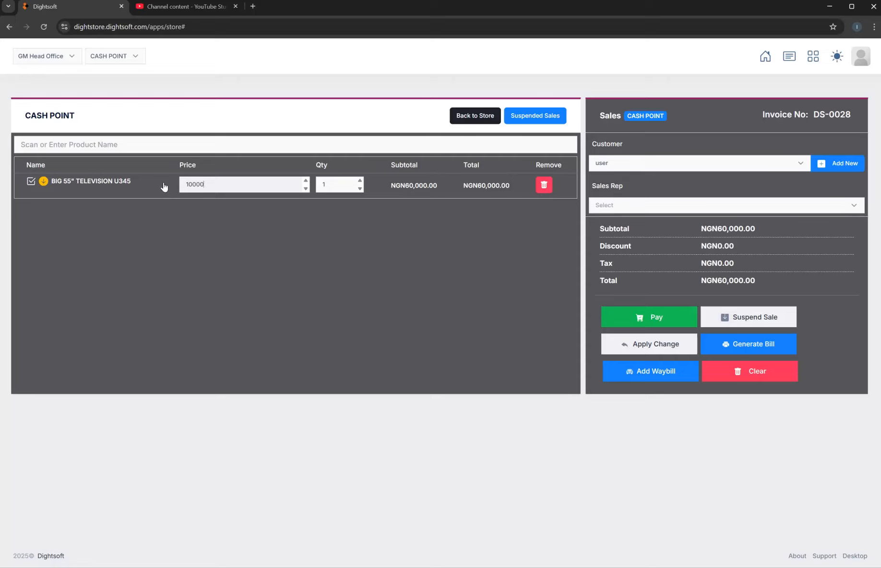
click(279, 226)
click(281, 185)
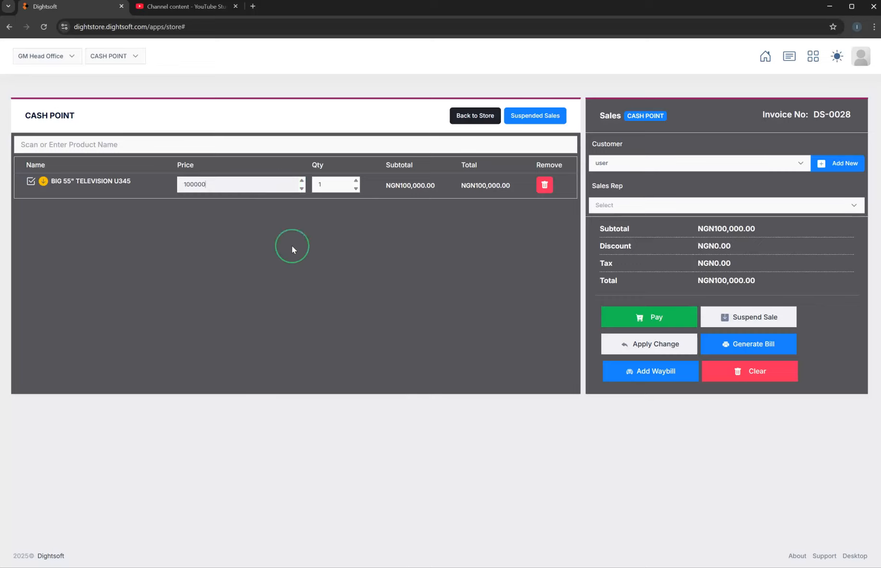
click(246, 242)
click(641, 321)
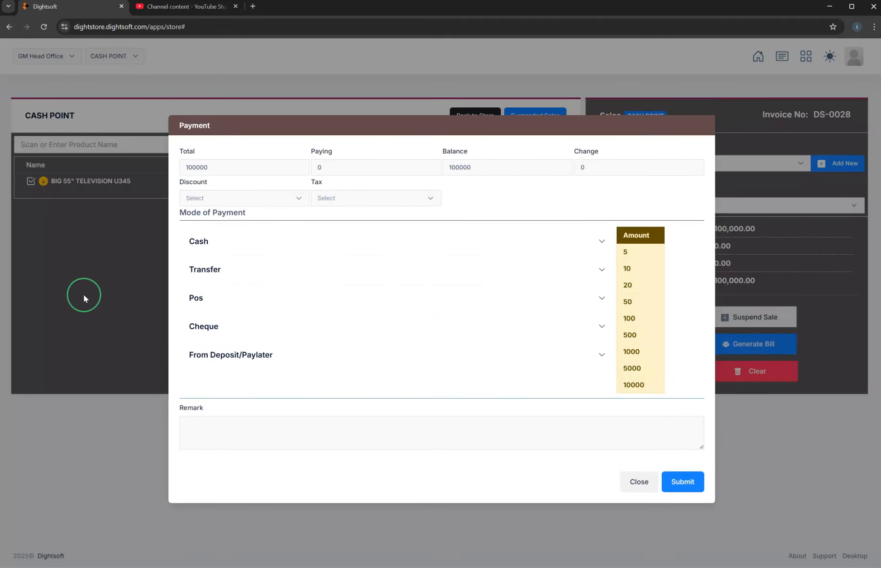
click(84, 297)
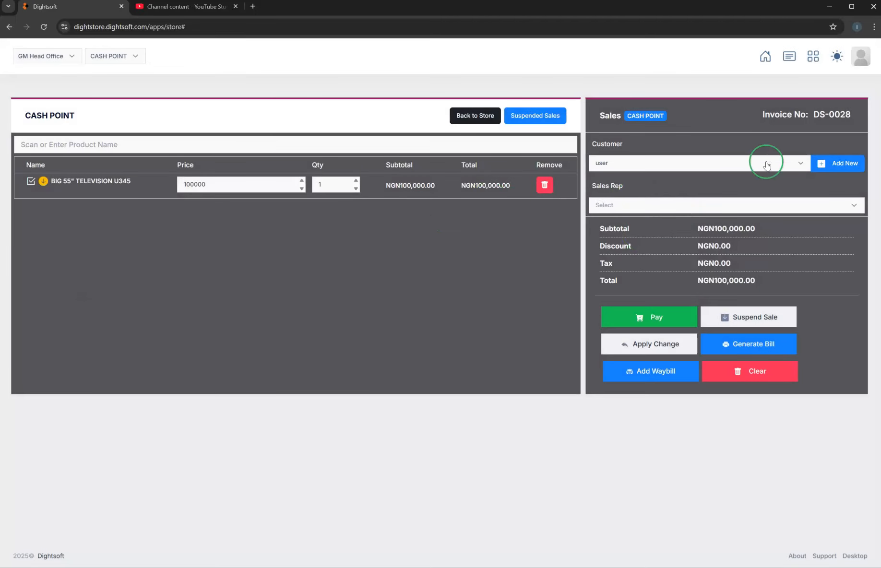
Step: Register a new customer for the sale with title Mrs, the customer's full name and phone number
click(835, 164)
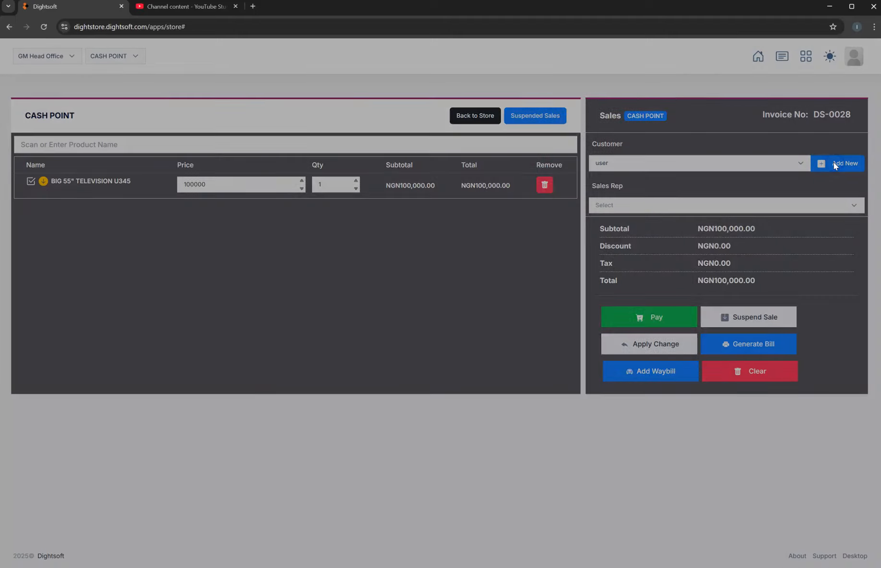
click(287, 175)
click(254, 248)
click(390, 180)
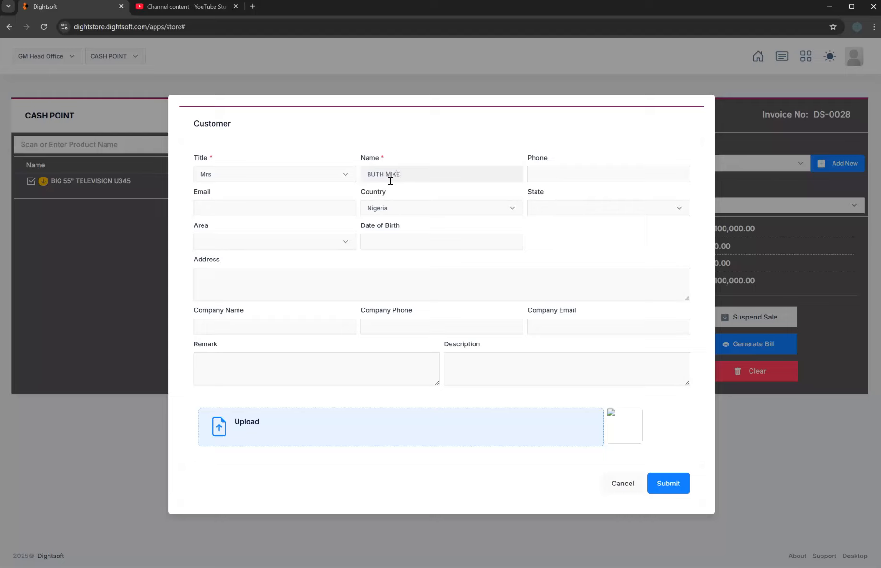
click(553, 171)
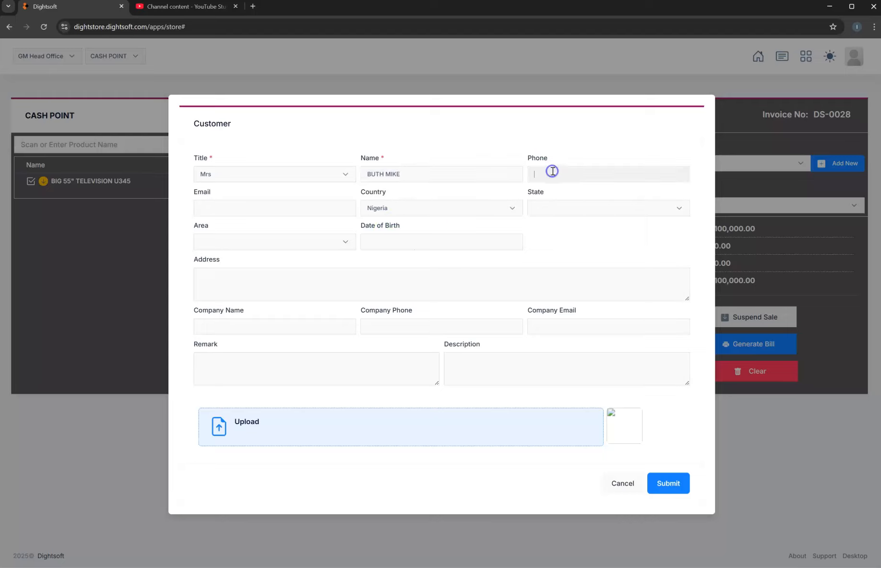
text(090)
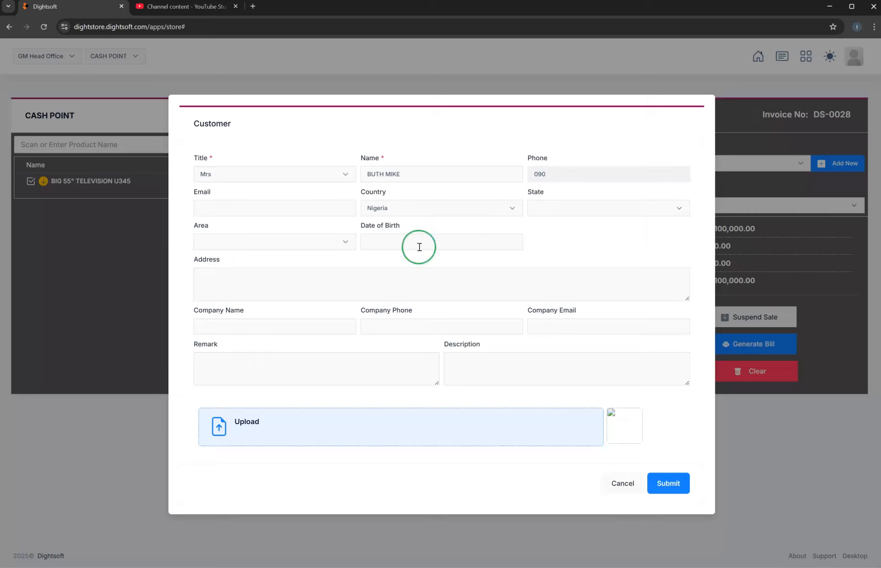
click(677, 488)
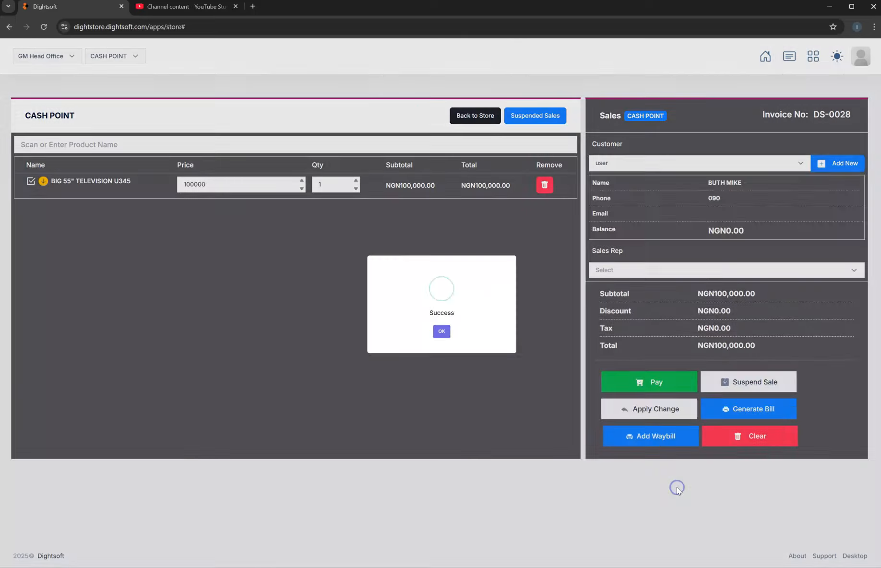
click(437, 338)
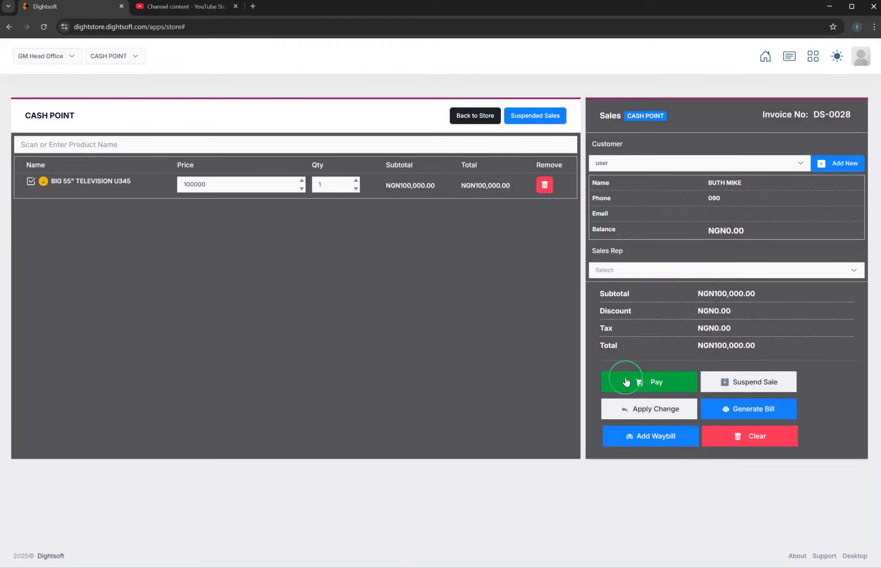
Step: Enter a cash payment of 100000 for the sale, received into the Cash Account
click(657, 386)
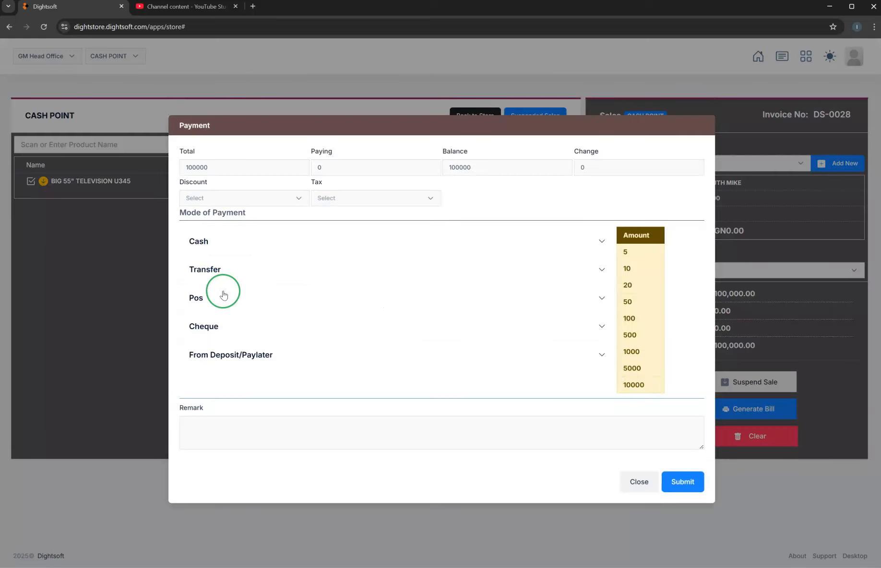
click(236, 256)
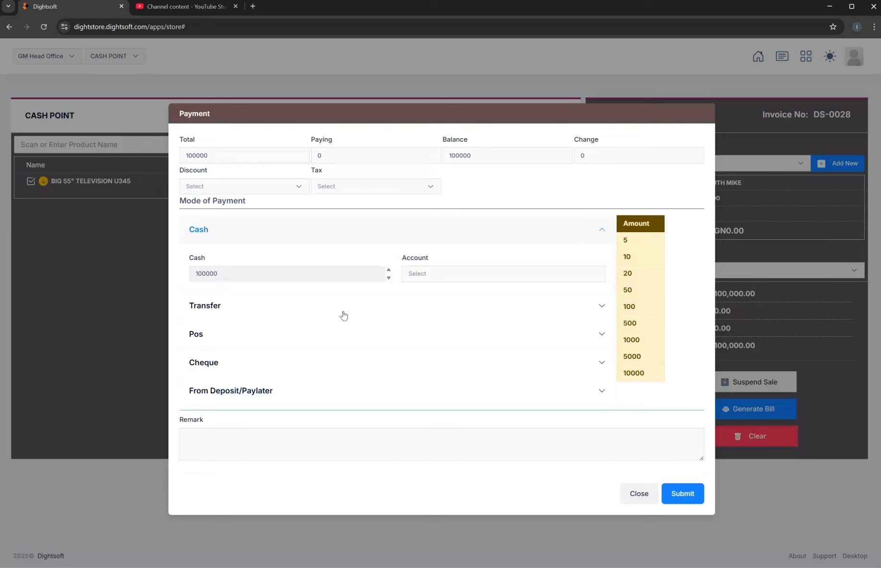
click(431, 274)
click(422, 322)
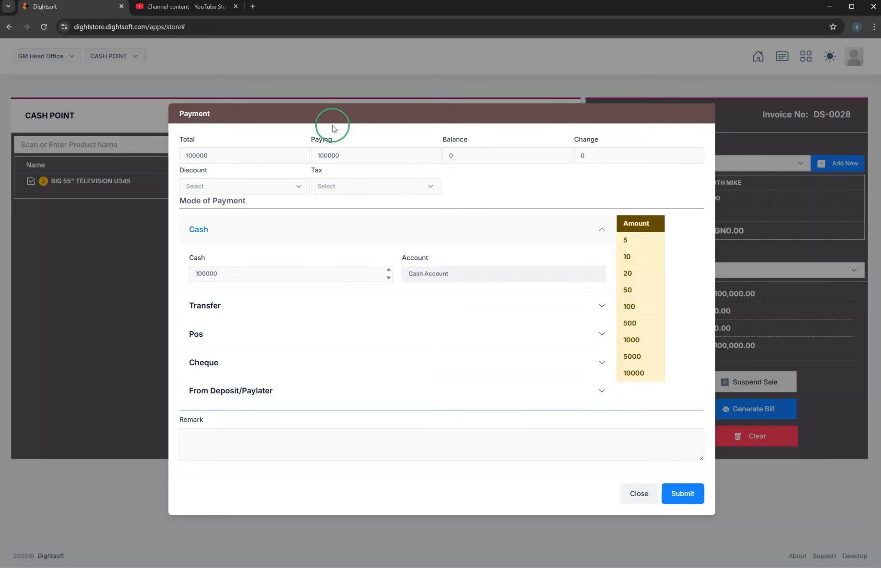
Step: Check the total, paying and balance amounts, and submit the payment
double_click(197, 155)
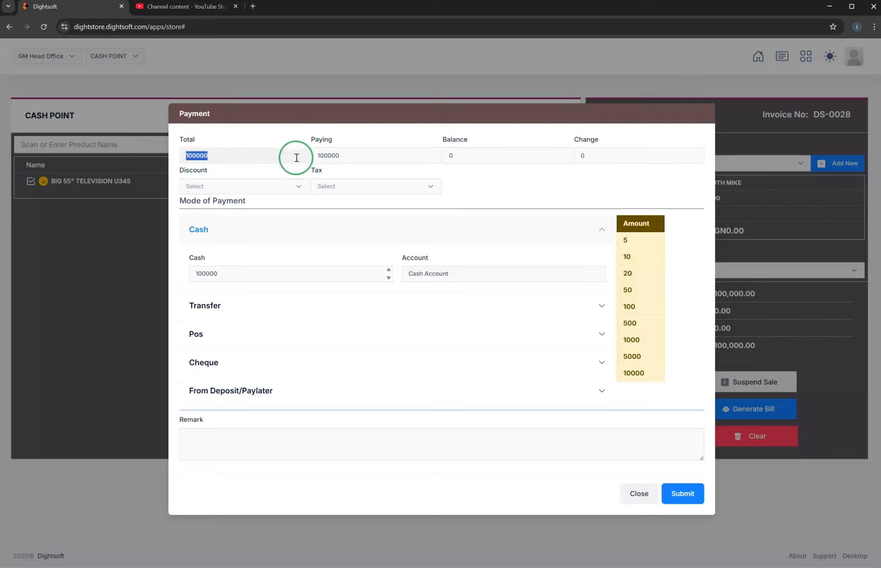
double_click(329, 156)
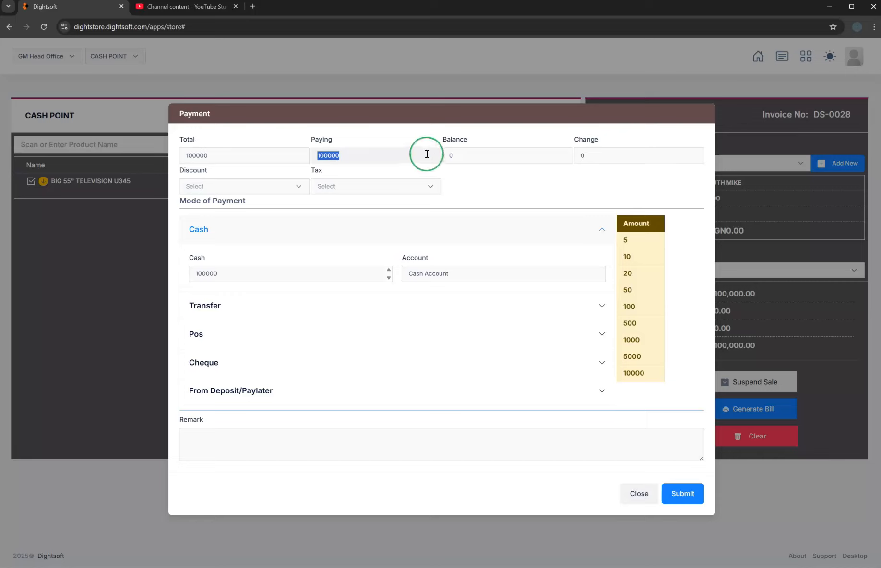
double_click(468, 156)
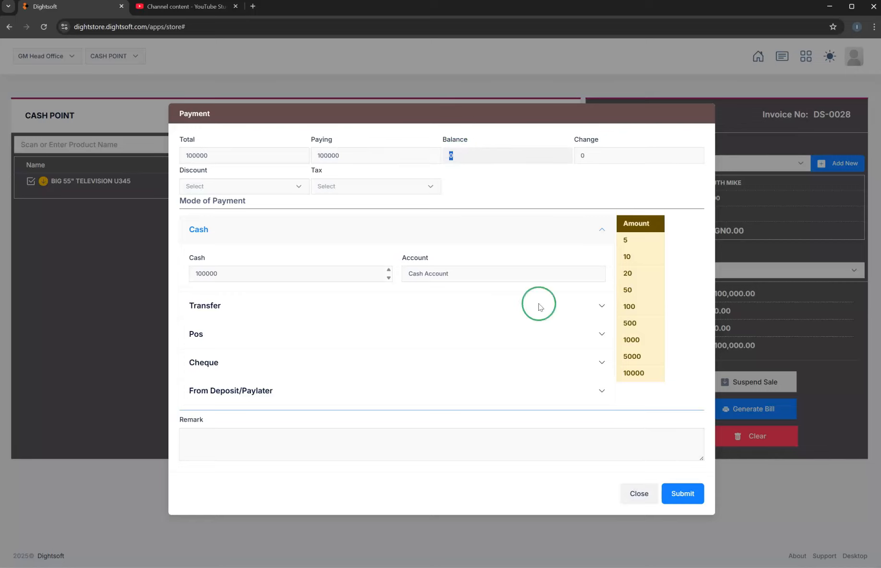
click(682, 494)
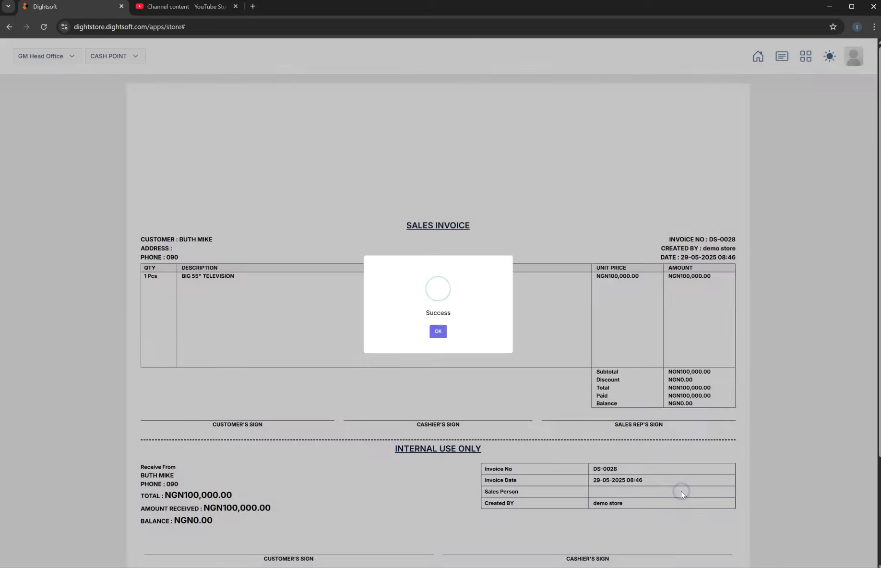
click(437, 341)
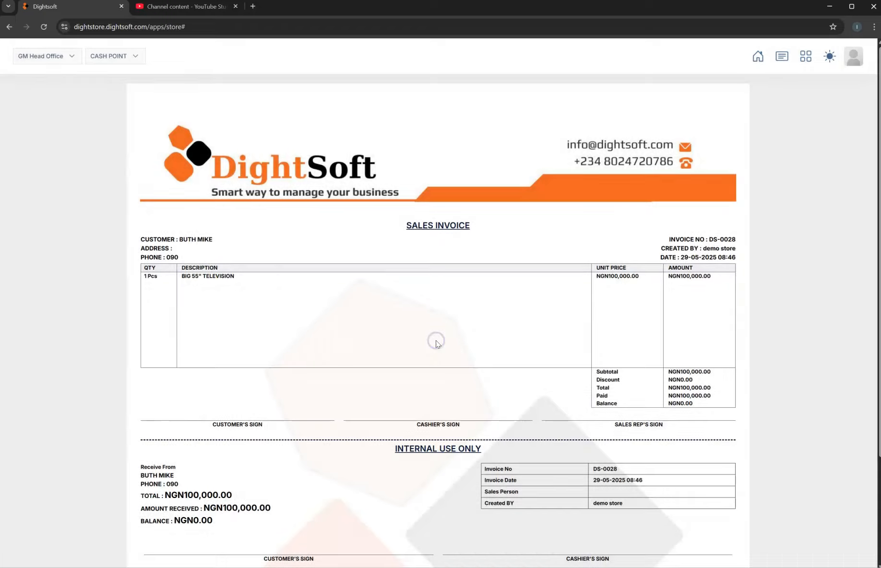
Step: Review the sales invoice through to its internal-use section and return to the sales screen
scroll(390, 382, down, 3)
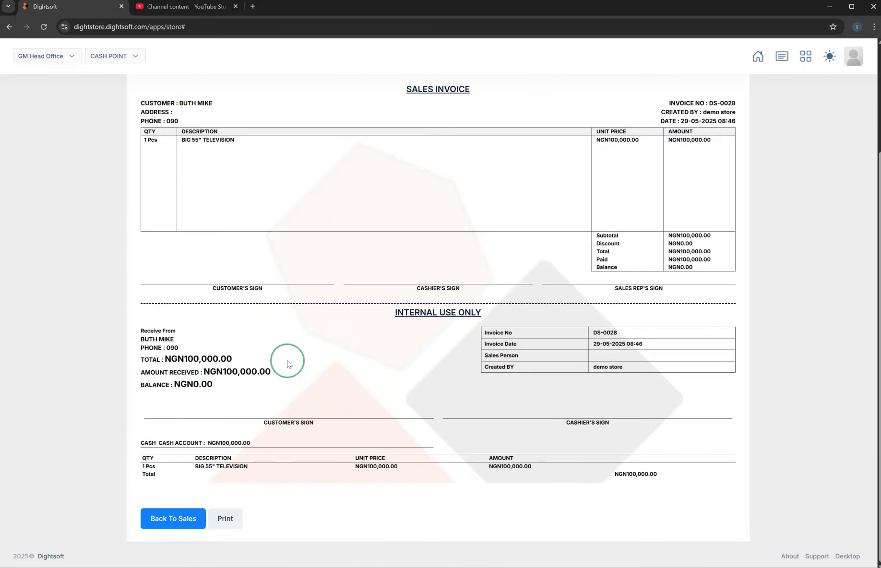
scroll(288, 364, up, 1)
scroll(281, 394, down, 1)
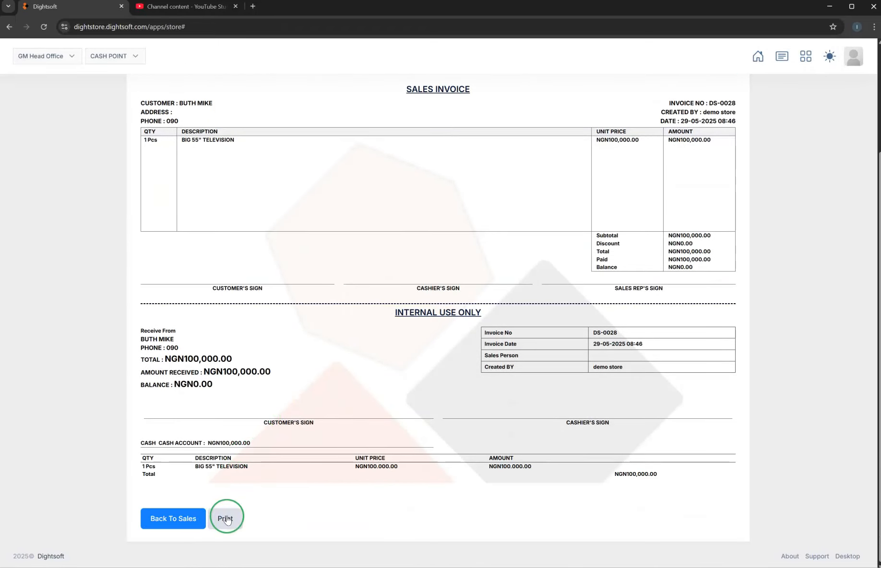
click(176, 521)
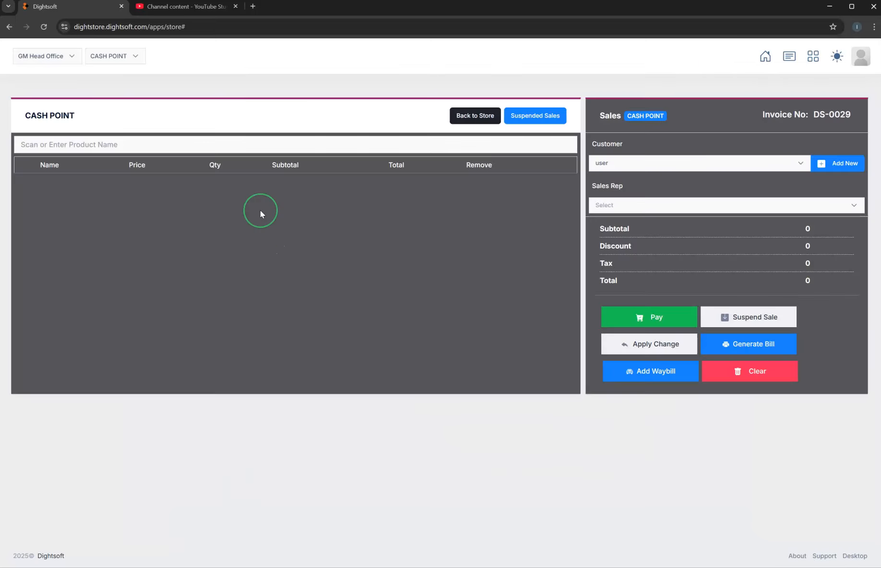
Step: Add BIG 55" TELEVISION U345 and PLASTA 7UJ5 to the new sale, with a television quantity of 2
click(229, 149)
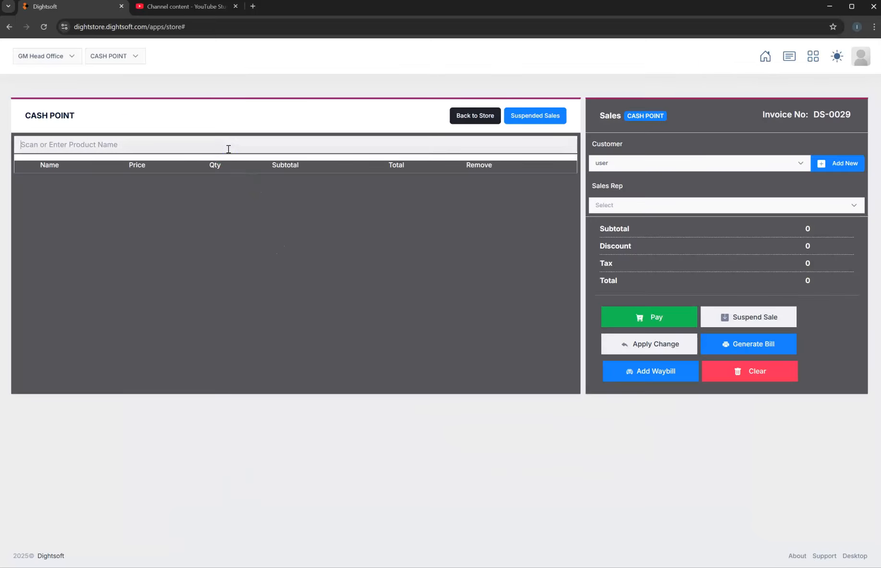
text(5)
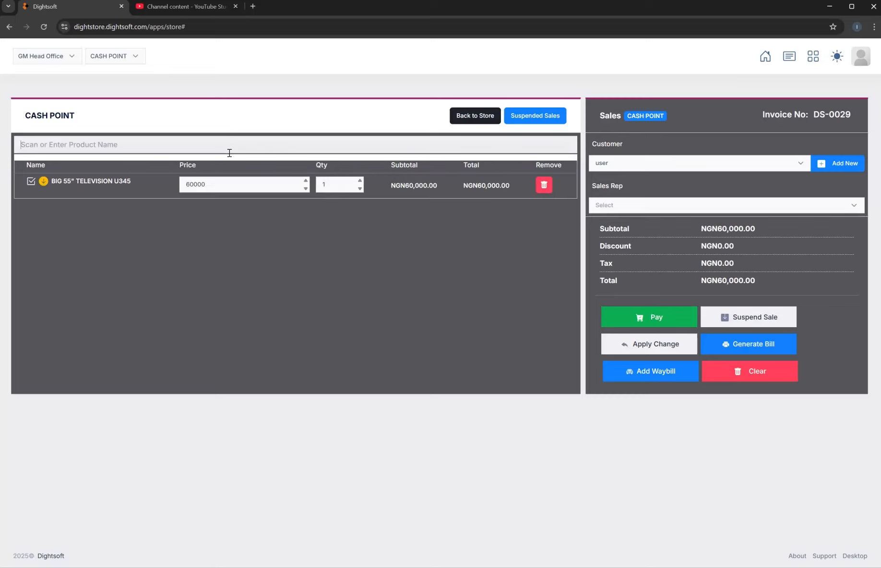
text(S)
click(53, 180)
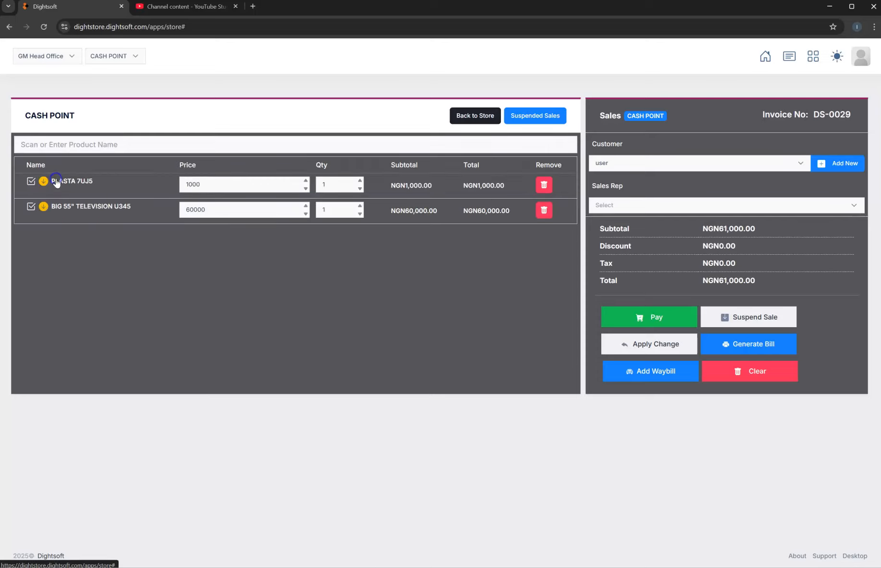
click(184, 212)
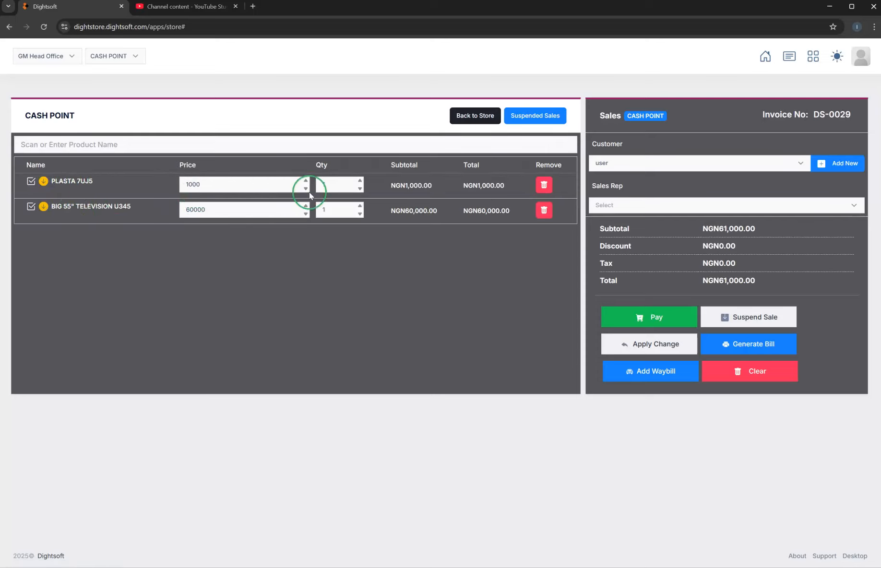
click(360, 206)
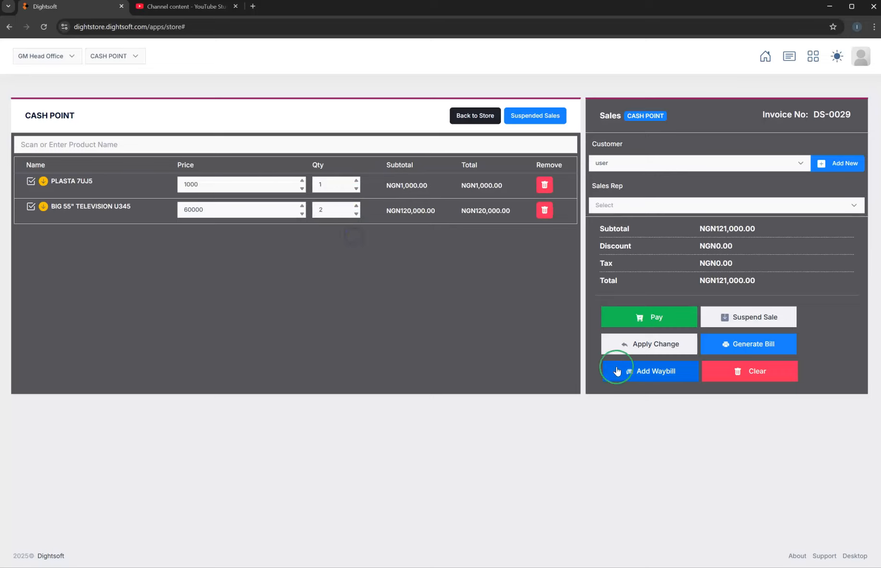
Step: Assign the previously registered customer to the sale by searching for the name
click(657, 163)
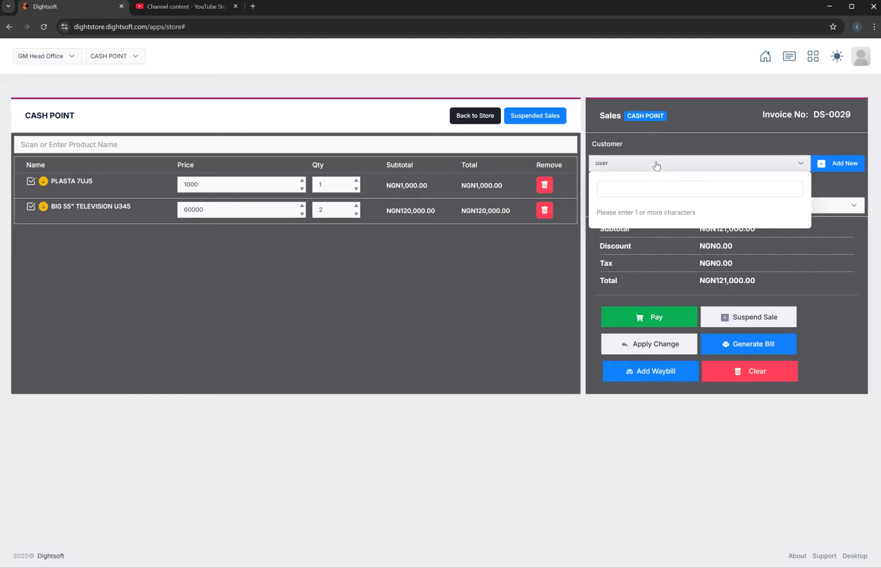
text(B)
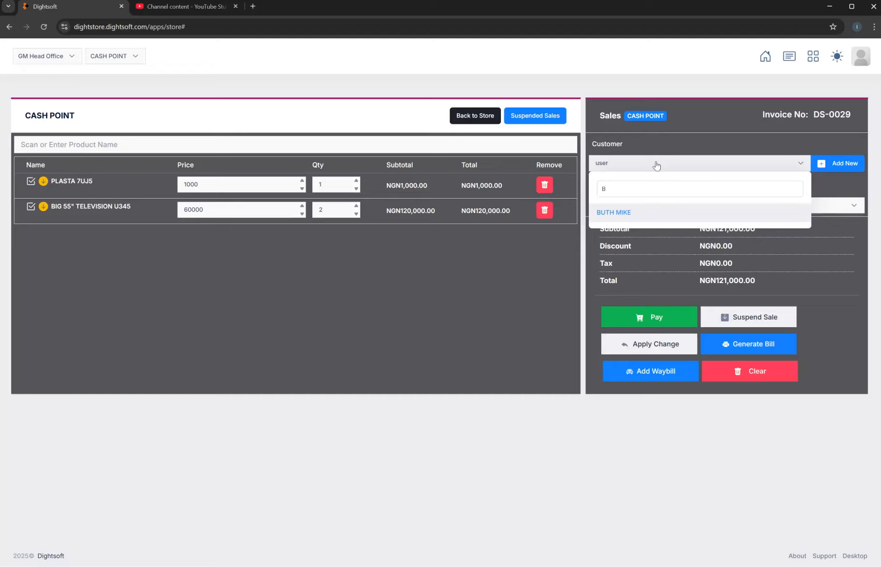
click(664, 216)
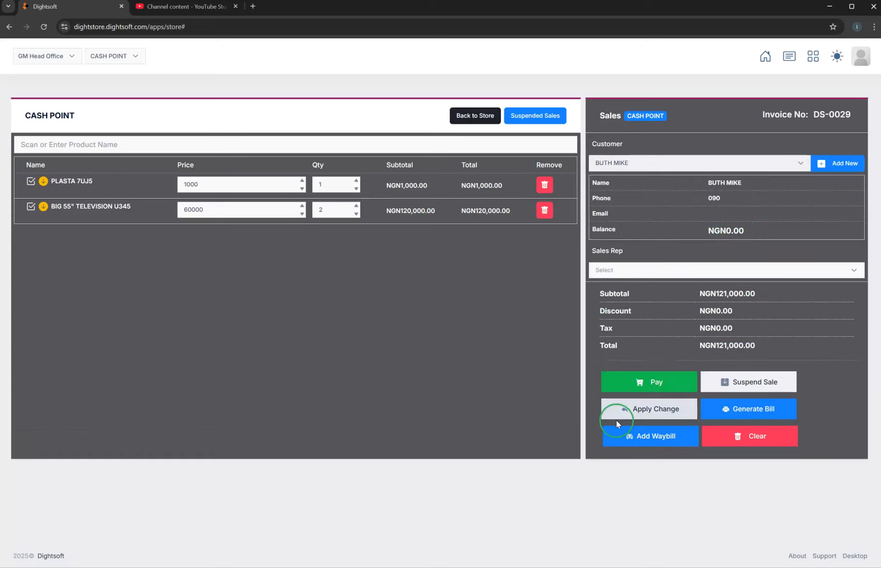
Step: Start paying for the sale and record a transfer of 100000 into the Moniepoint account
click(652, 381)
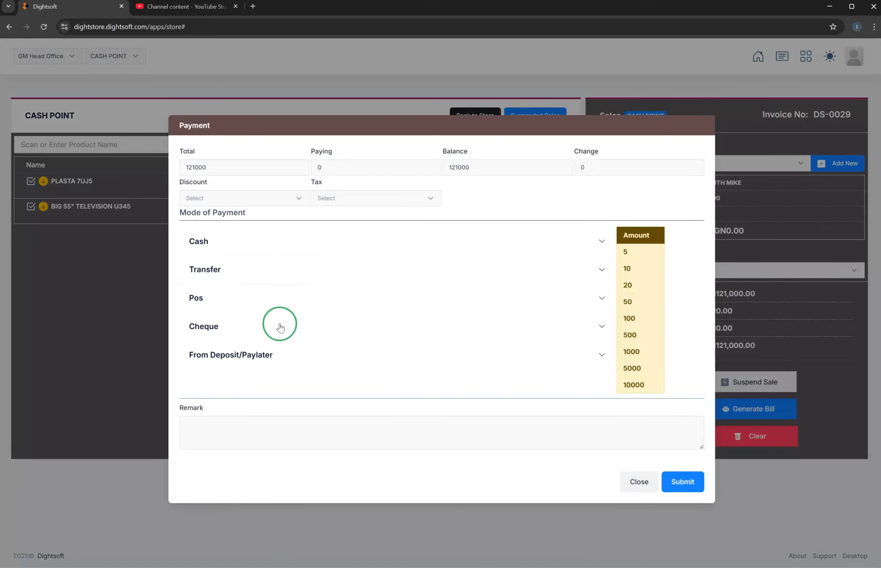
click(244, 273)
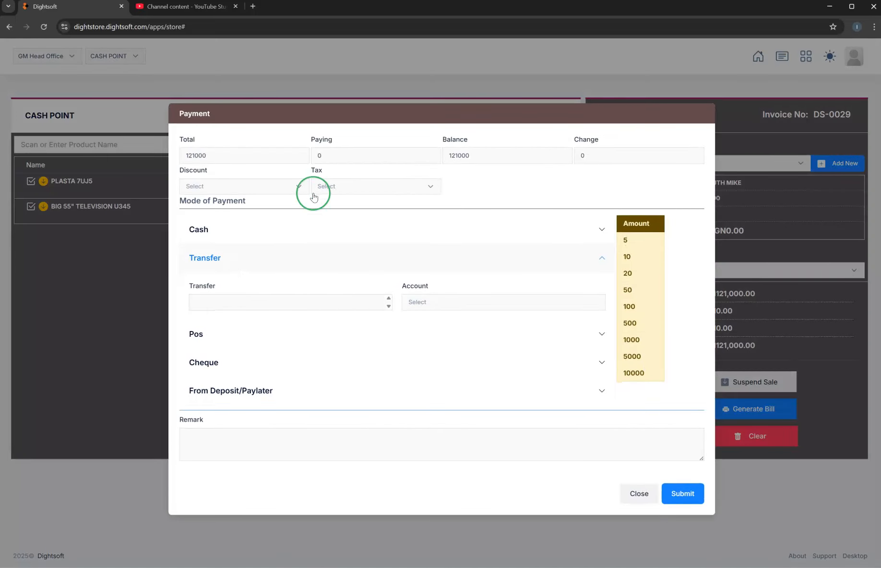
click(228, 300)
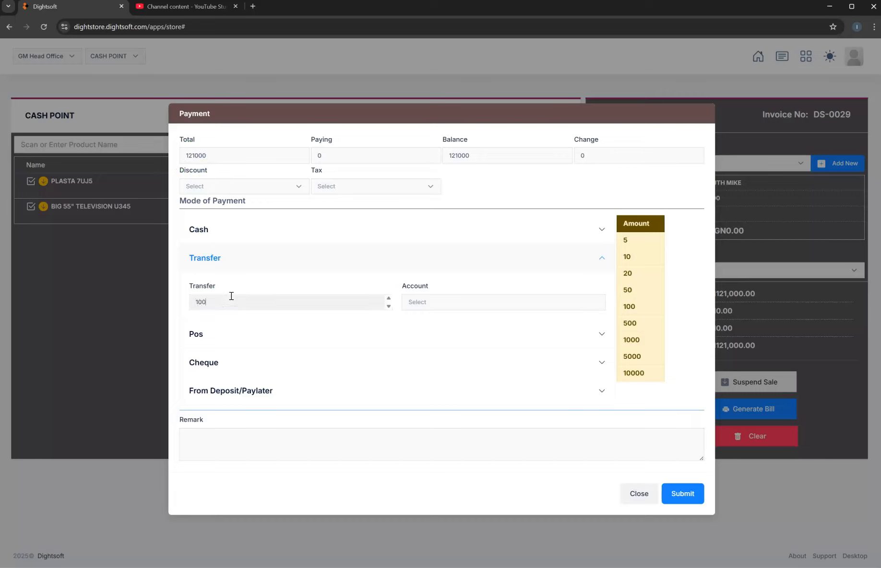
click(415, 303)
click(435, 385)
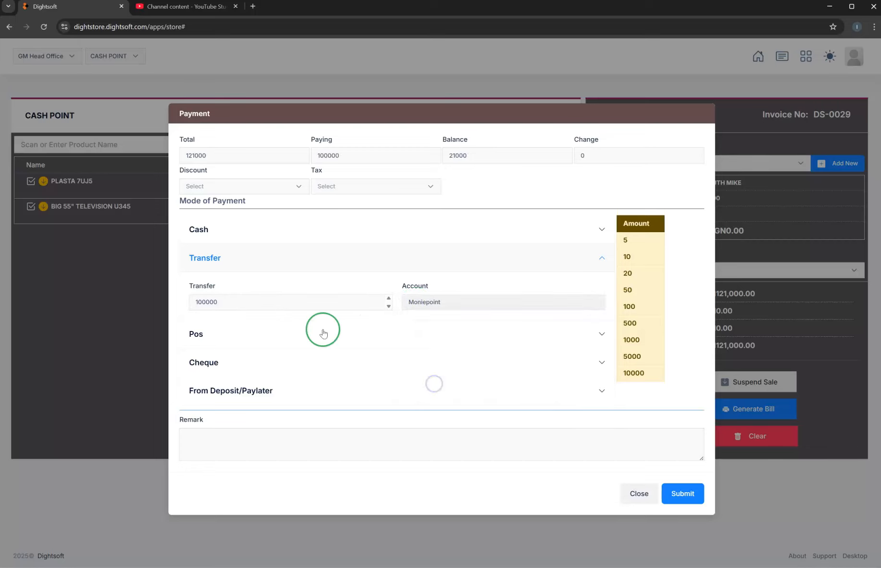
Step: Add a cash payment of 10000 into the Cash Account and check the remaining balance
click(229, 235)
click(224, 278)
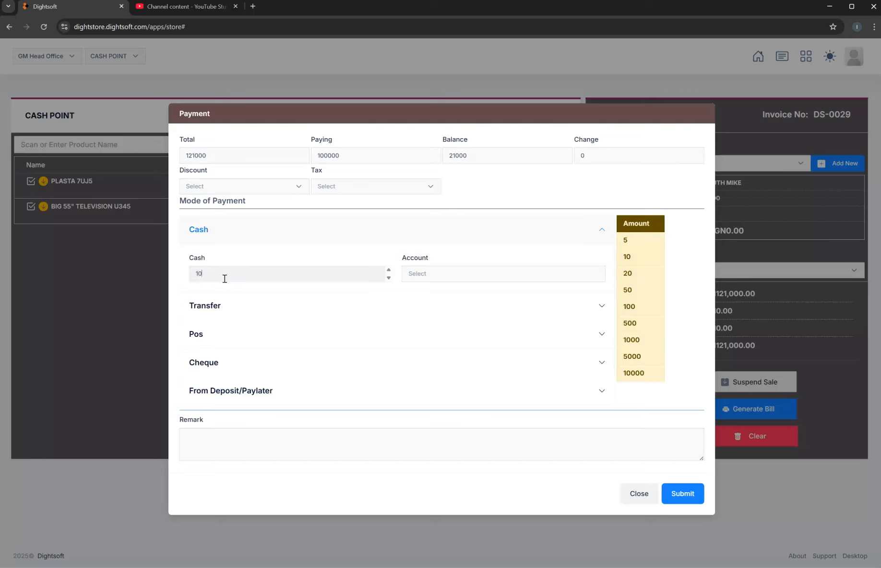
click(407, 276)
click(424, 317)
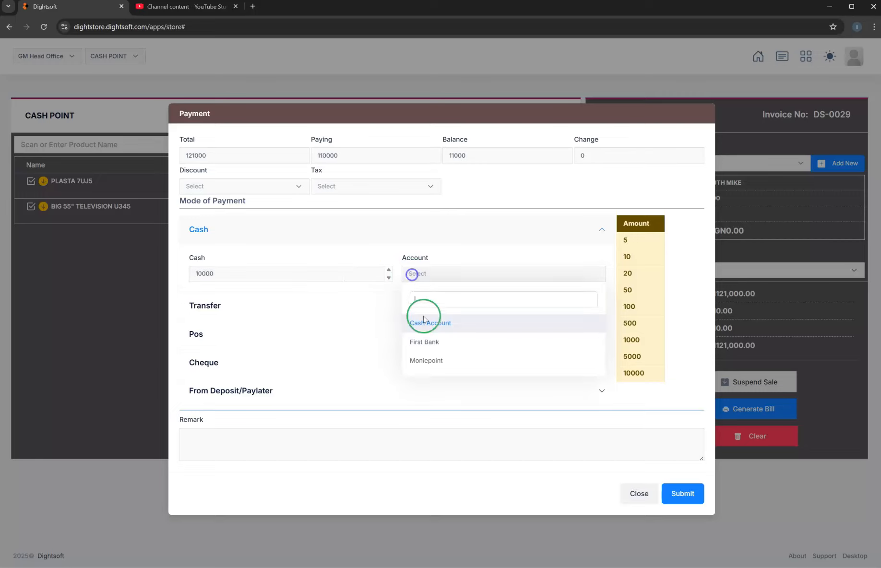
click(459, 196)
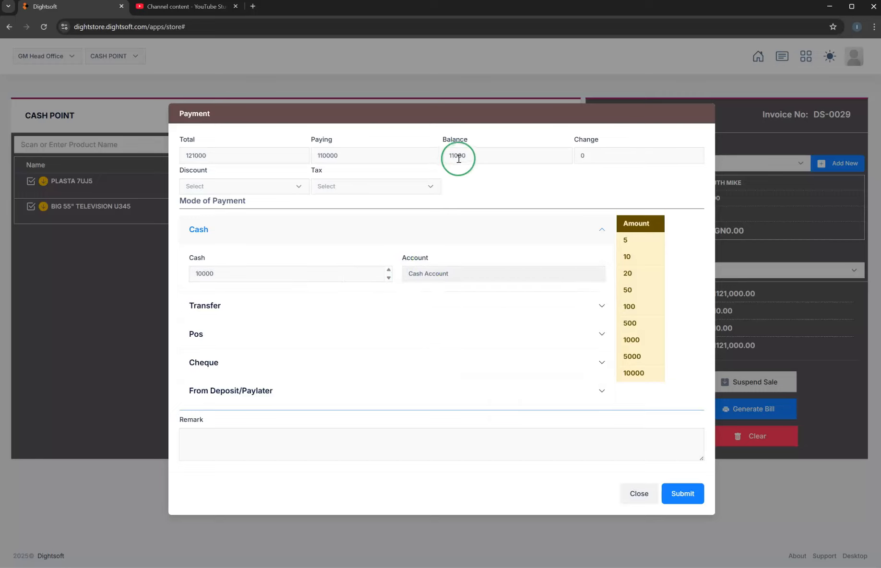
Step: Add a Pos payment of 11000 into the Moniepoint account and submit the split payment
click(265, 342)
click(257, 331)
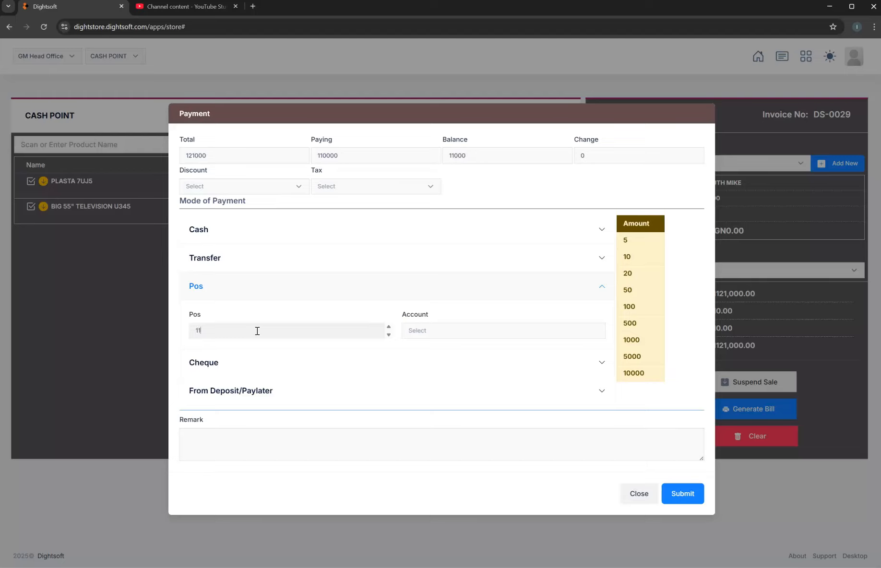
click(407, 332)
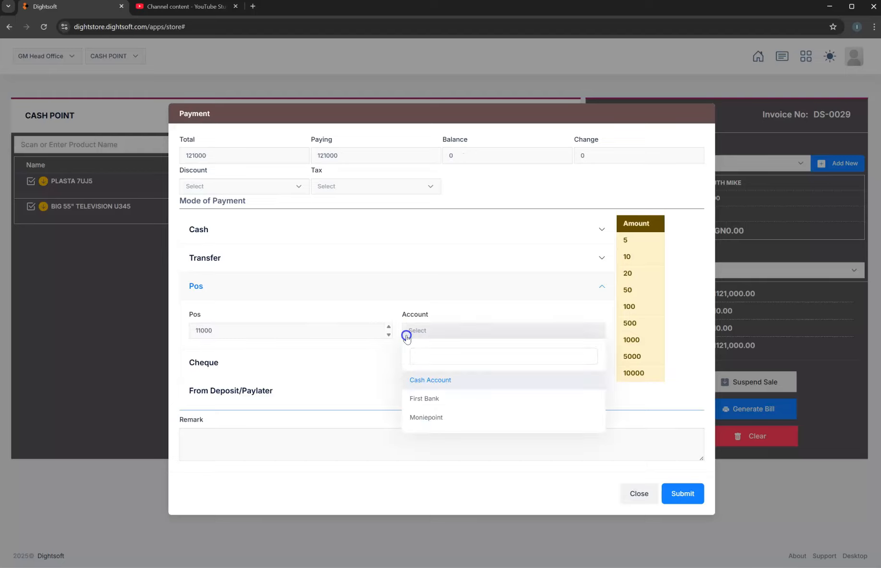
click(435, 420)
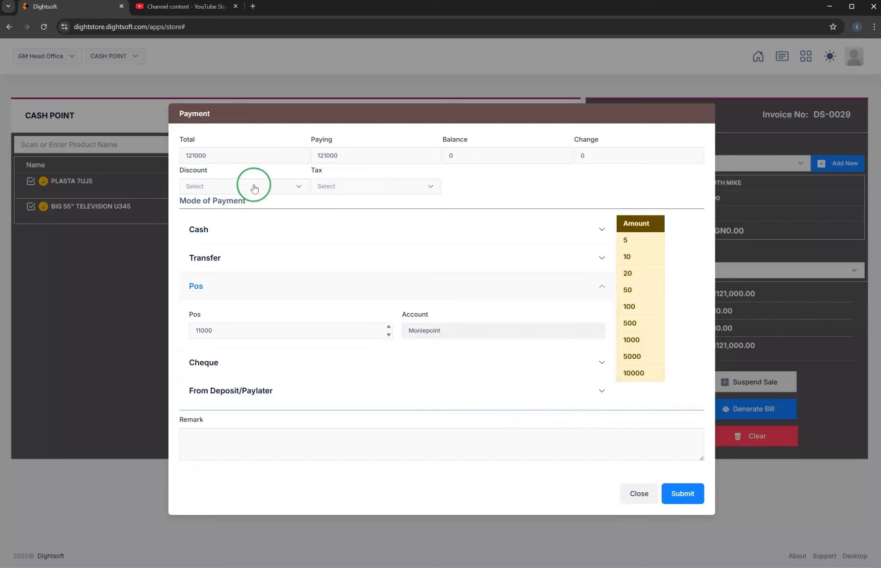
click(682, 494)
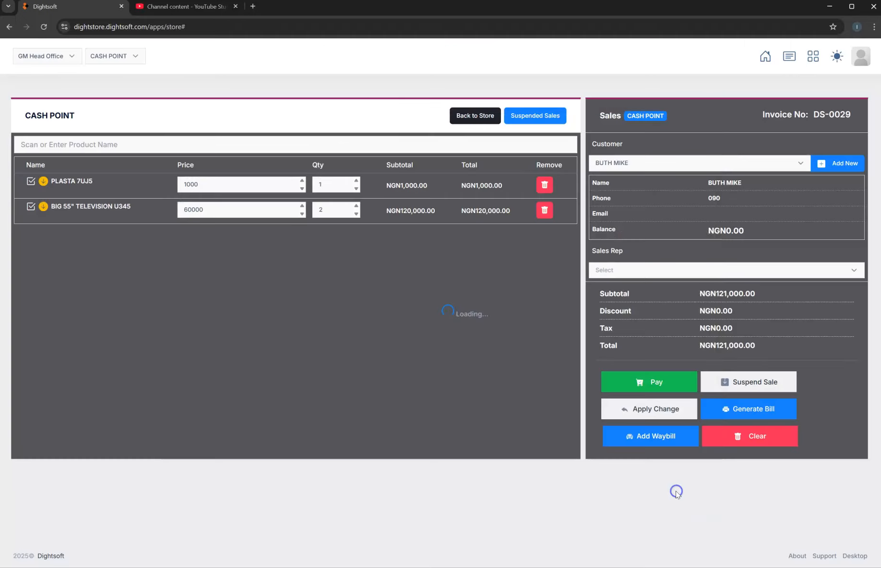
Step: Dismiss the success message, review the invoice's payment breakdown, and return to the sales screen
click(438, 342)
scroll(384, 384, down, 3)
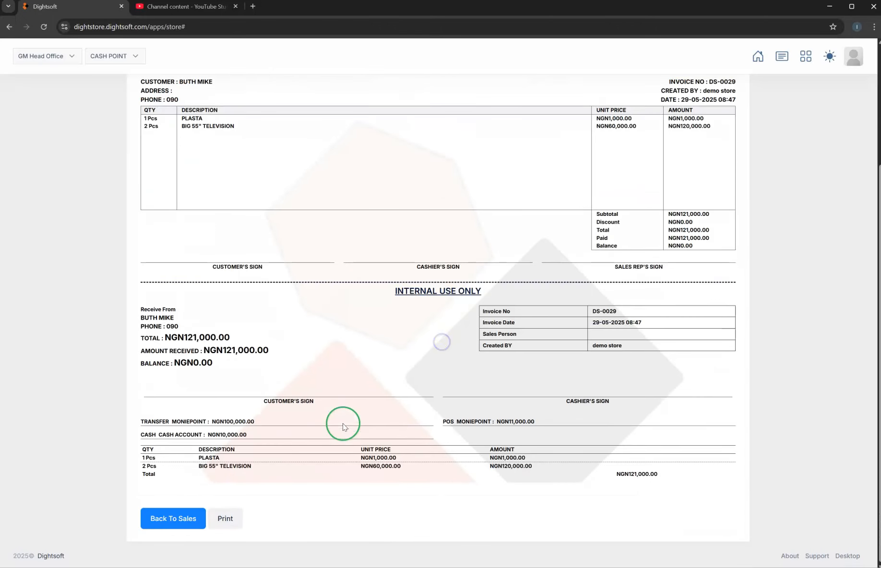
click(171, 523)
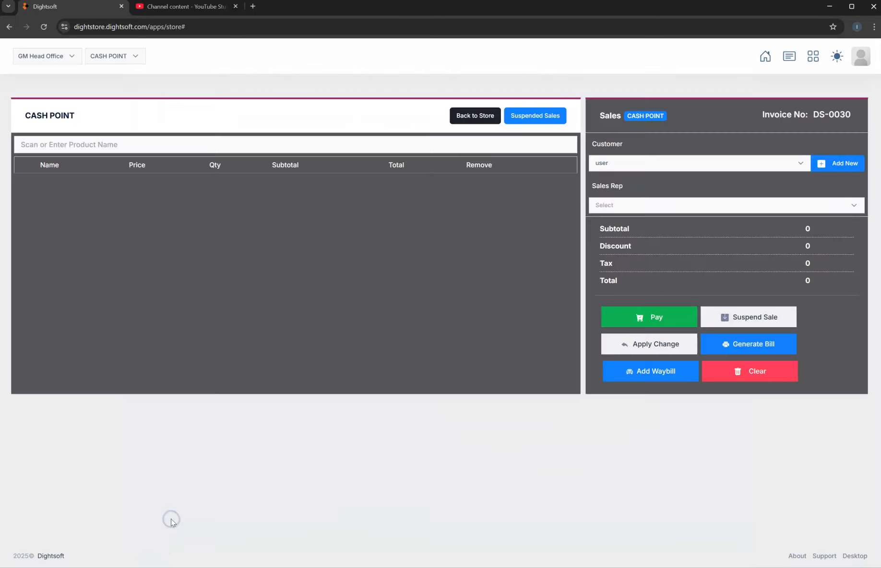
Step: Search for products with "S" and add PLASTA 7UJ5 to the new sale
click(213, 149)
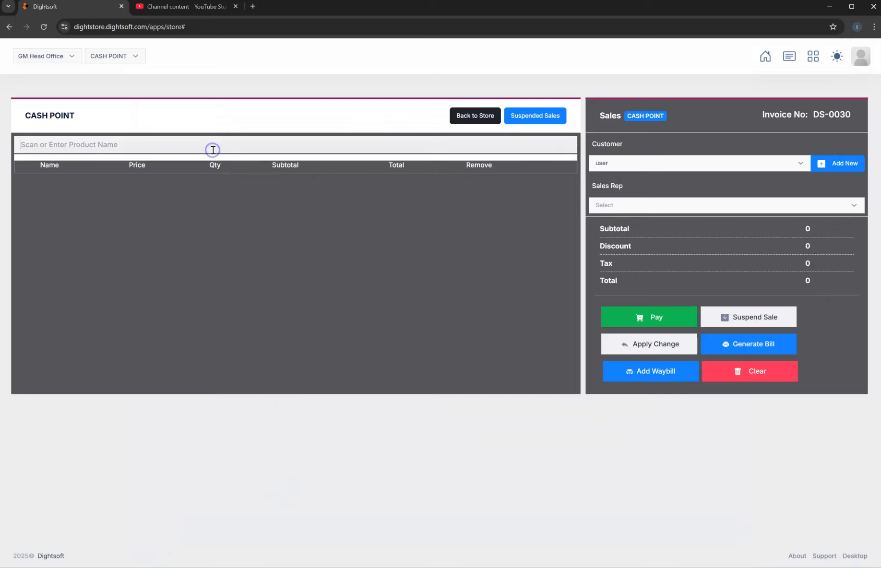
text(S)
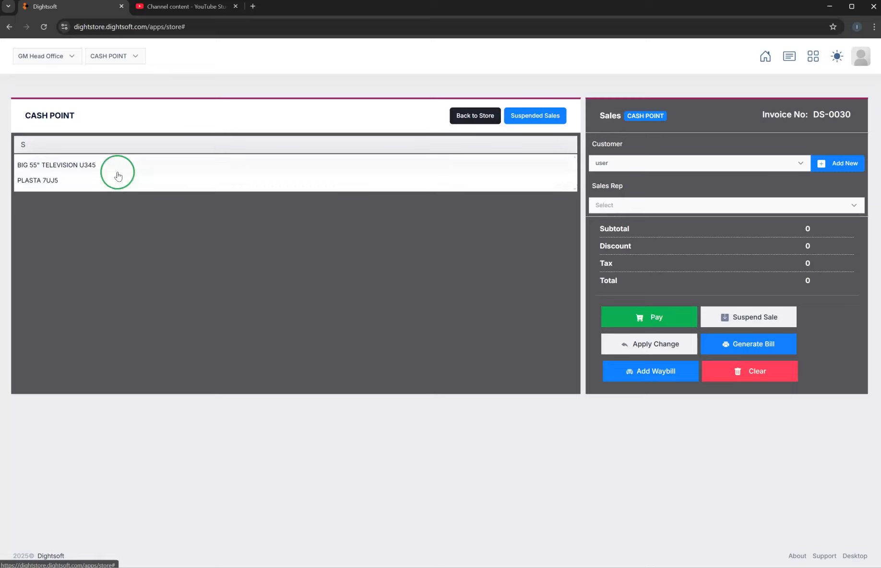
click(68, 181)
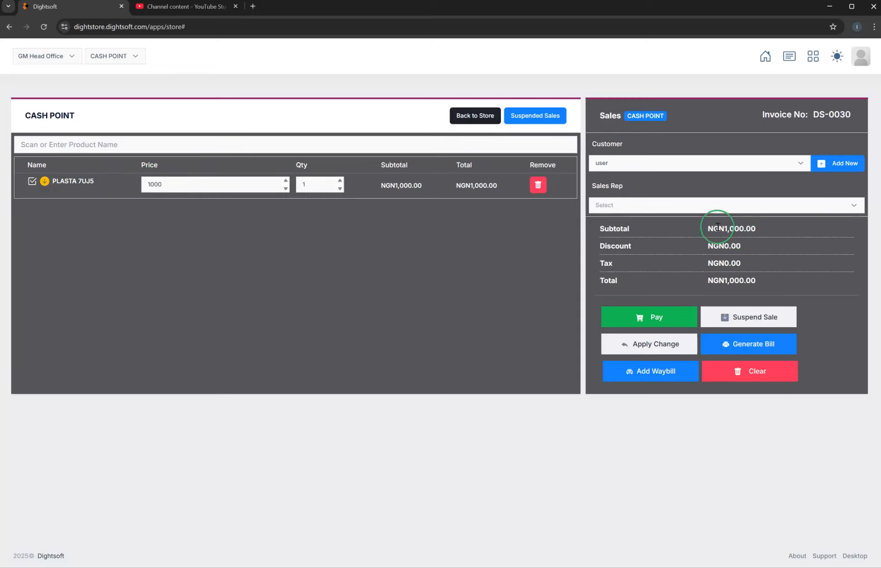
double_click(156, 185)
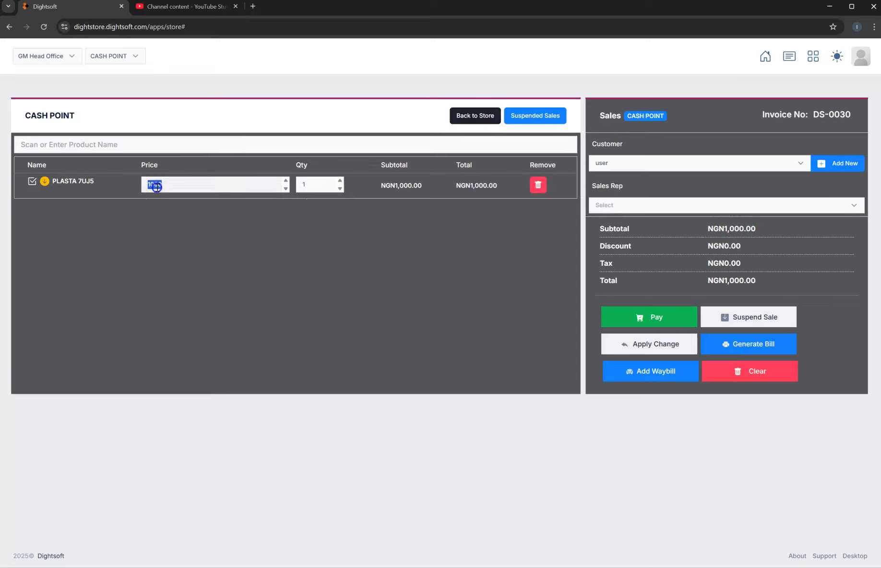
click(153, 182)
Step: Try the BY CATTON price range on PLASTA 7UJ5, and apply the 12 Pcs BY PARK range instead
click(31, 182)
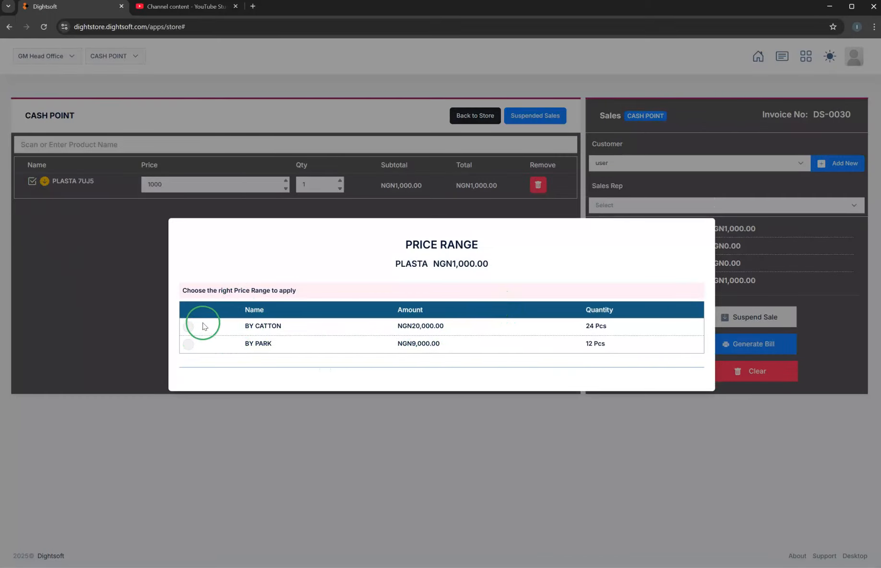
click(63, 226)
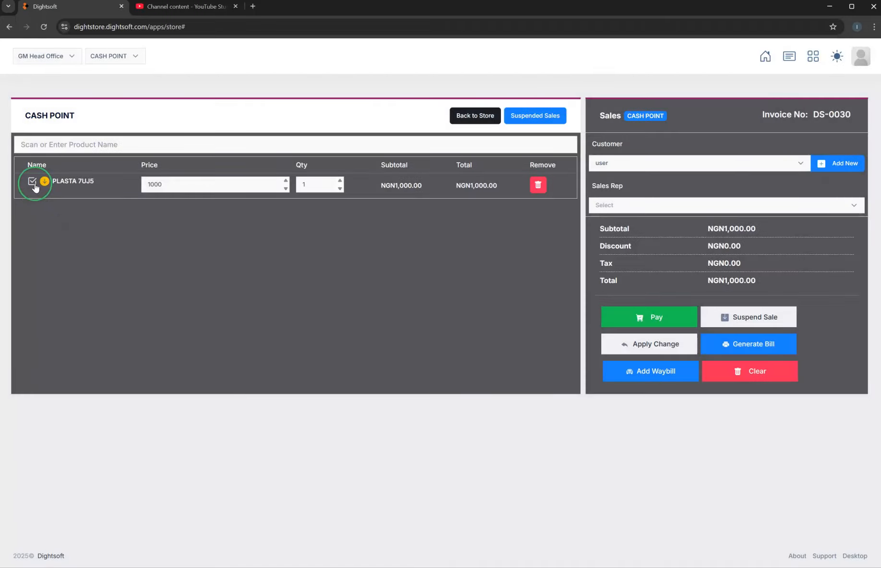
click(35, 185)
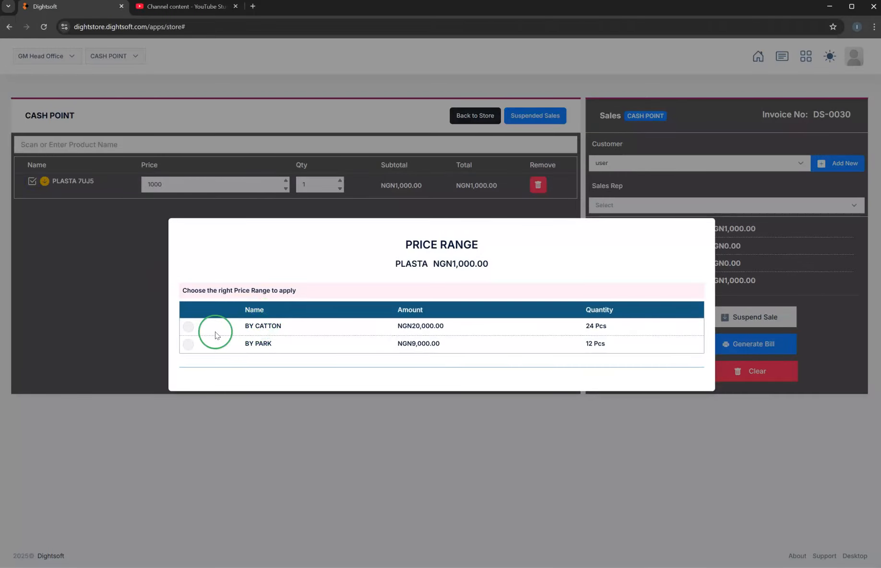
click(191, 329)
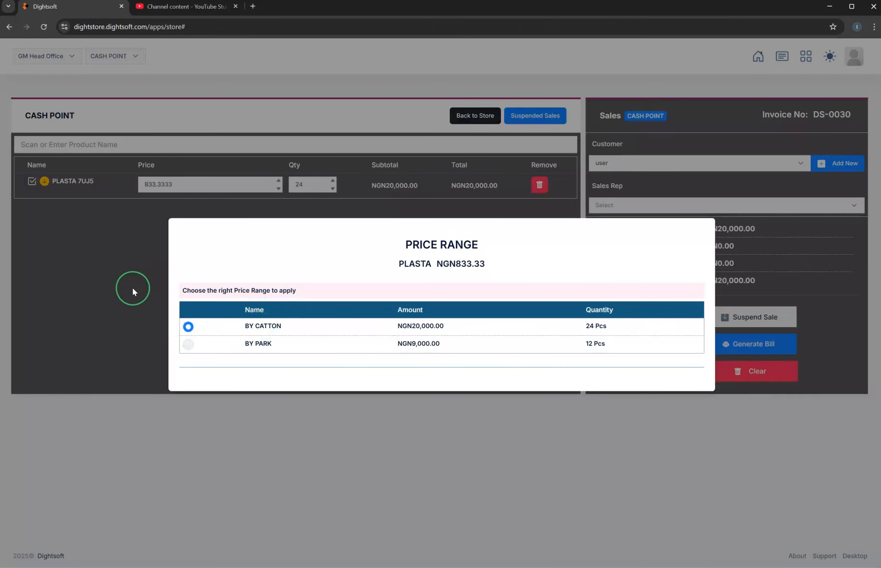
click(189, 345)
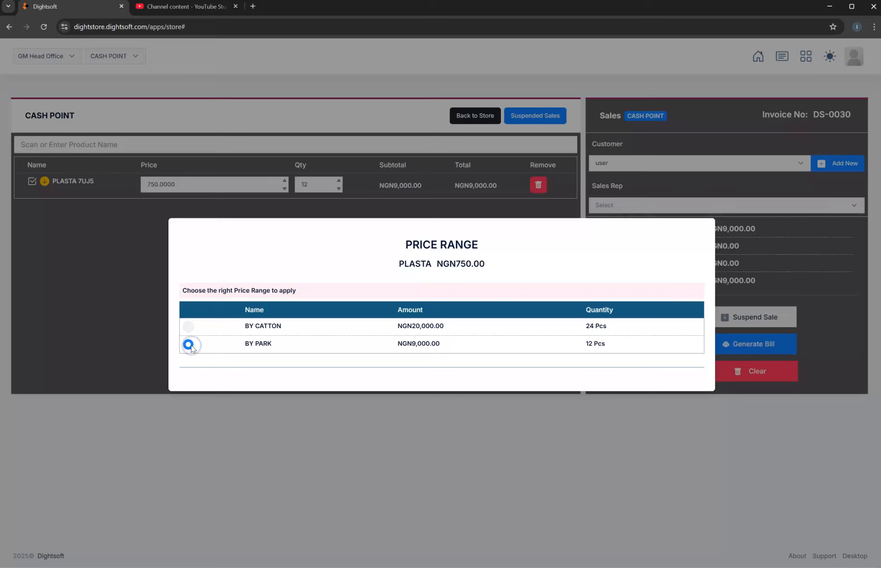
click(121, 302)
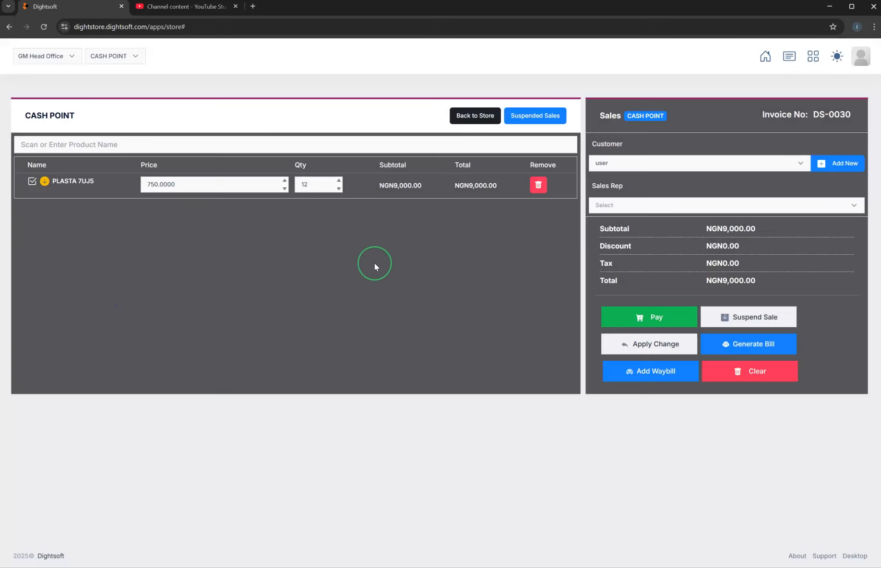
Step: Assign the registered customer to the PLASTA sale by searching with the name's first letter
click(692, 163)
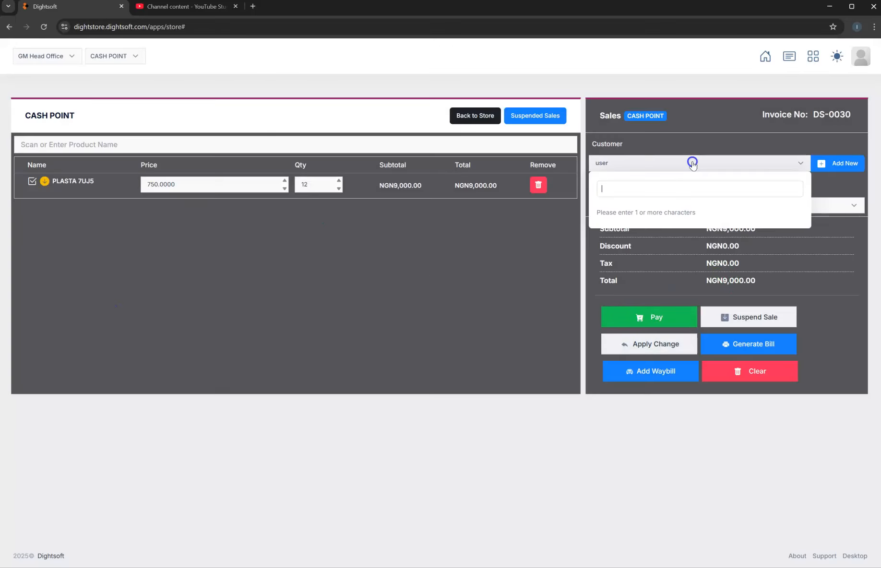
text(B)
click(682, 206)
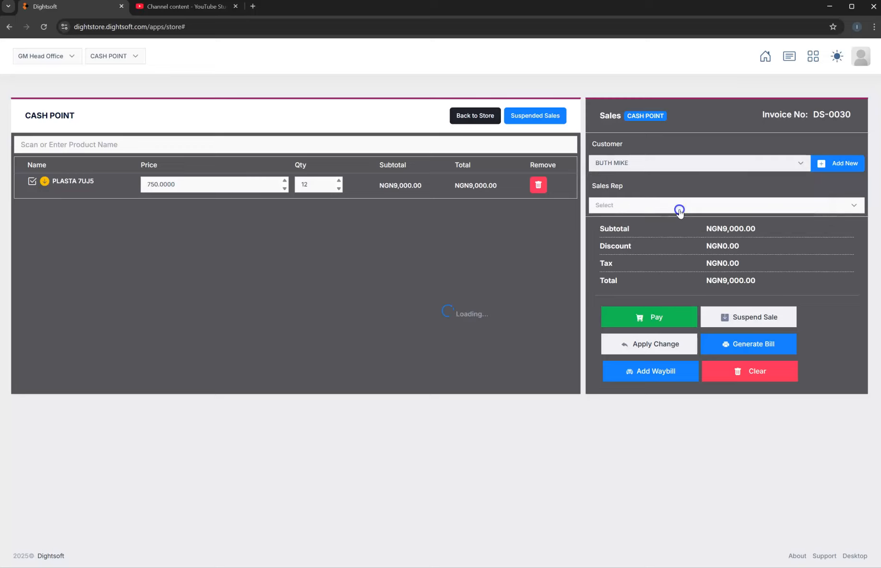
click(622, 229)
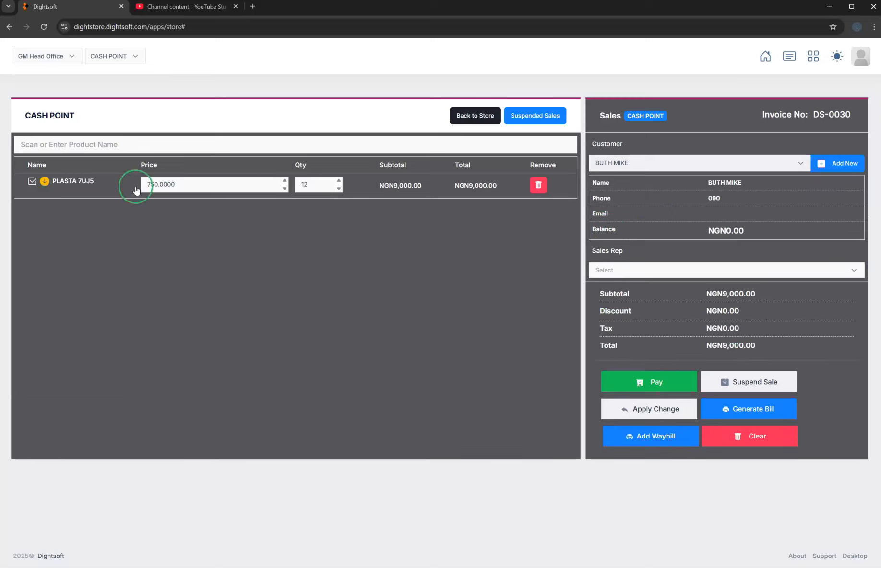
Step: Start paying for the sale and build up a cash payment of 9000 from the preset 5000 and 1000 amounts
click(657, 387)
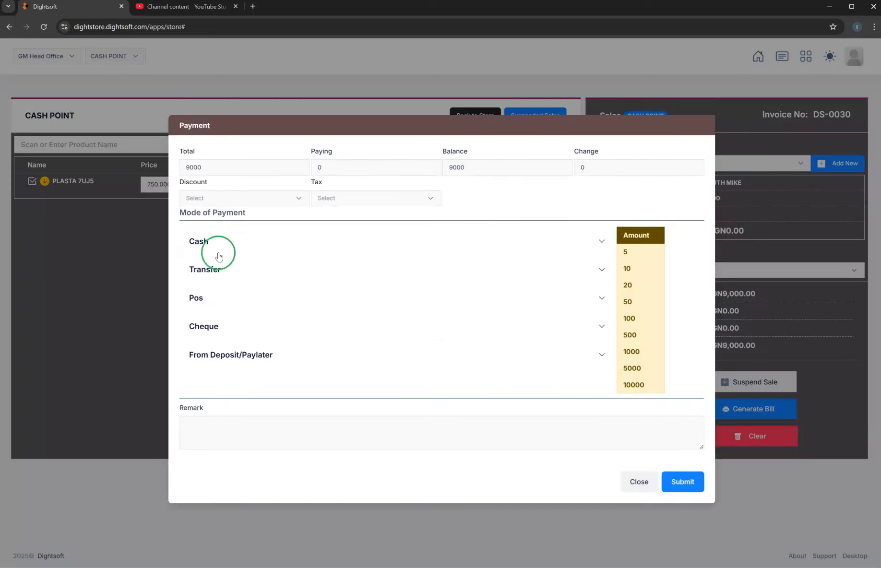
click(233, 245)
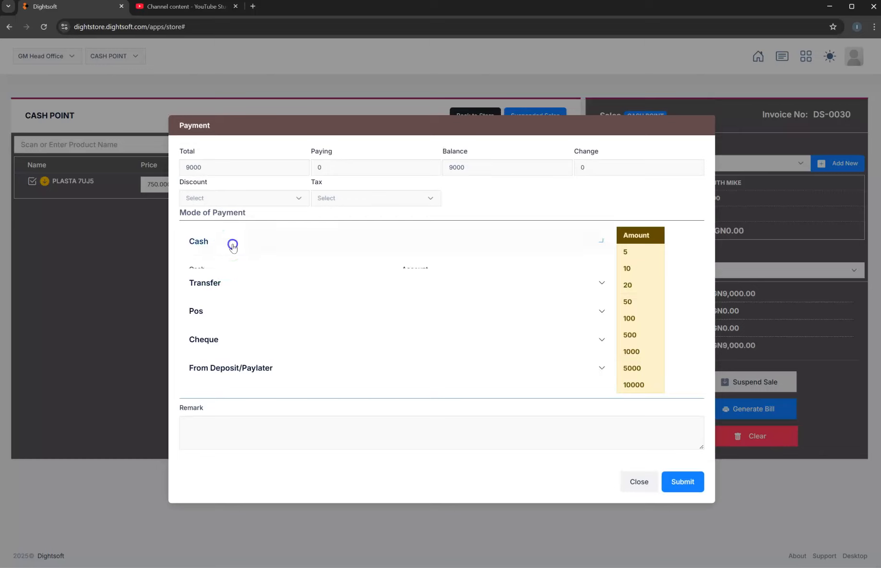
click(649, 354)
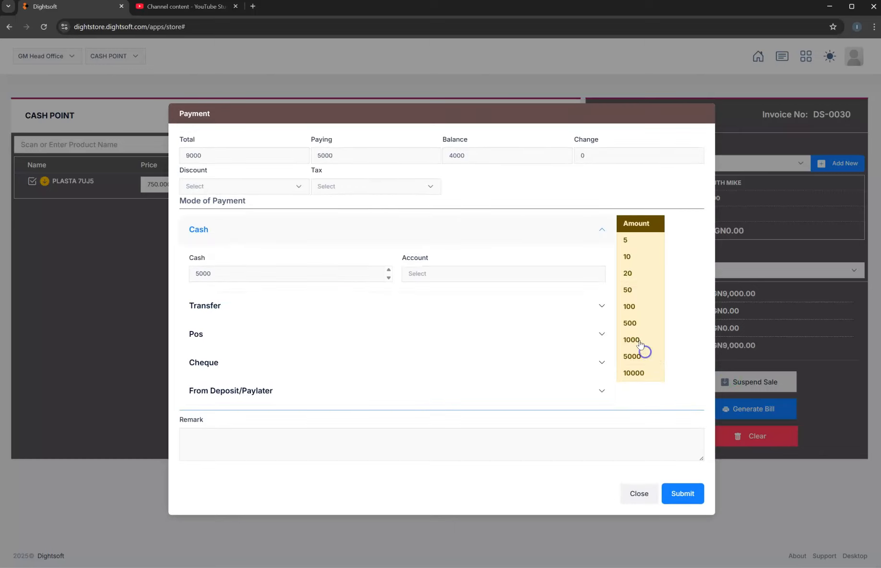
click(632, 340)
click(632, 340)
Step: Direct the cash payment to the Cash Account and submit it
click(413, 275)
click(434, 325)
click(653, 469)
click(681, 493)
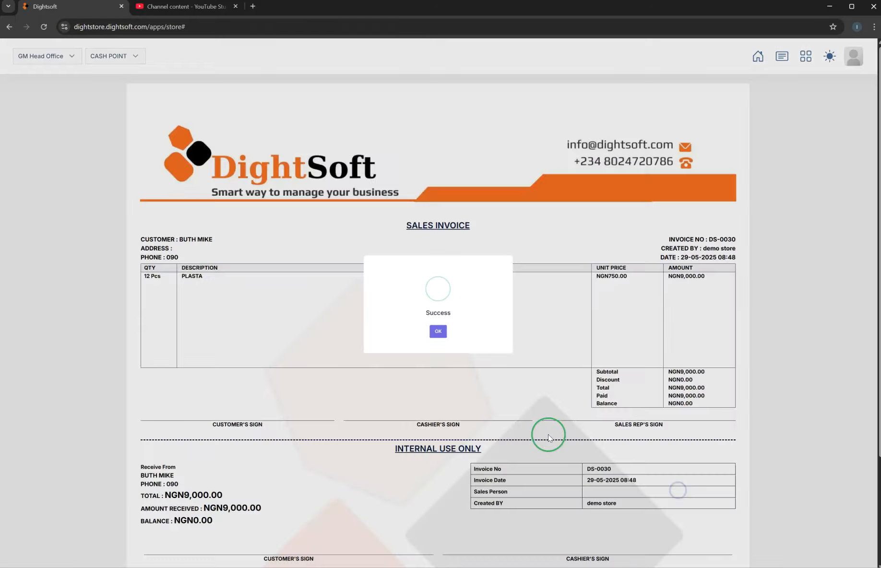
Step: Dismiss the success message, review the PLASTA sales invoice, and return to the sales screen
click(446, 349)
scroll(368, 407, down, 3)
click(179, 524)
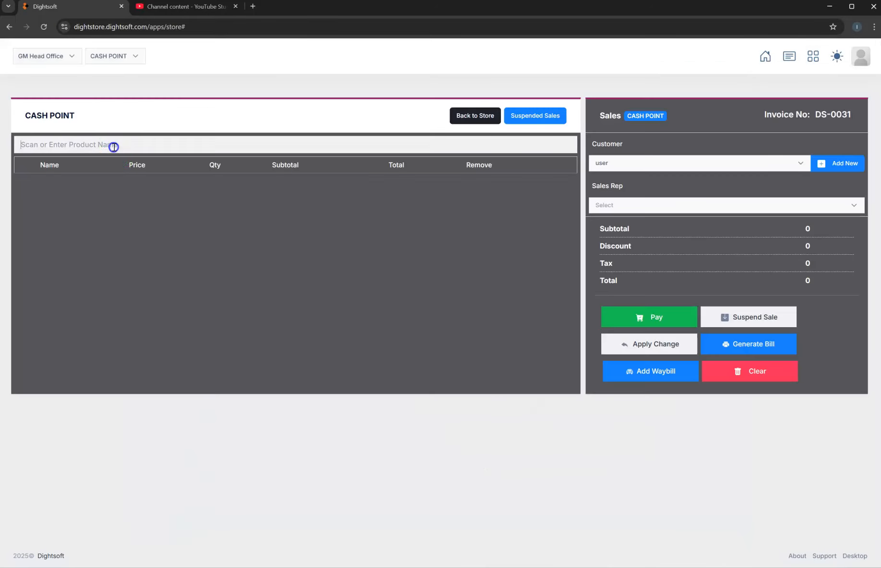
Step: Search for products containing S, add PLASTA 7UJ5 to the new sale, and set its quantity to 2
click(114, 147)
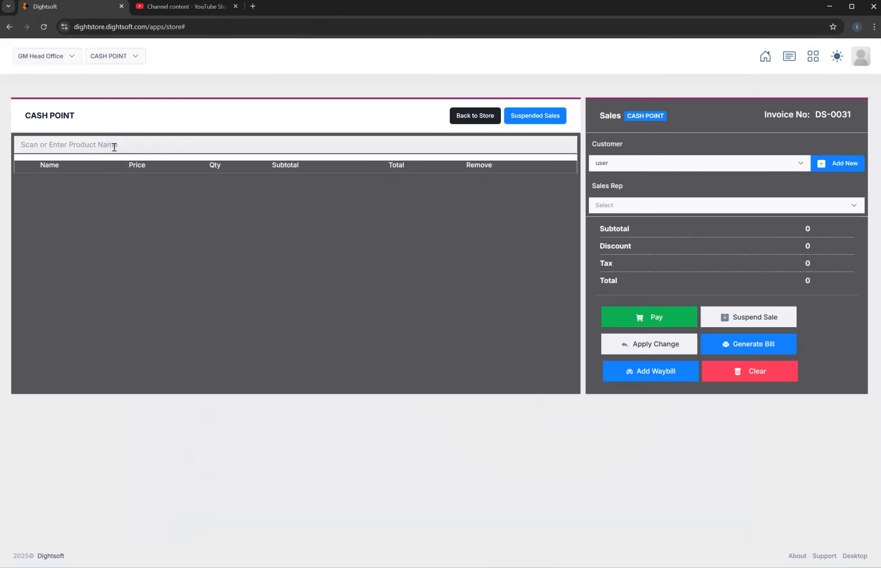
text(S)
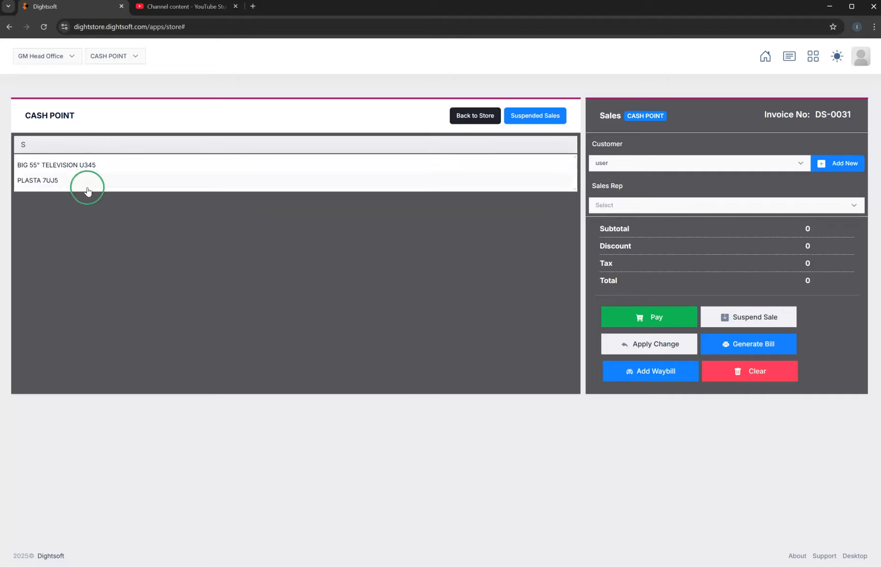
click(60, 183)
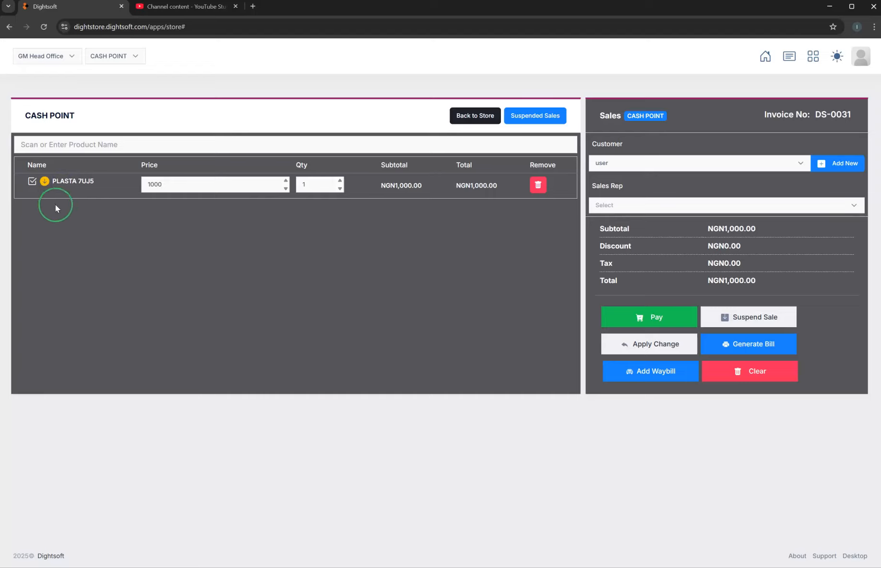
double_click(158, 184)
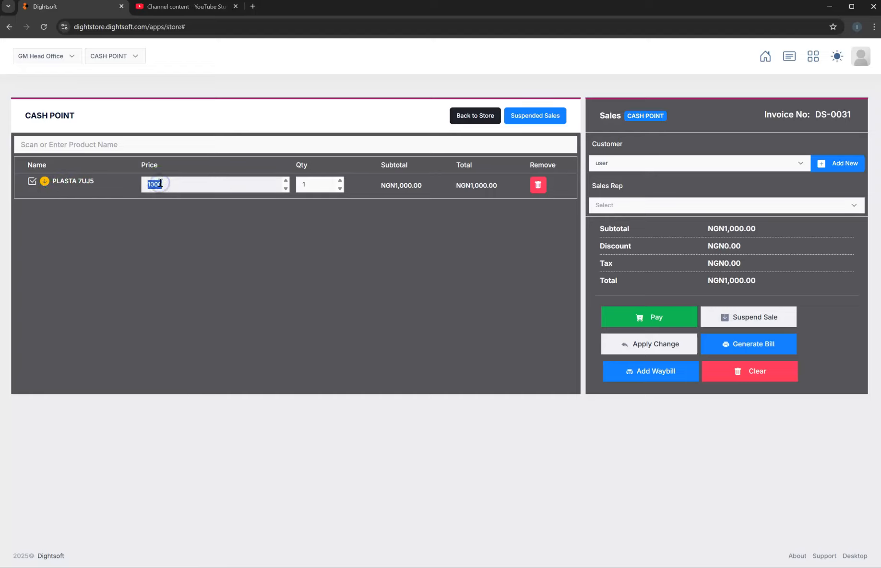
click(340, 181)
click(292, 238)
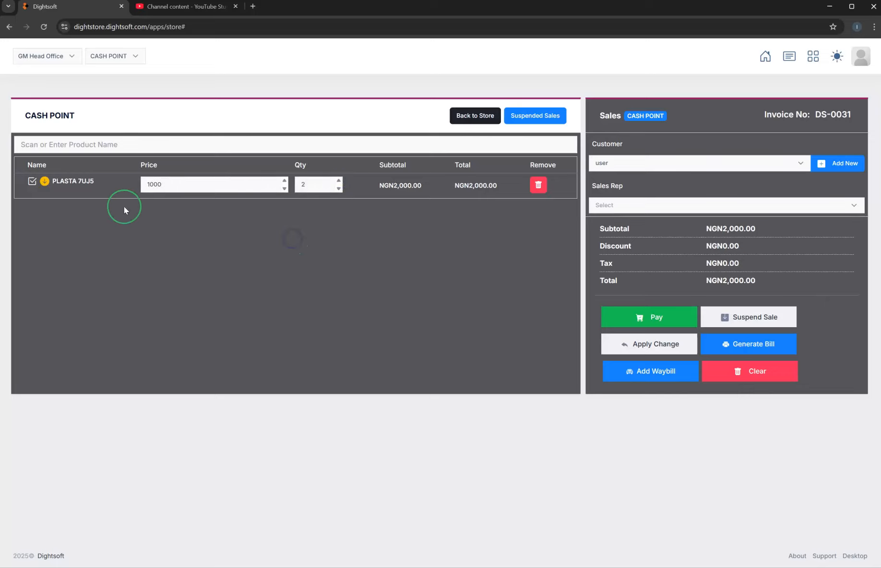
Step: Expand the PLASTA 7UJ5 line to show its discount and cost details
click(149, 184)
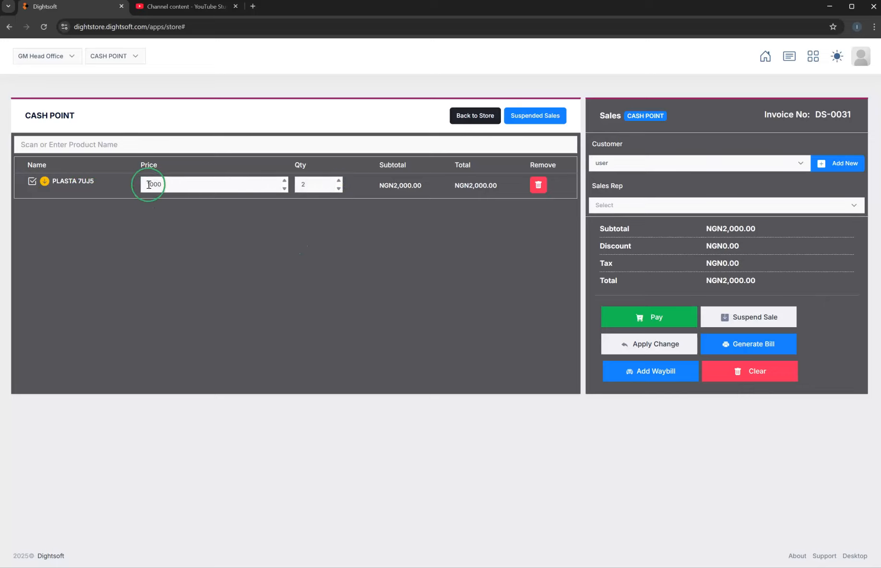
click(42, 187)
click(56, 209)
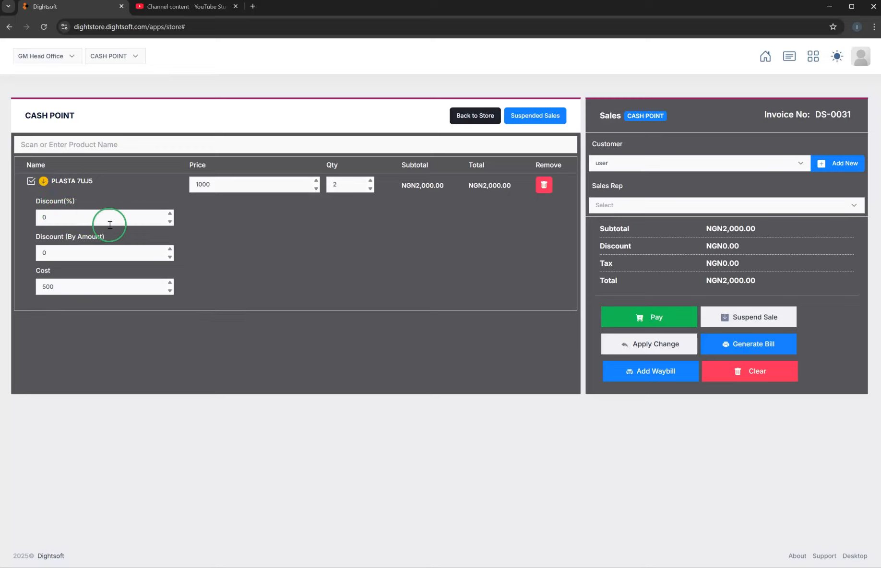
Step: Apply a 10% discount to the PLASTA 7UJ5 line
drag(75, 219, 14, 215)
text(10)
click(225, 221)
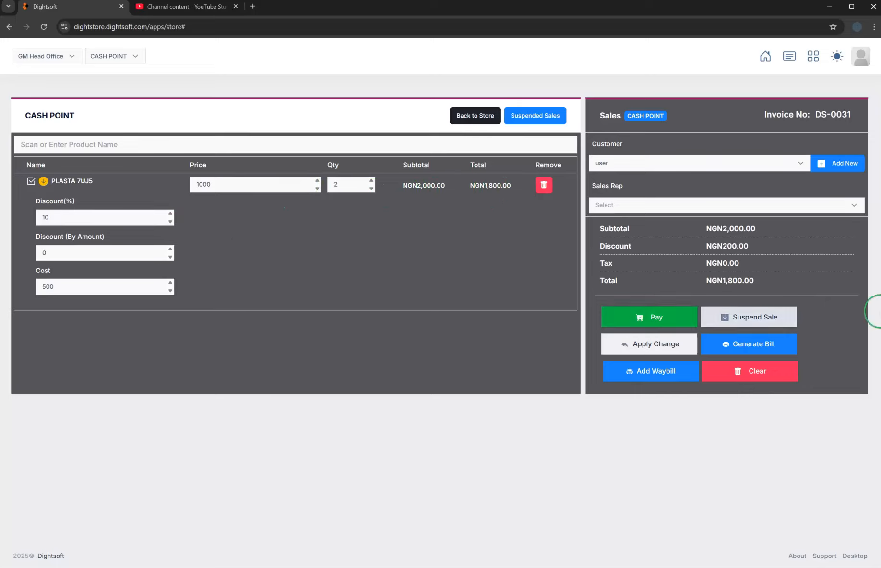
Step: Reset the PLASTA line's percentage discount to 0 and set its discount by amount to 300
click(50, 218)
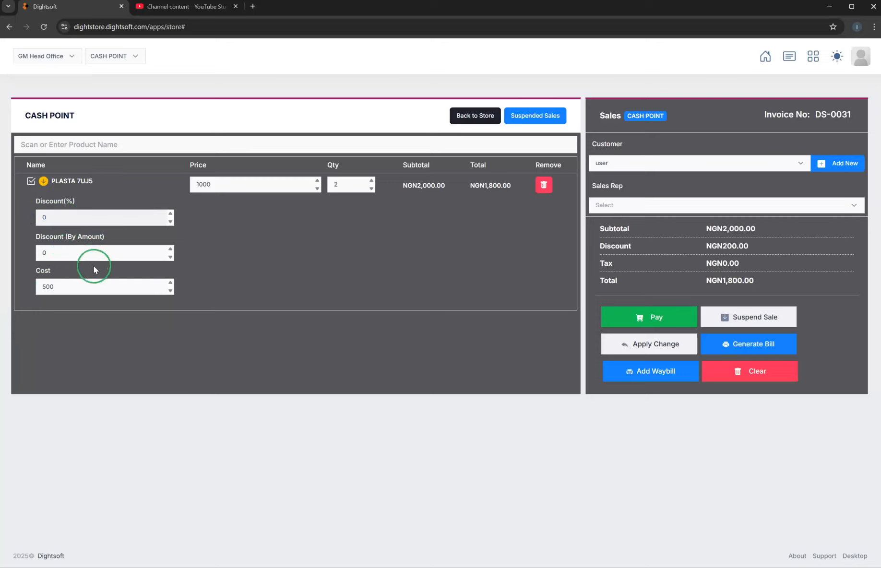
key(Tab)
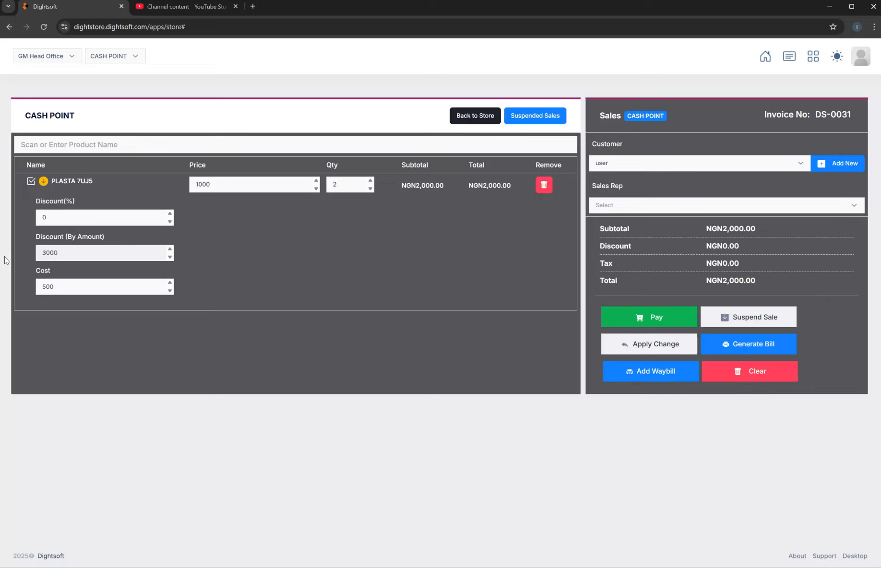
click(267, 243)
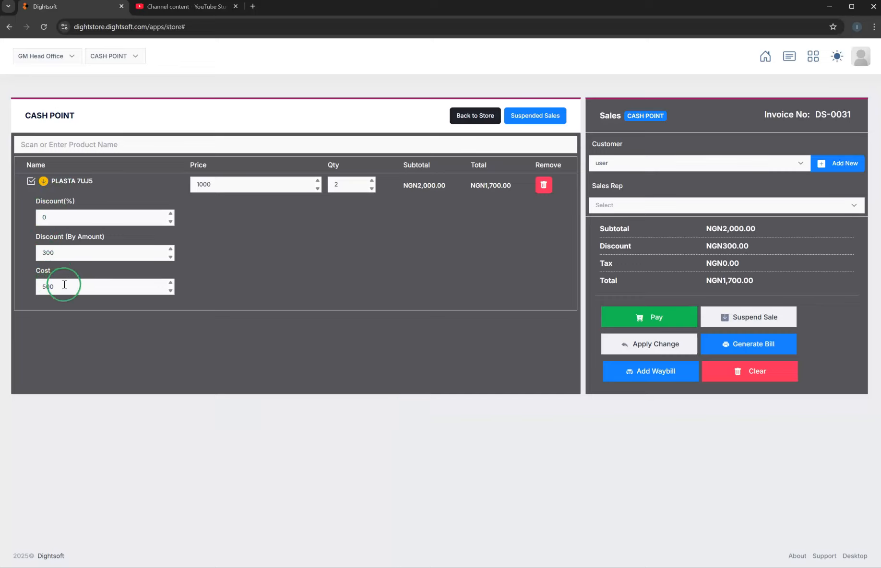
click(54, 249)
click(67, 283)
Step: Start paying for the discounted PLASTA sale and build up a Pos payment of 1700 from the preset amounts
click(659, 320)
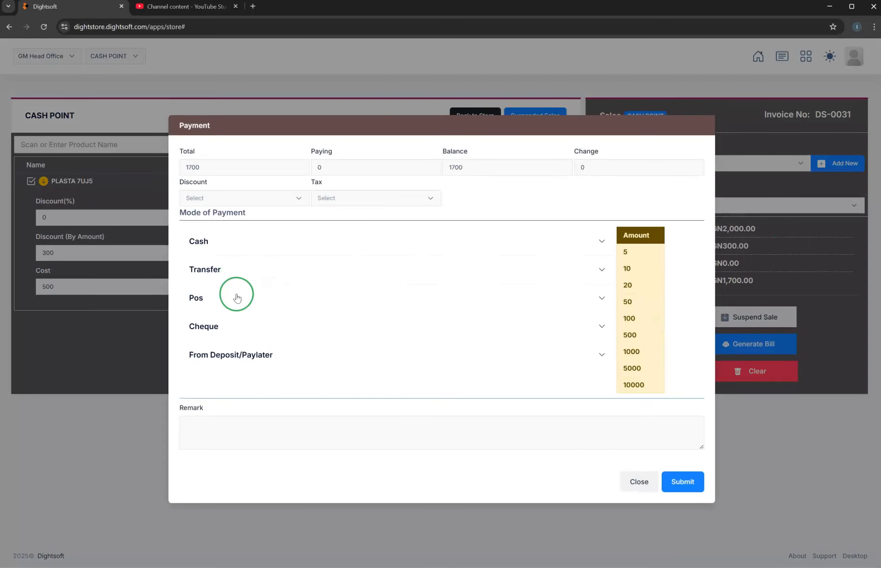
click(235, 329)
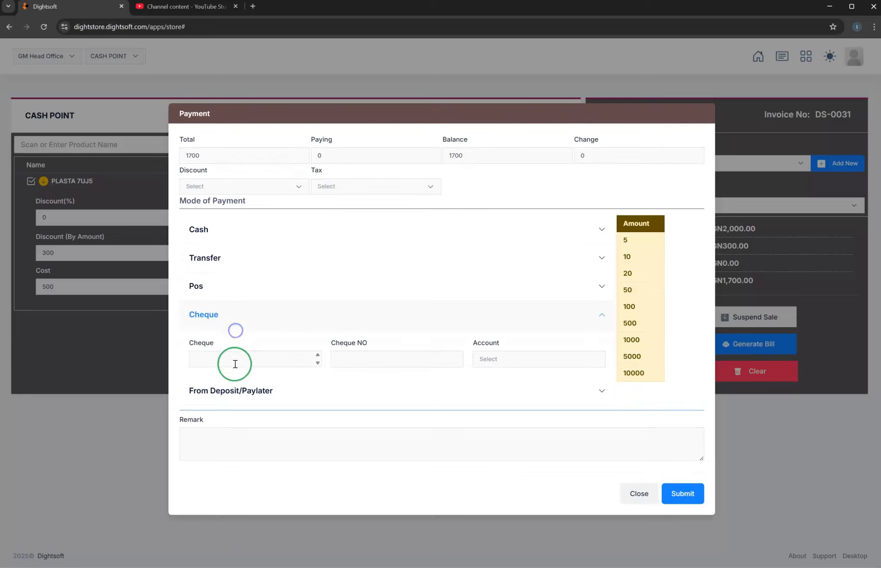
click(238, 286)
click(232, 325)
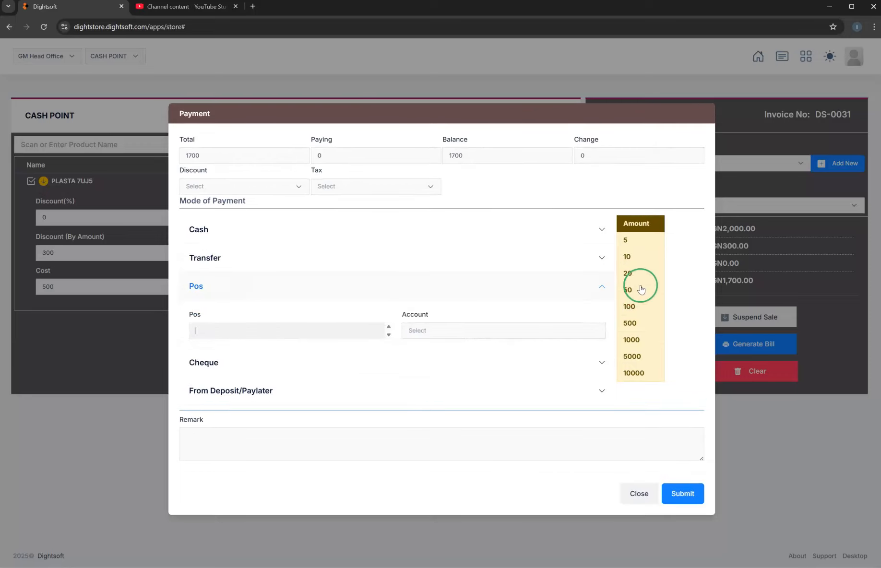
click(633, 340)
click(633, 307)
Step: Direct the Pos payment to First Bank and submit it
click(442, 334)
click(441, 384)
click(672, 496)
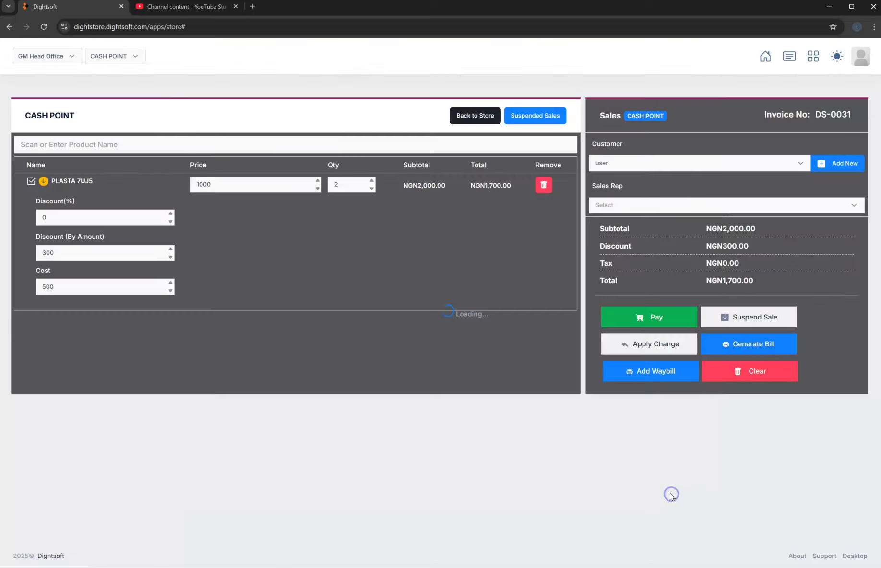
Step: Dismiss the success message, review the discounted PLASTA invoice, and return to the sales screen
click(448, 346)
scroll(402, 407, down, 1)
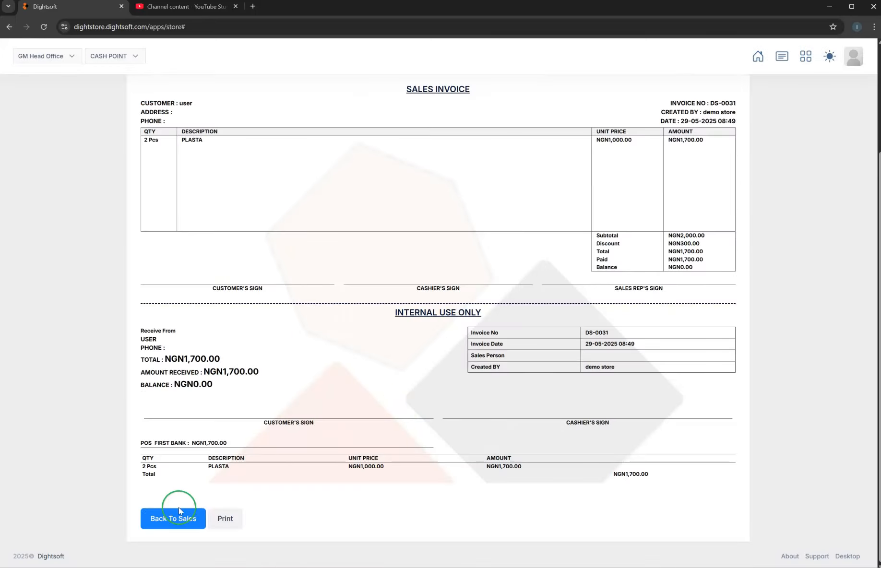
click(176, 520)
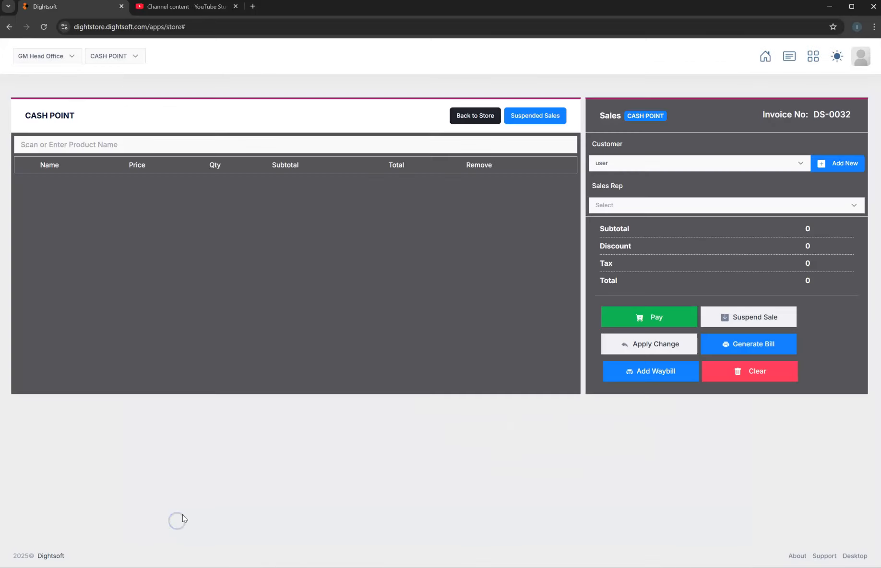
Step: Search for products containing S and add PLASTA 7UJ5 to the next sale
click(198, 152)
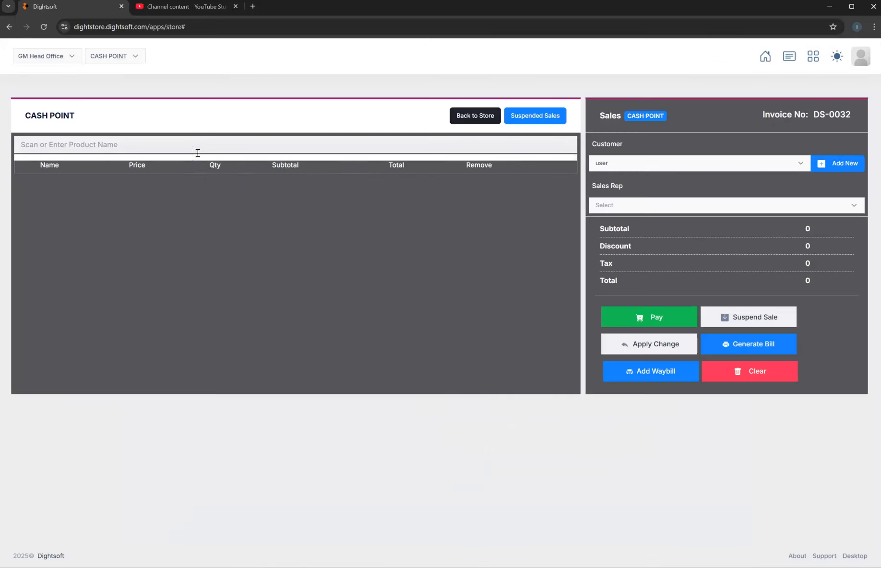
text(S)
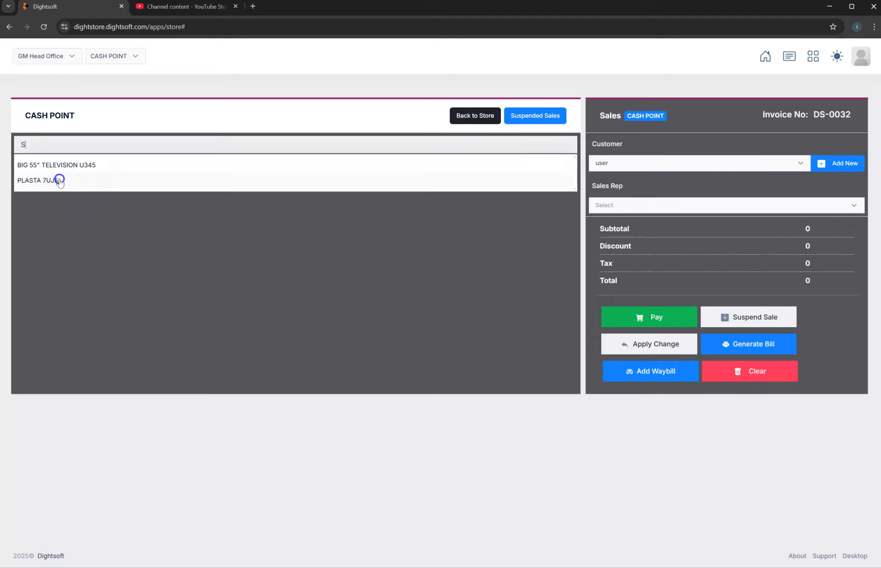
click(70, 183)
click(216, 195)
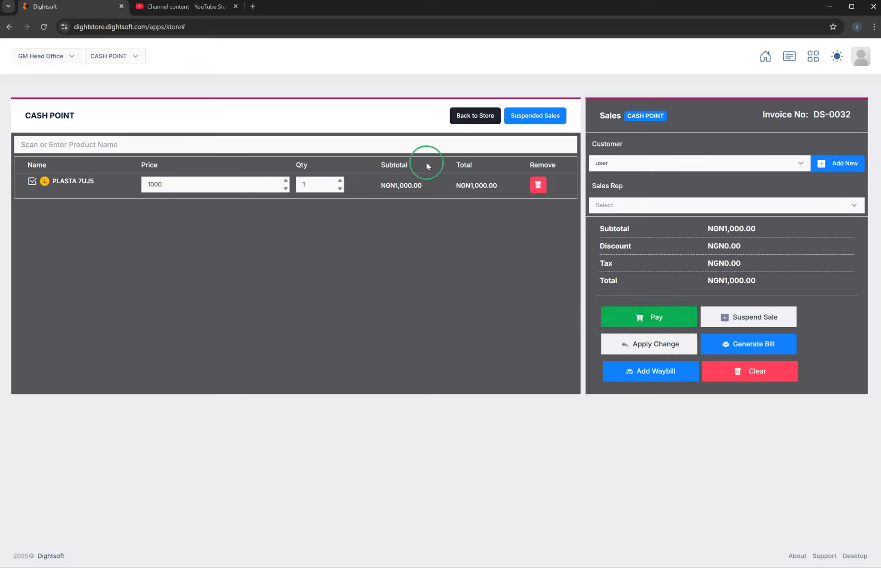
Step: Assign the registered customer to the sale by searching with the name's first letter, and highlight the customer's balance
click(646, 168)
text(J)
click(629, 214)
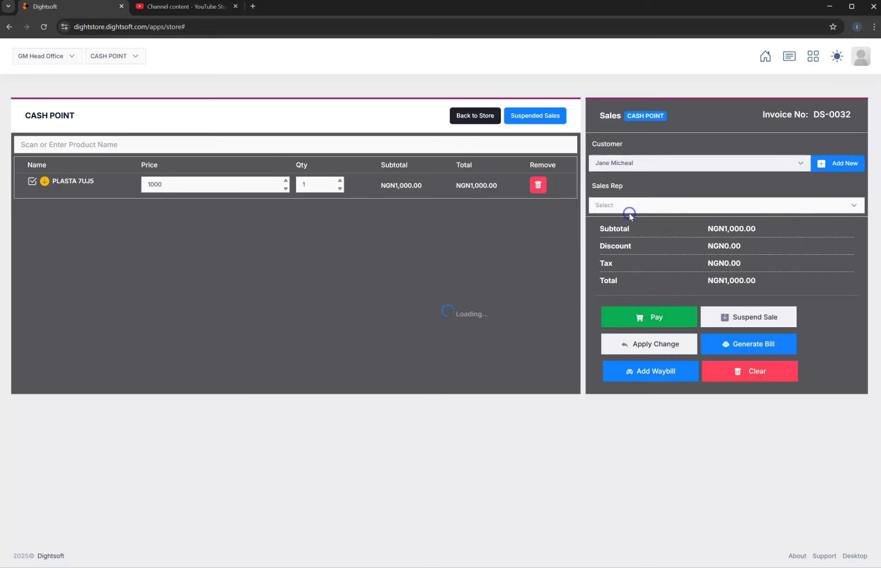
drag(745, 231, 702, 230)
click(759, 225)
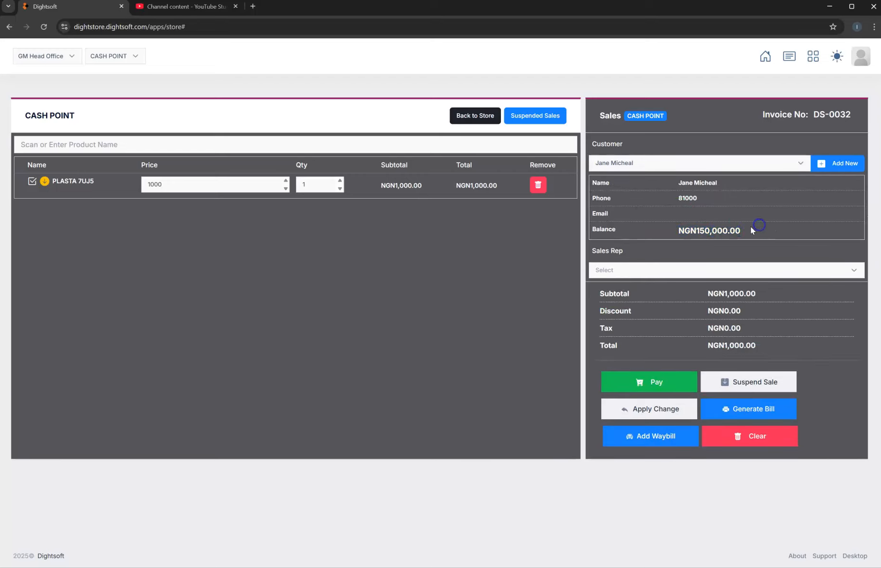
double_click(702, 231)
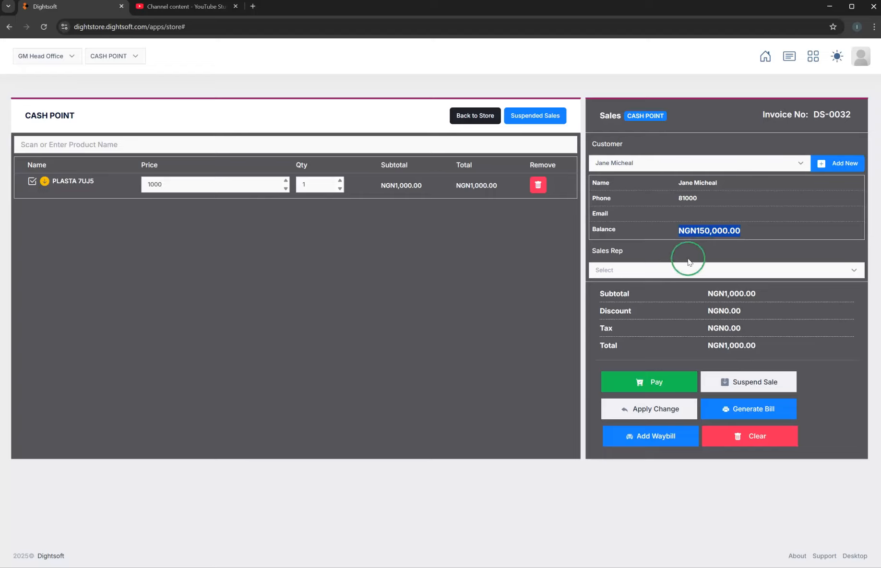
Step: Start a waybill for the sale and choose the delivery person by searching with the name's first letter
click(673, 437)
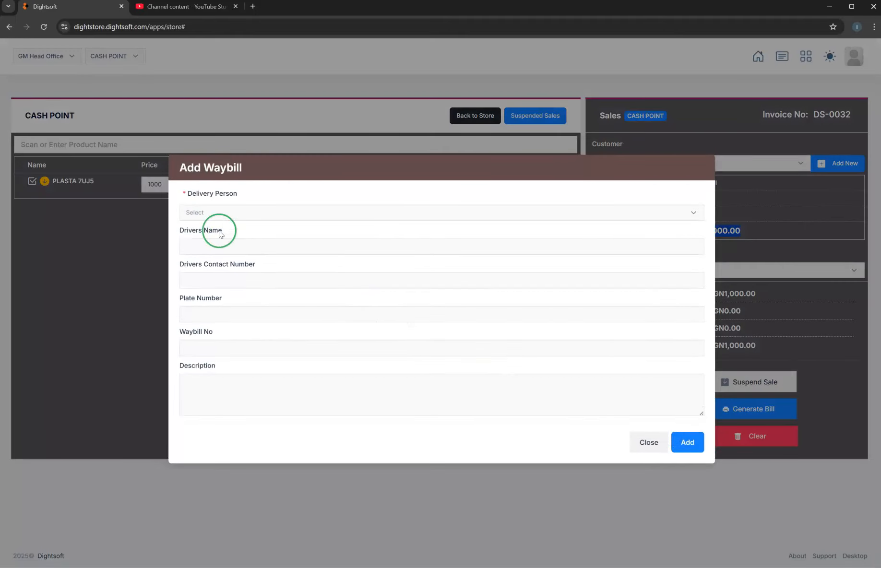
click(210, 213)
text(j)
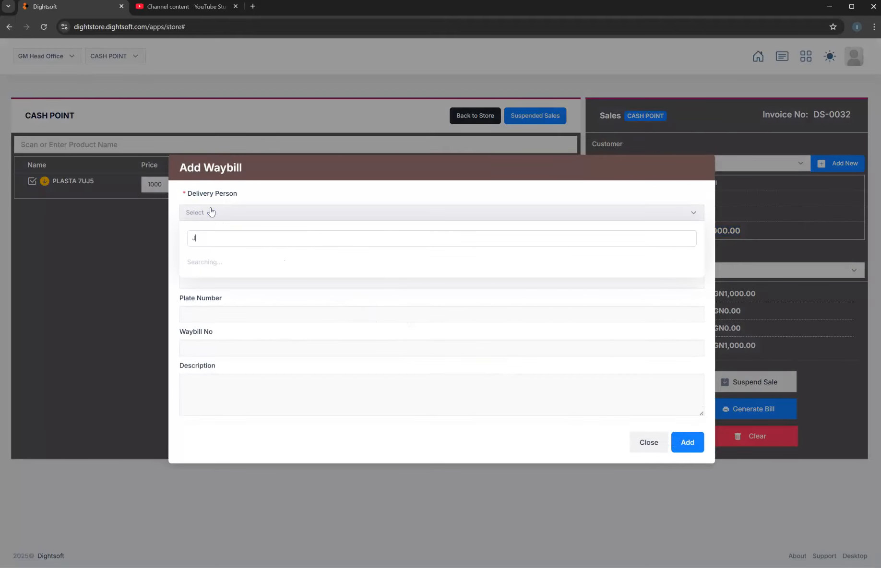
click(221, 264)
Step: Enter the driver's name, contact number and vehicle plate number, leave the waybill number and description blank, and add the waybill
click(215, 244)
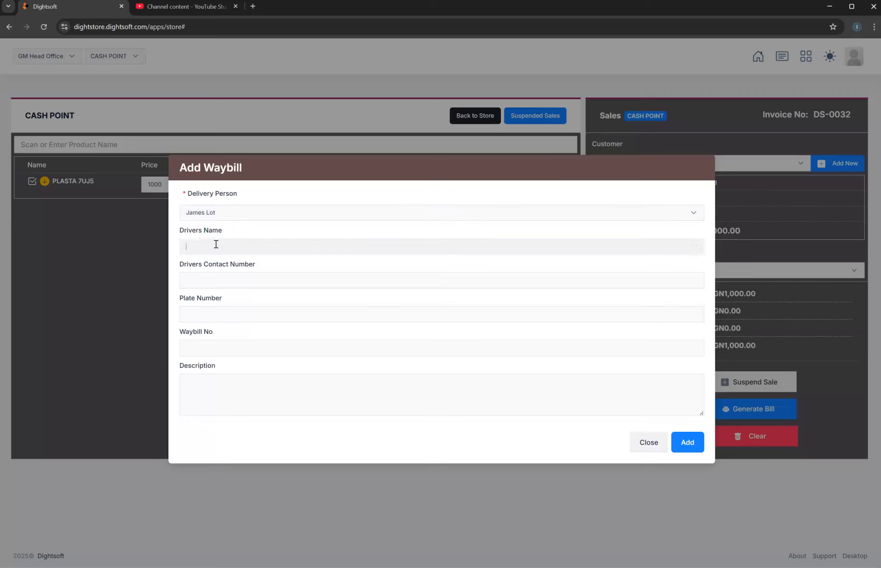
click(227, 281)
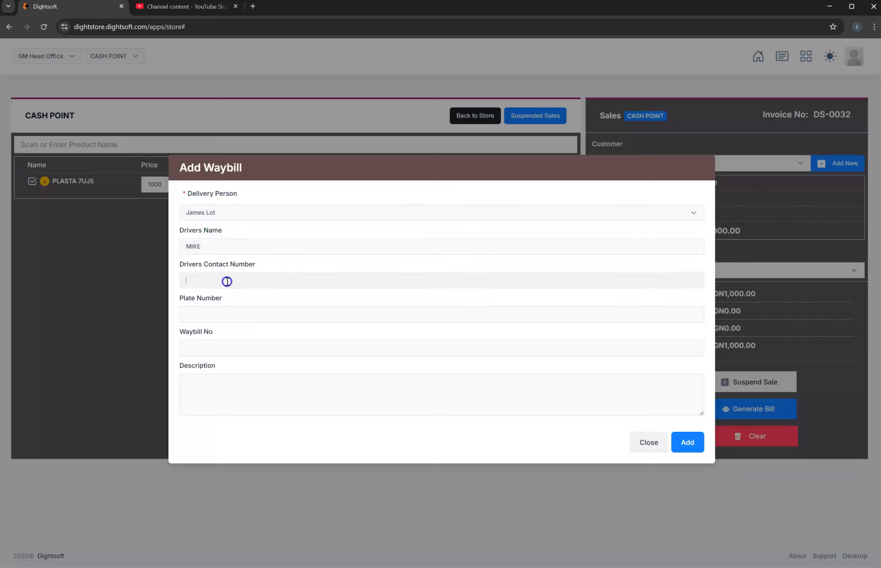
click(226, 309)
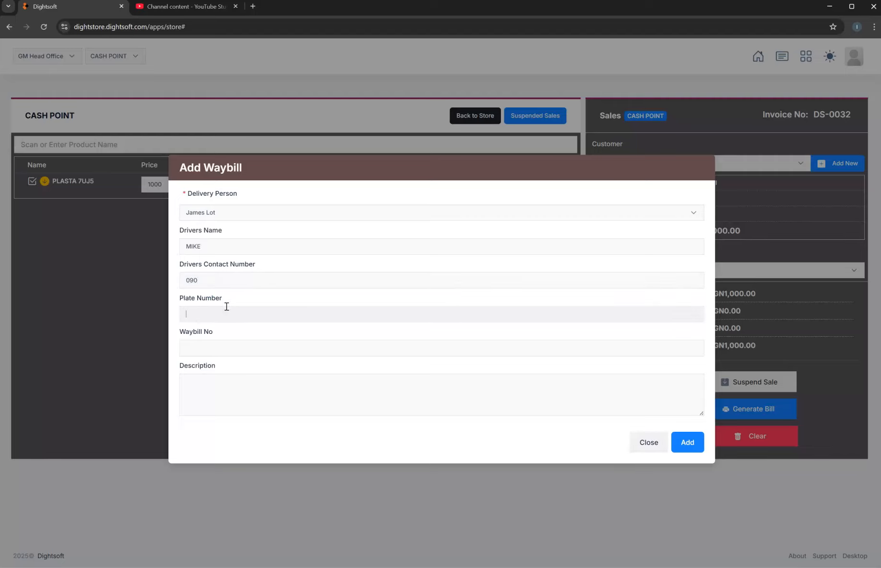
click(232, 349)
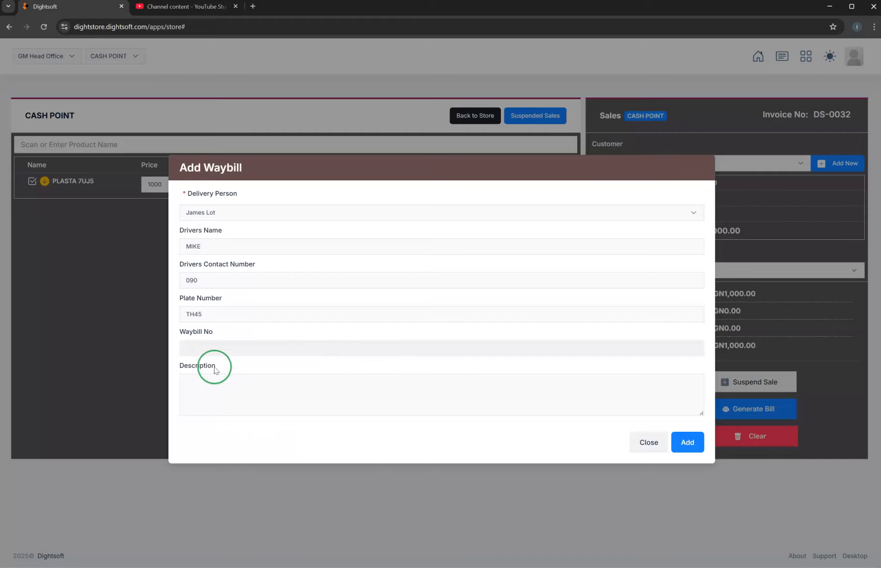
click(230, 390)
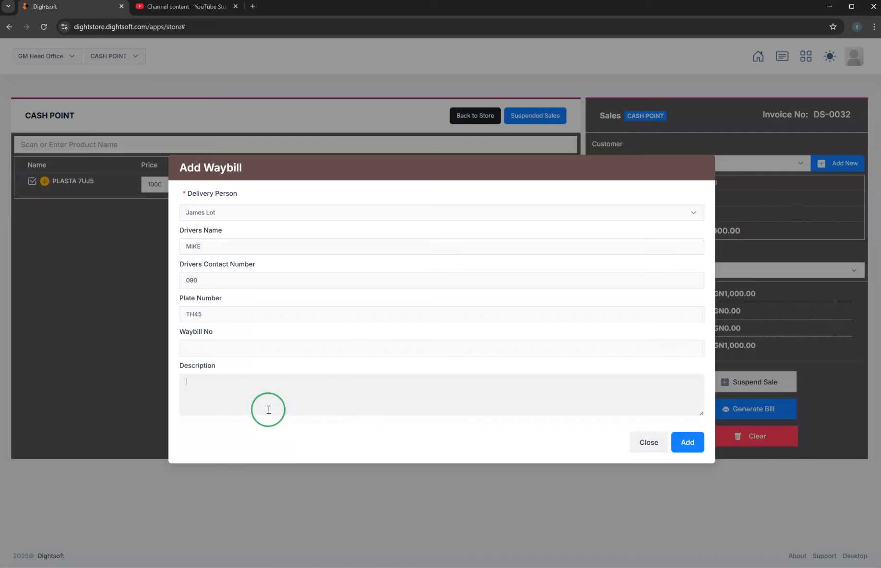
click(682, 442)
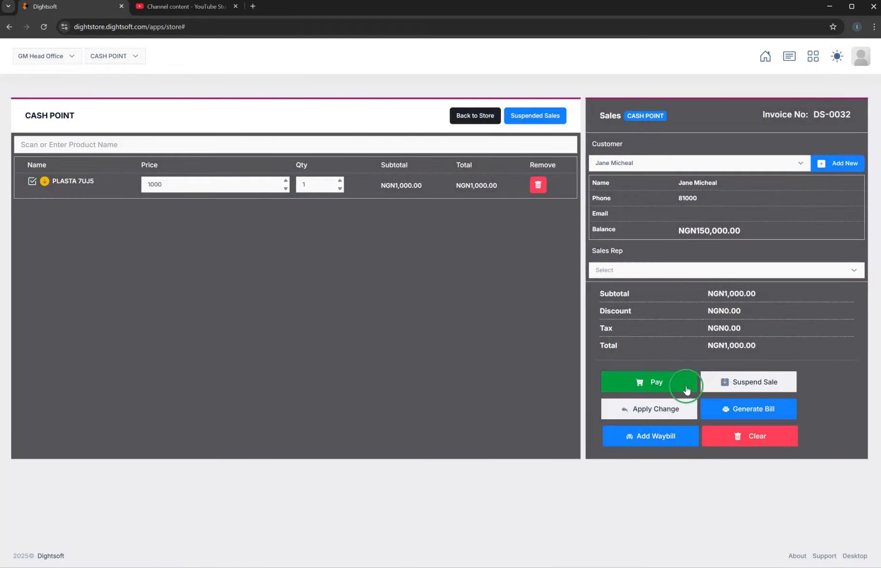
Step: Pay for the sale with a transfer of 1000 into the First Bank account and submit the payment
click(672, 383)
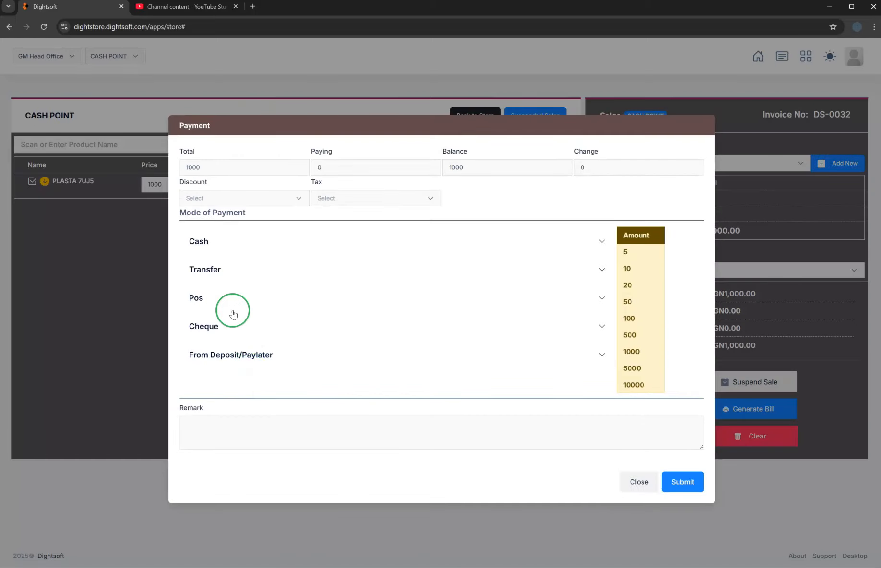
click(223, 272)
click(222, 300)
click(641, 337)
click(479, 306)
click(451, 369)
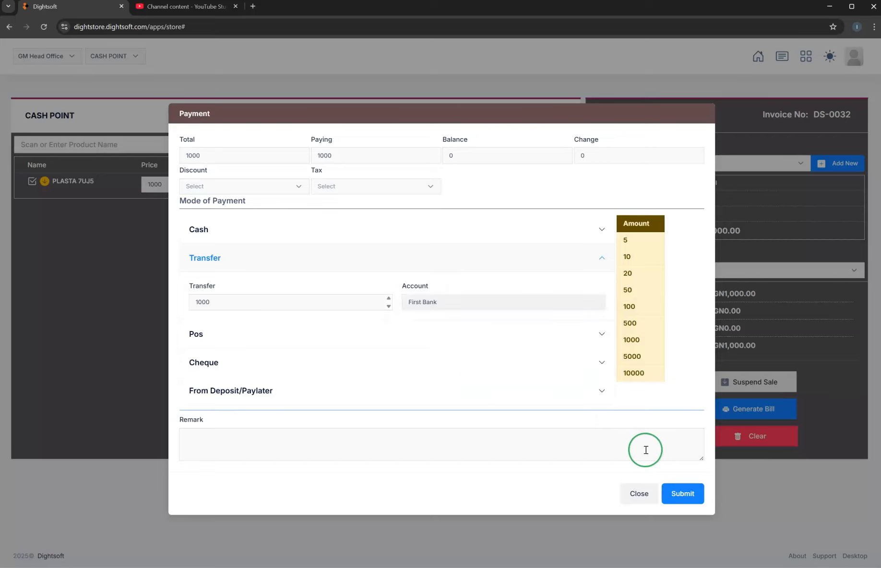
click(677, 489)
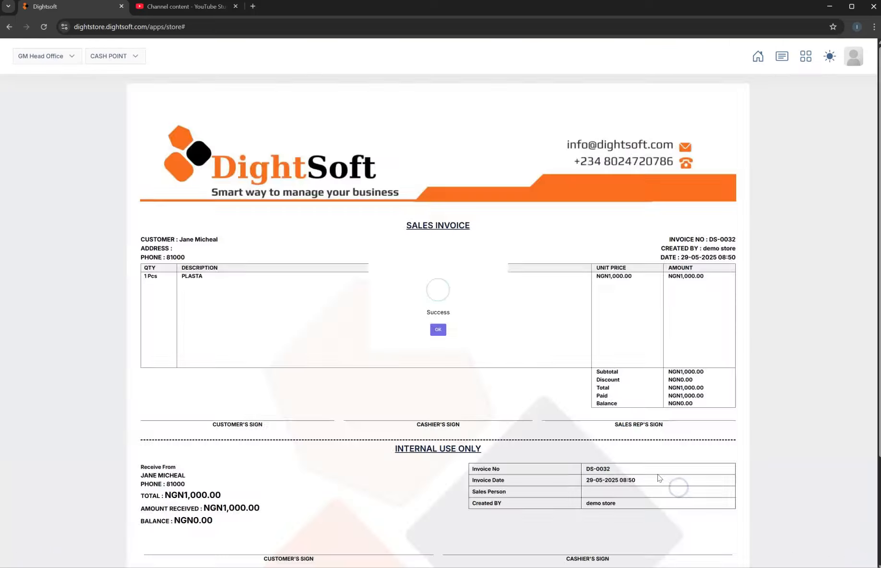
Step: Dismiss the success message and return from the invoice to a new sale with the product search ready
click(437, 342)
click(177, 528)
click(305, 144)
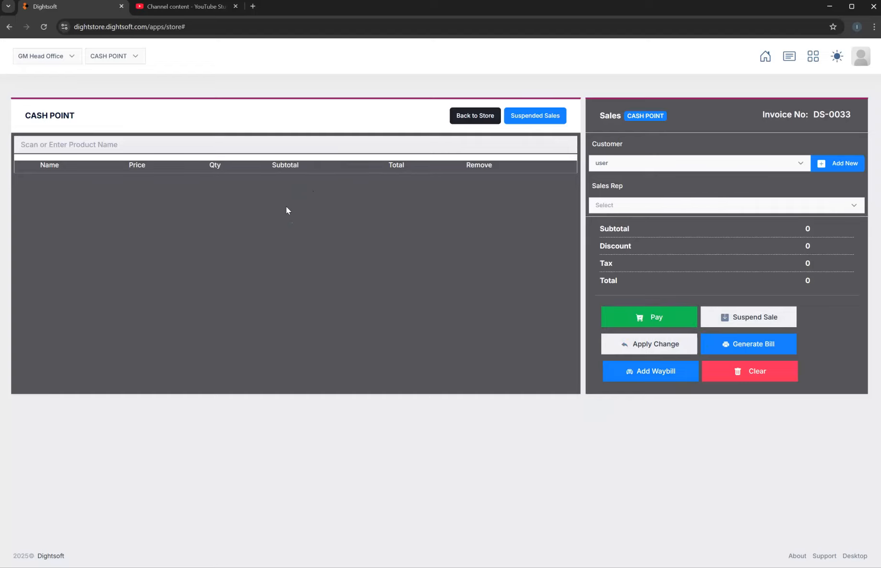
Step: Add PLASTA 7UJ5 to the sale and choose an existing customer by searching for H
text(S)
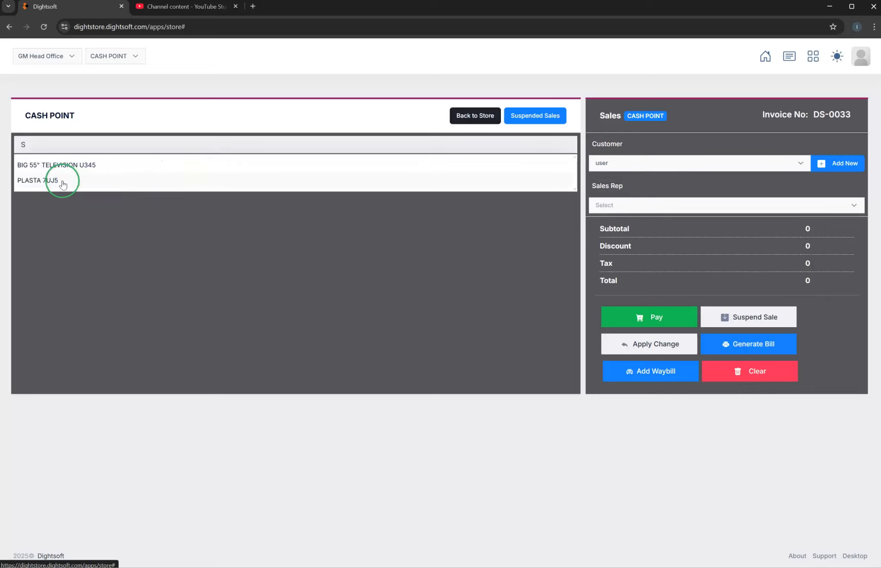
click(49, 182)
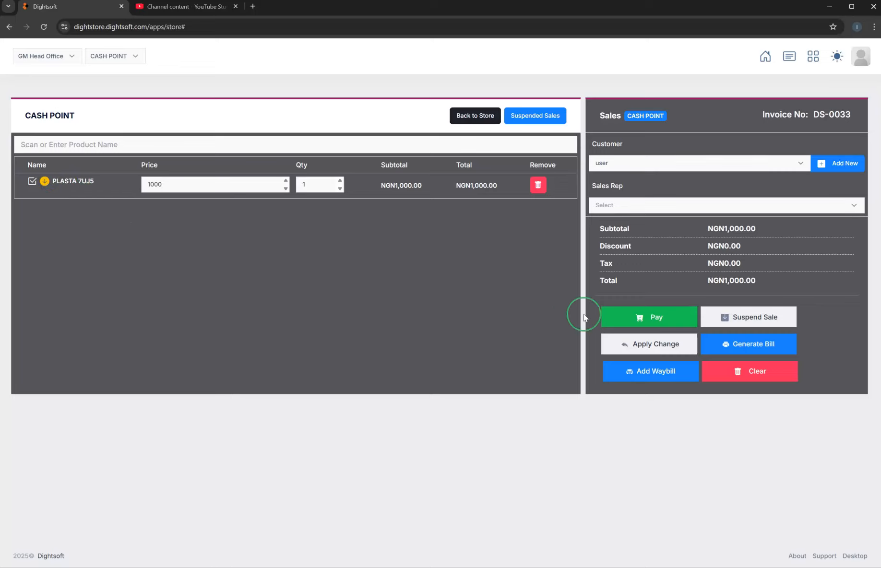
click(643, 163)
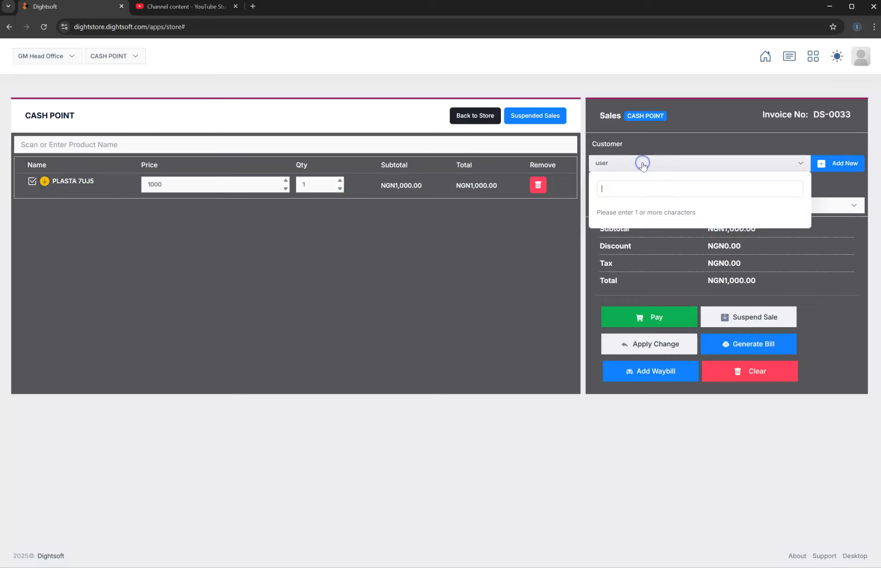
text(H)
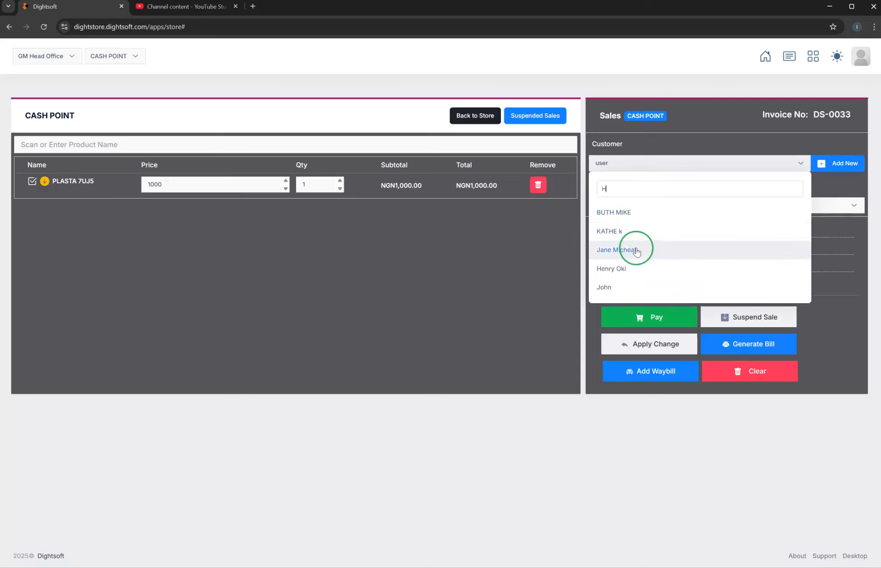
click(624, 288)
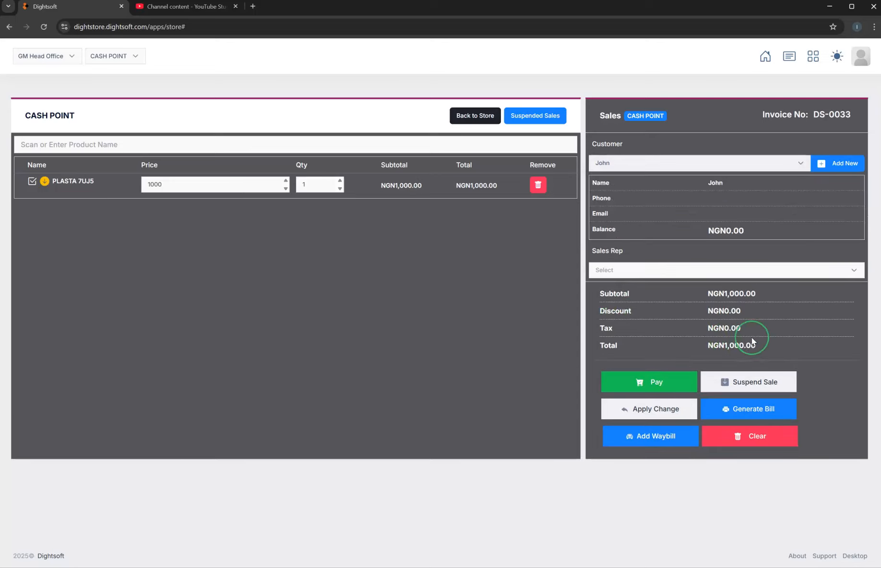
Step: Submit the sale on credit without entering any payment, and return from its invoice to a new sale
click(667, 392)
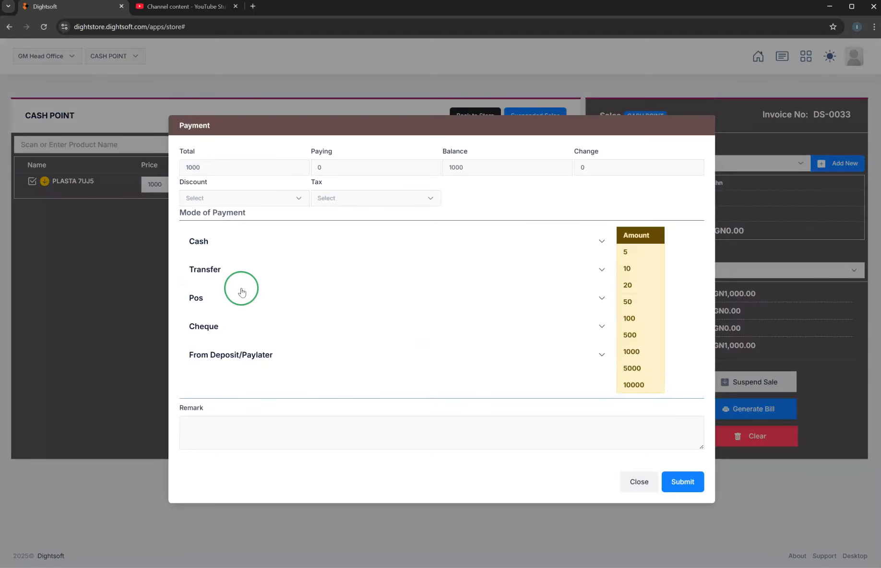
click(693, 479)
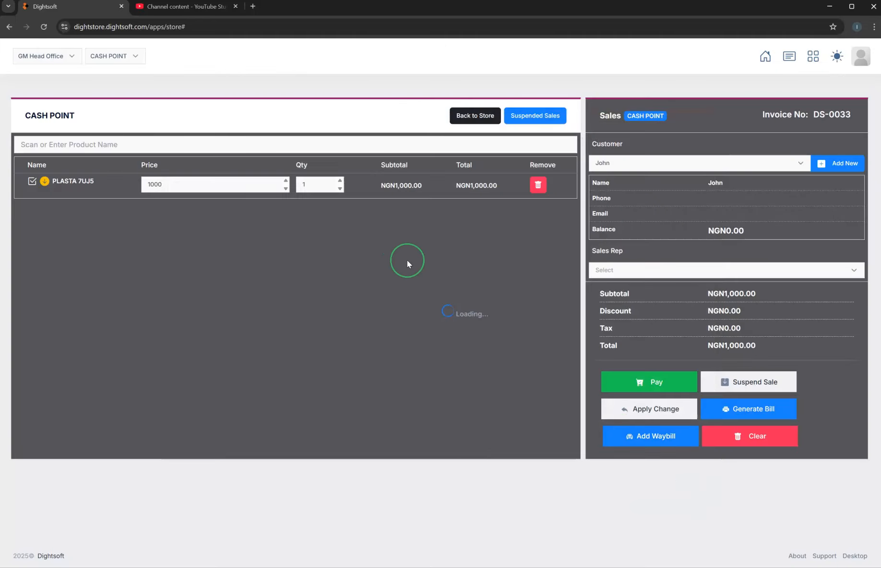
scroll(336, 345, down, 3)
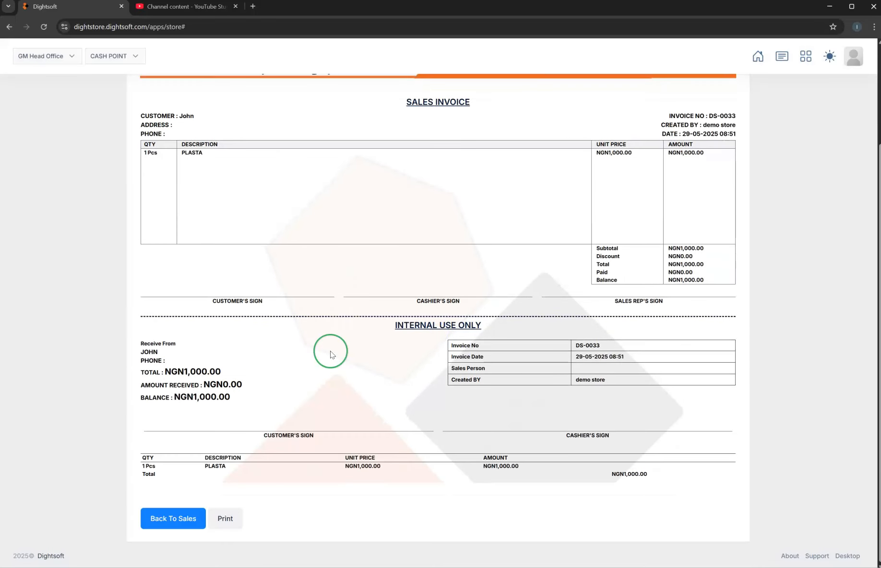
double_click(230, 384)
click(188, 512)
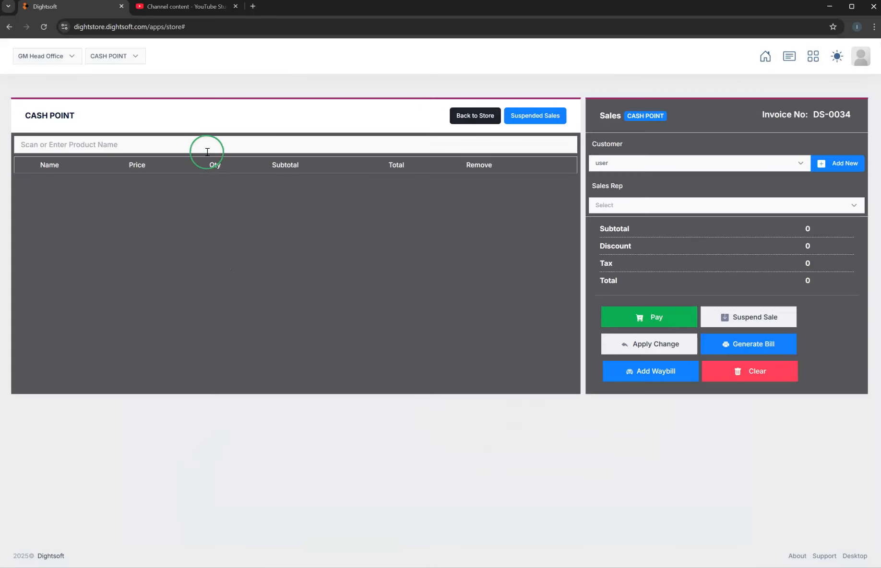
Step: Add PLASTA 7UJ5 and BIG 55" TELEVISION U345 to the new sale and preview its bill without printing
click(207, 148)
text(S)
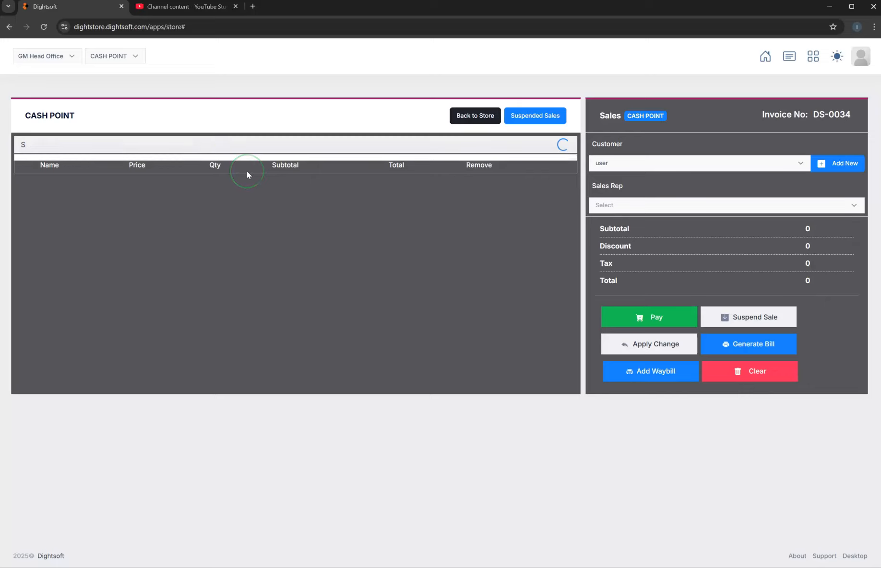
click(70, 179)
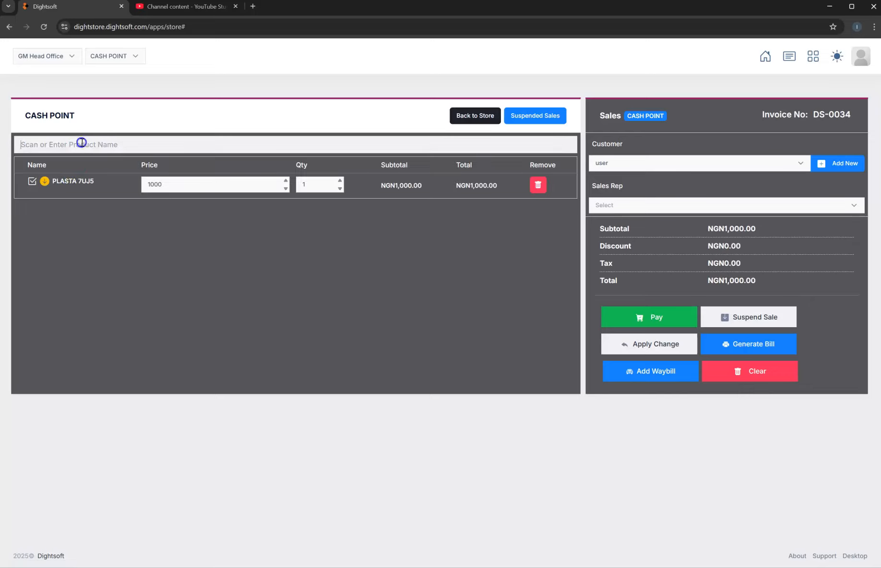
text(S)
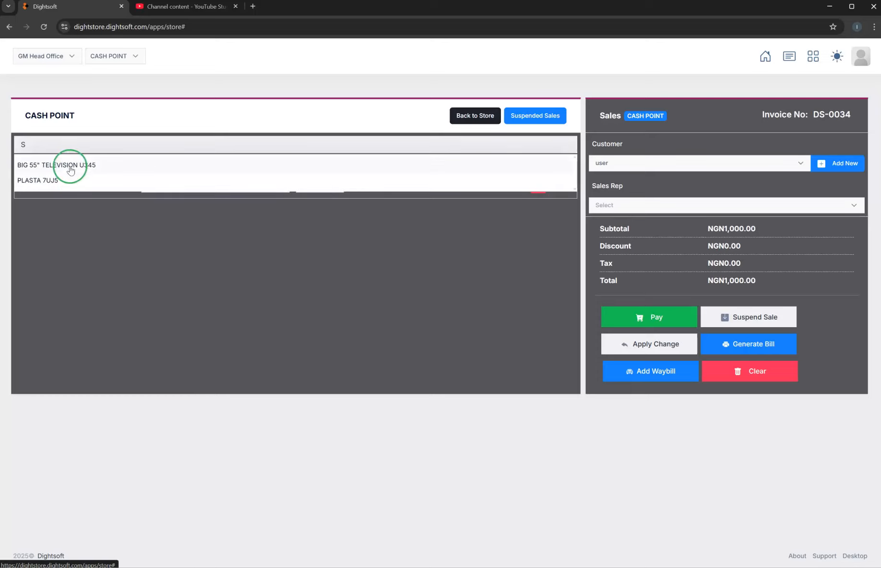
click(70, 166)
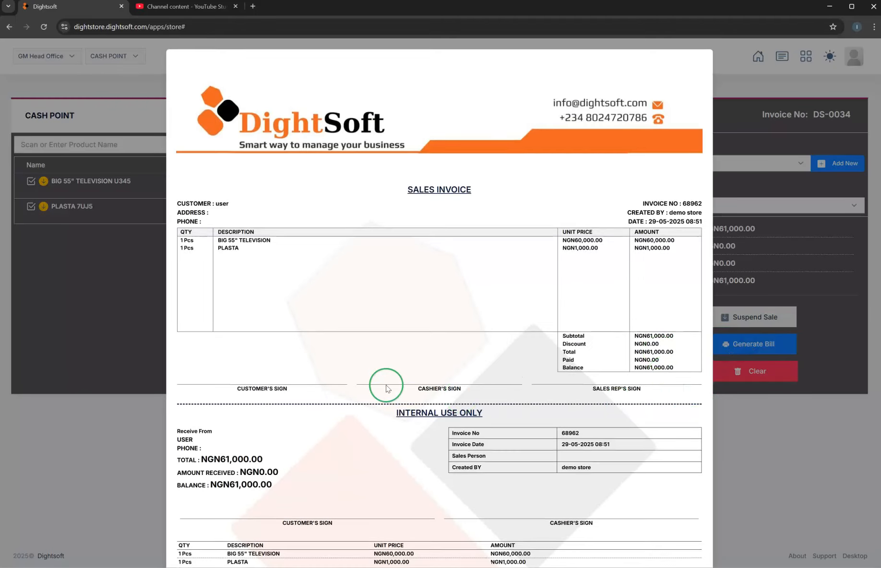
scroll(347, 374, down, 1)
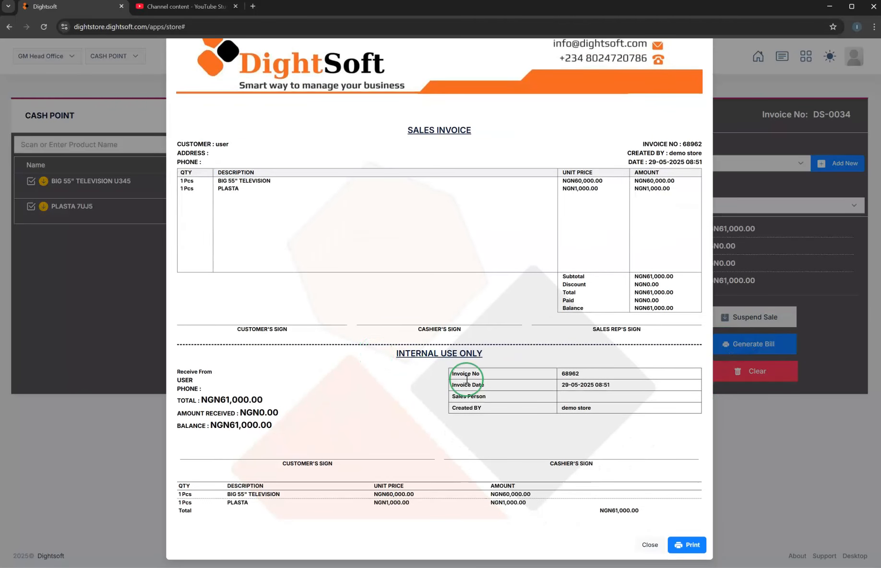
click(807, 465)
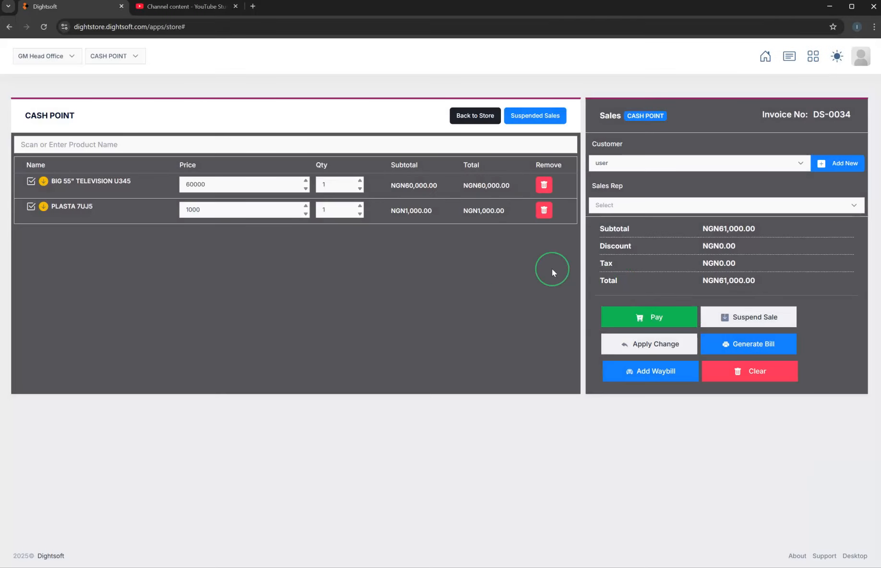
Step: Suspend the two-product sale under the name TAG and dismiss the success message
click(742, 319)
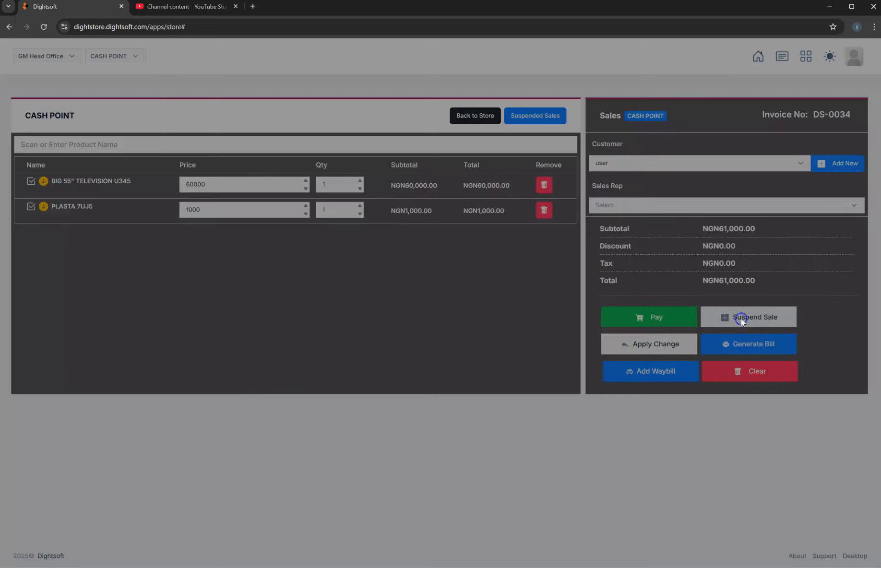
click(260, 299)
text(TAG)
click(451, 352)
click(683, 340)
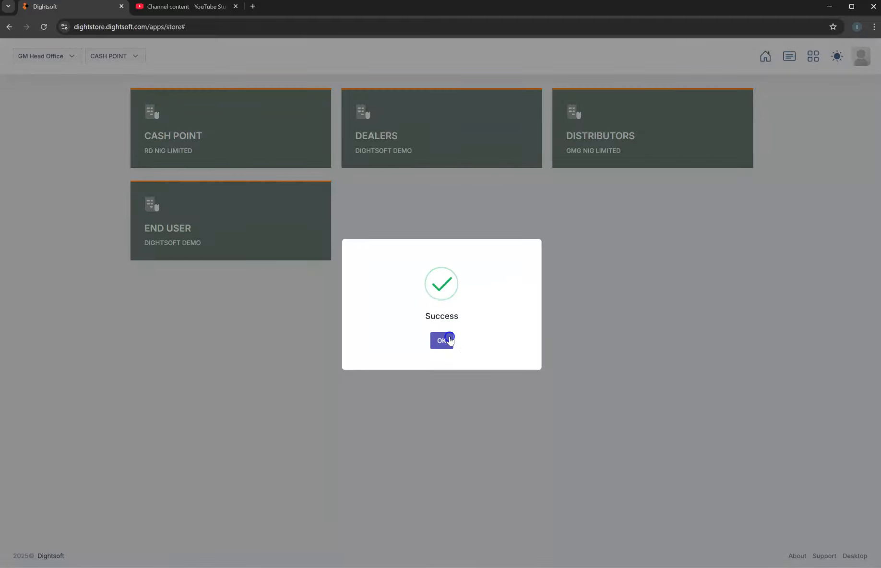
click(449, 340)
Step: Reopen the CASH POINT store and load the suspended sale TAG back into the cart
click(226, 137)
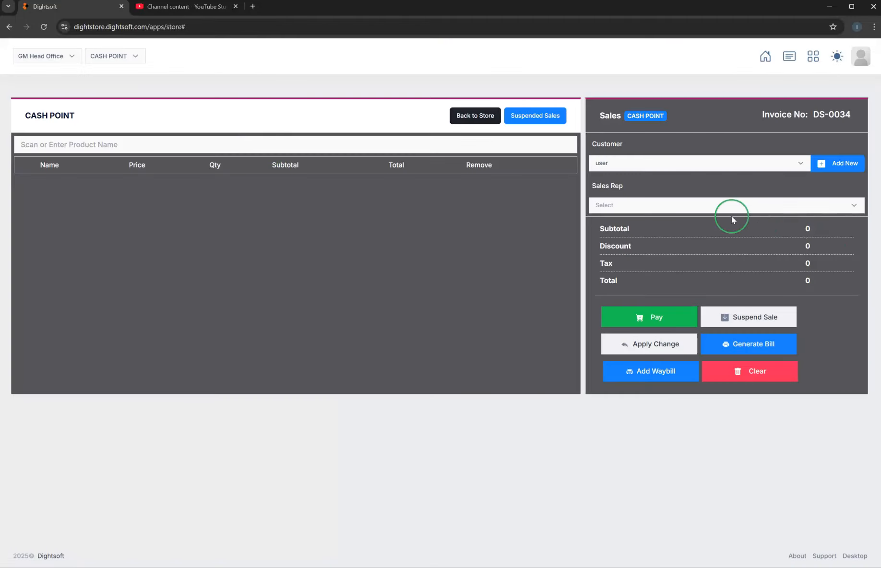
click(544, 117)
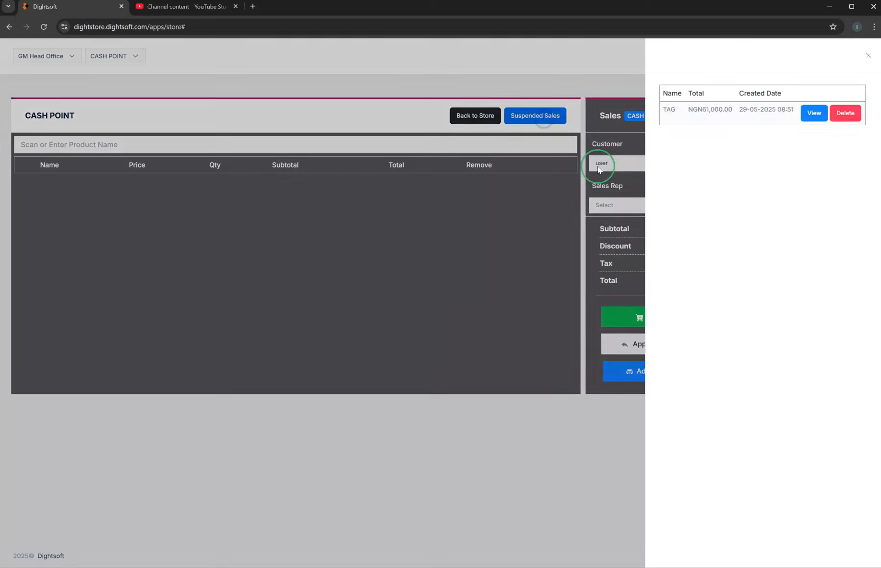
click(813, 113)
click(497, 245)
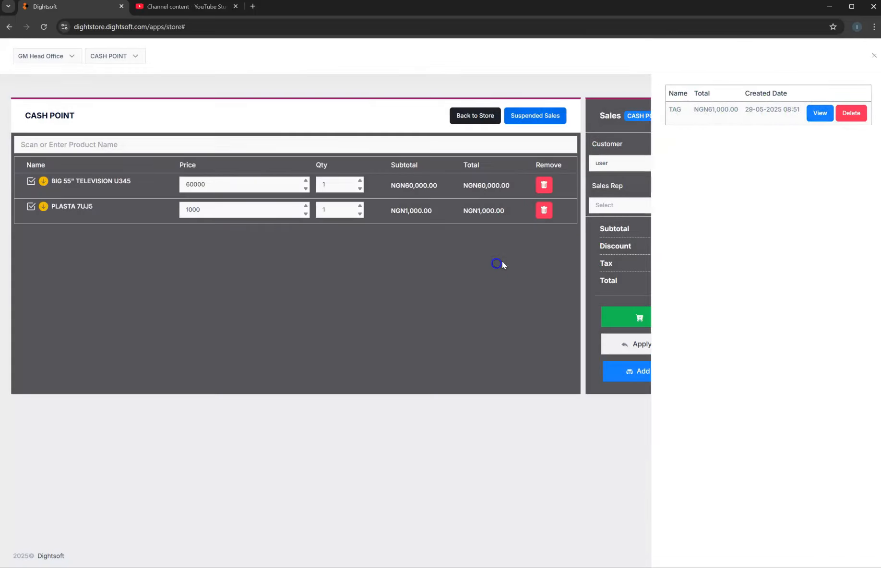
Step: Apply the change to the resumed sale and choose its customer by searching for H
click(659, 346)
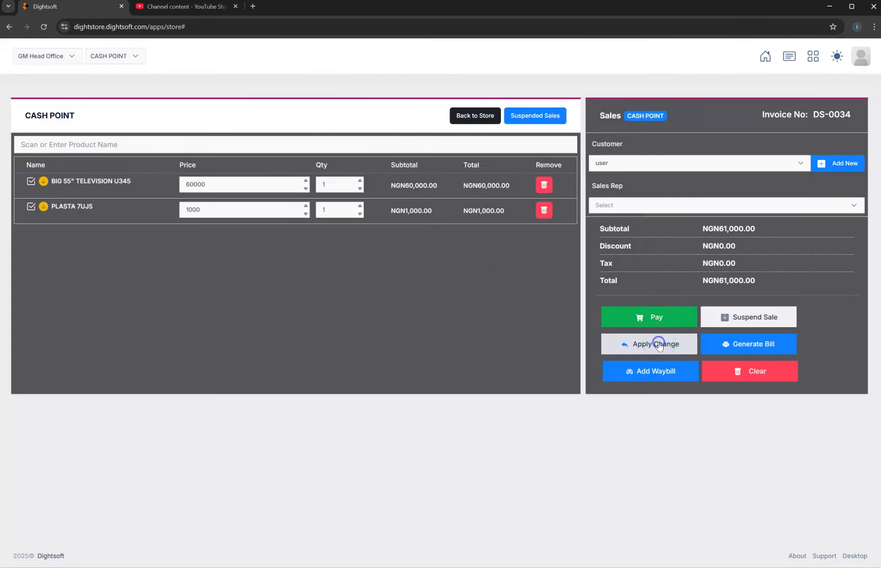
click(654, 163)
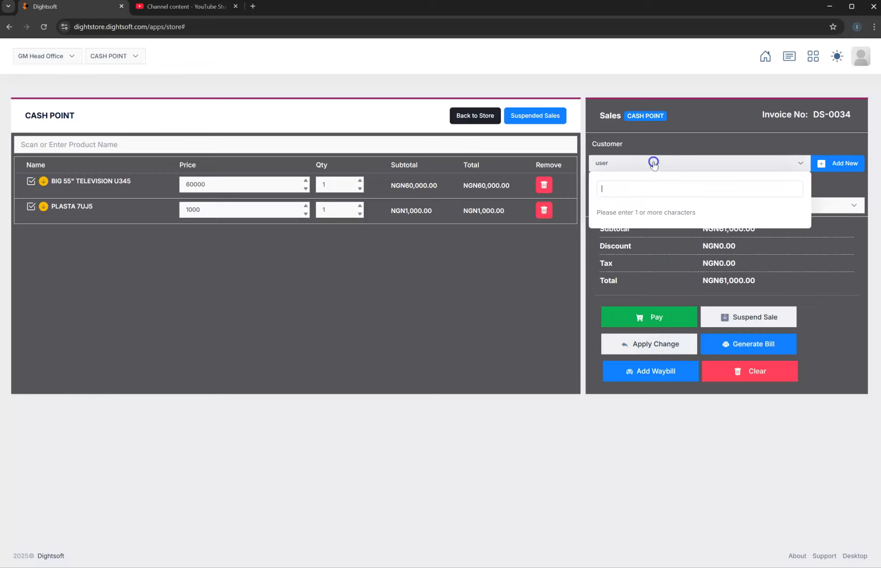
text(H)
click(629, 230)
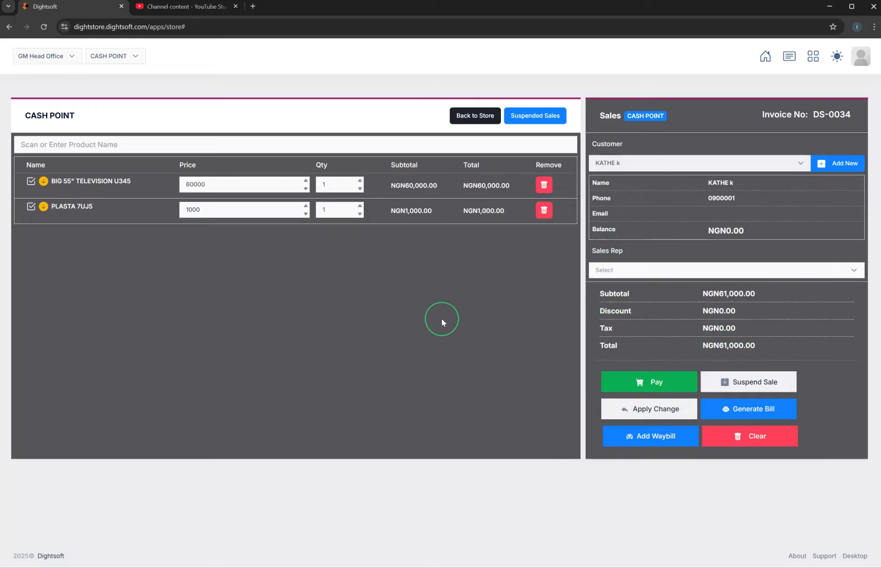
Step: Submit the resumed sale without payment, dismiss the success message and return from the invoice to a new sale
click(635, 382)
click(668, 481)
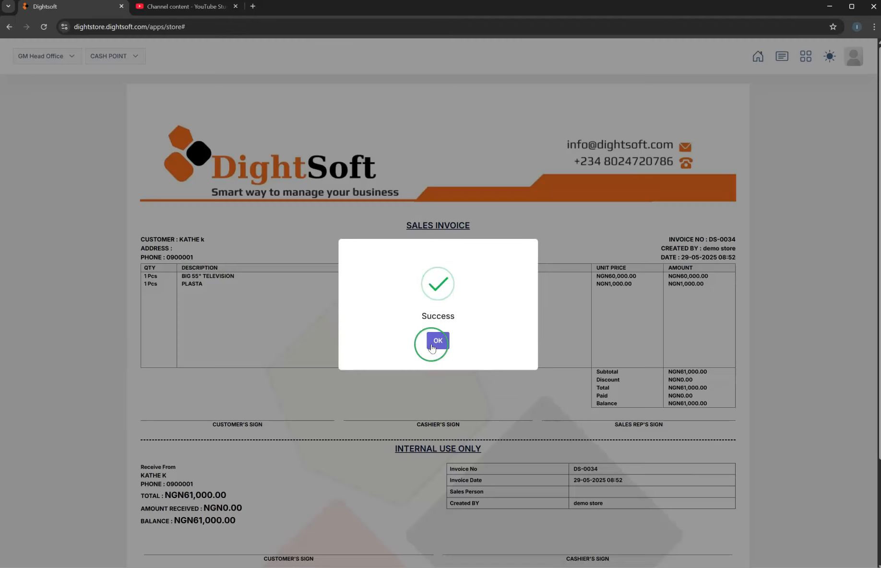
click(432, 345)
scroll(299, 476, down, 3)
click(192, 517)
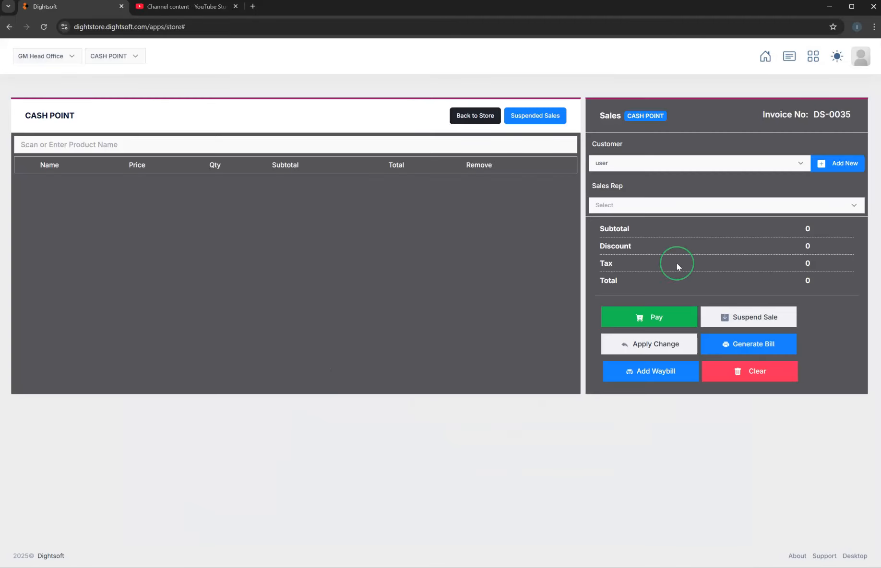
Step: Leave the store for the home dashboard and open the deposit creation form in the Payment module
click(766, 58)
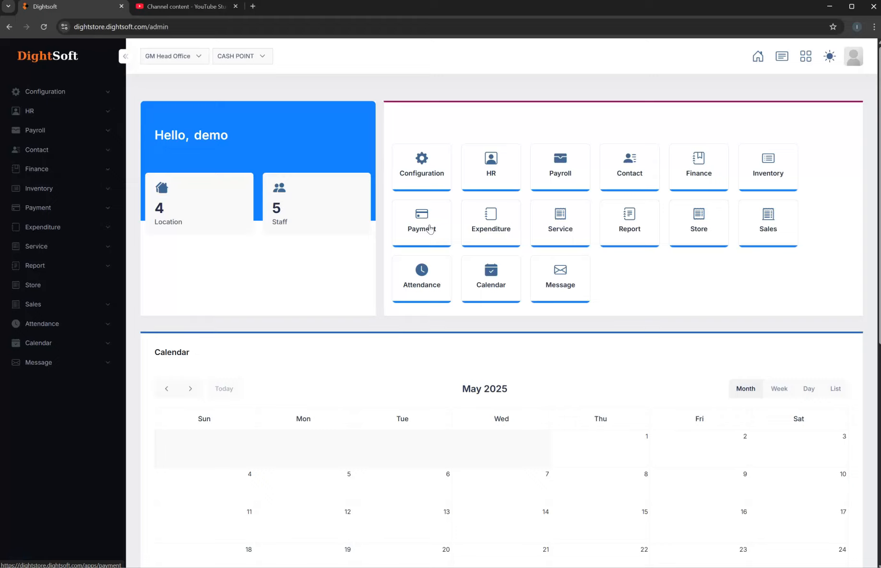
click(422, 229)
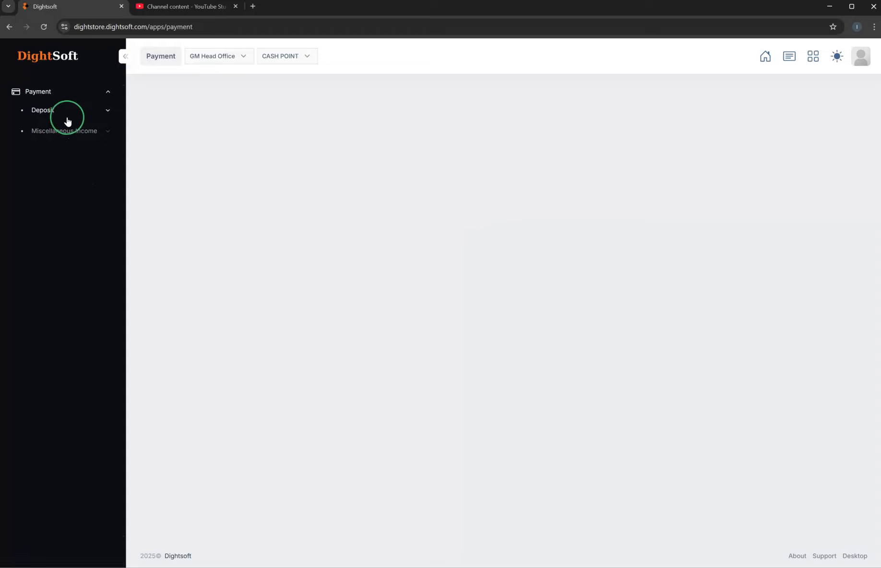
click(52, 118)
click(49, 147)
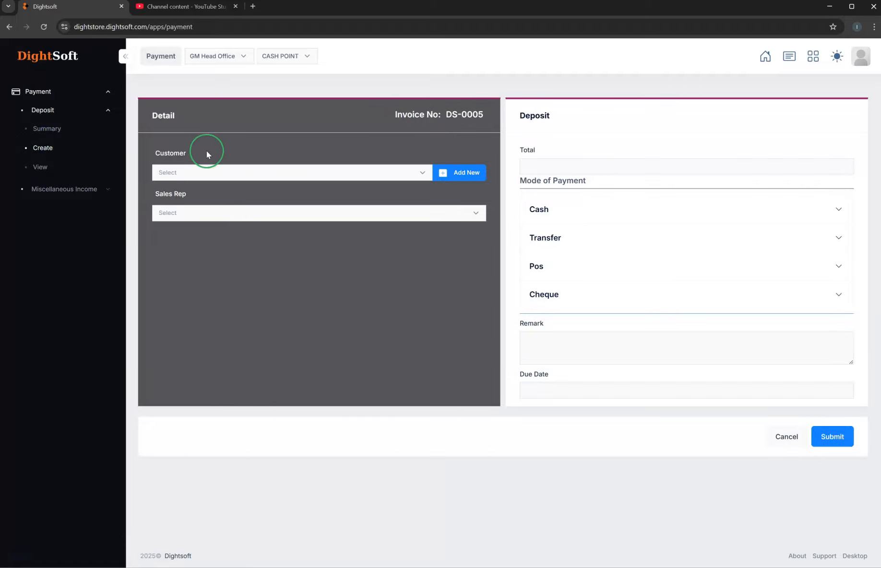
Step: Start a new customer for the deposit with title Mr, name DEPOSIT IS MY NAME and a phone number
click(213, 173)
click(458, 173)
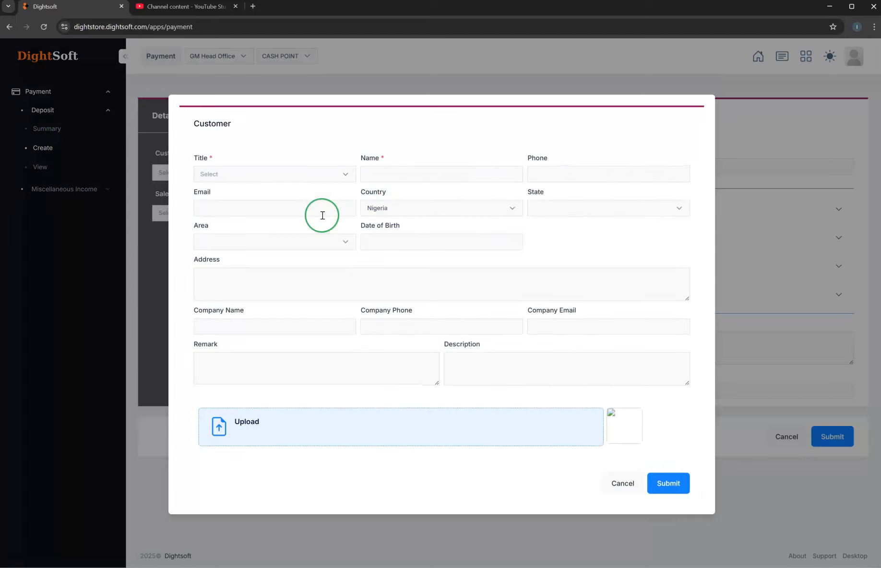
click(238, 175)
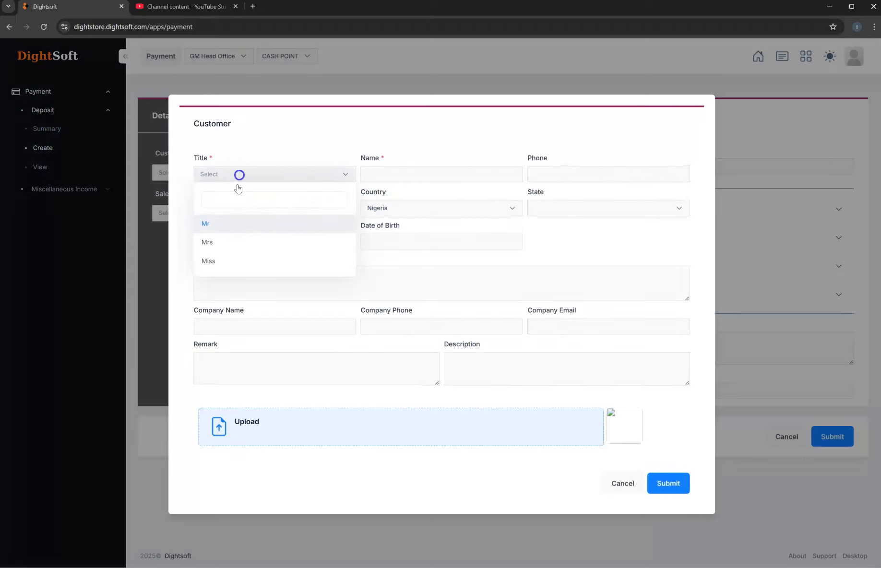
click(224, 230)
click(407, 179)
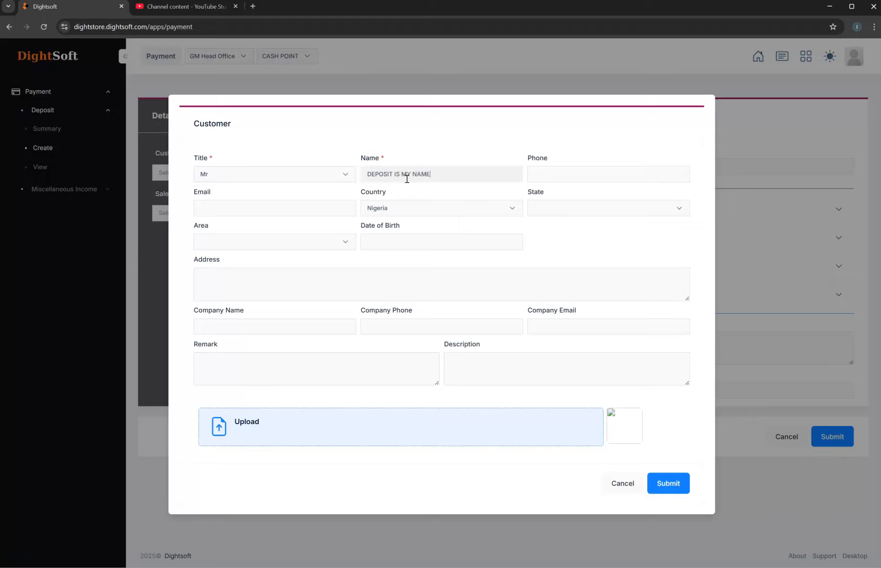
drag(427, 176, 359, 176)
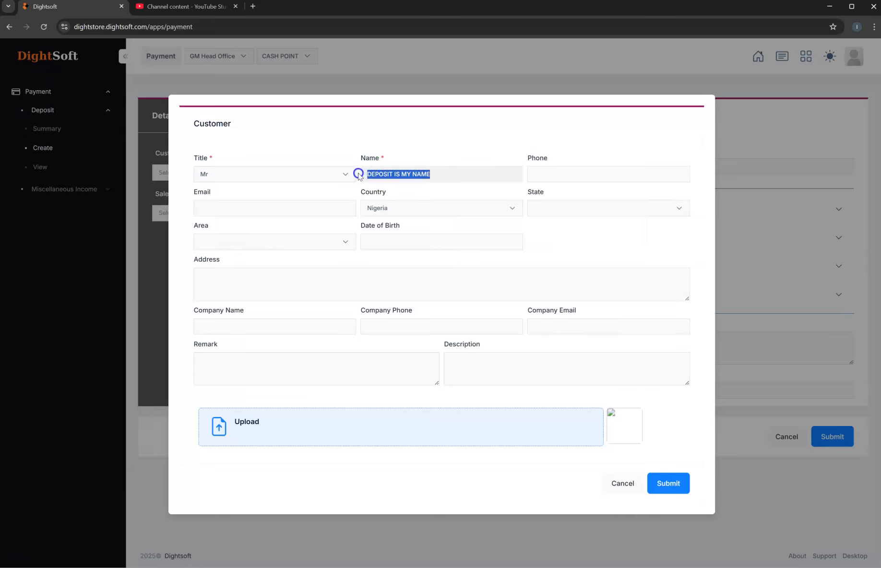
click(530, 169)
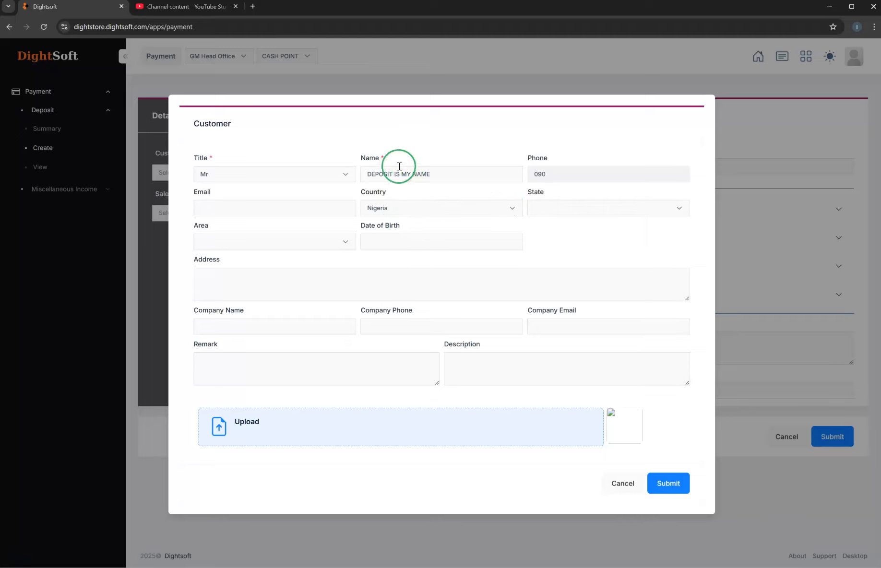
drag(445, 176, 387, 172)
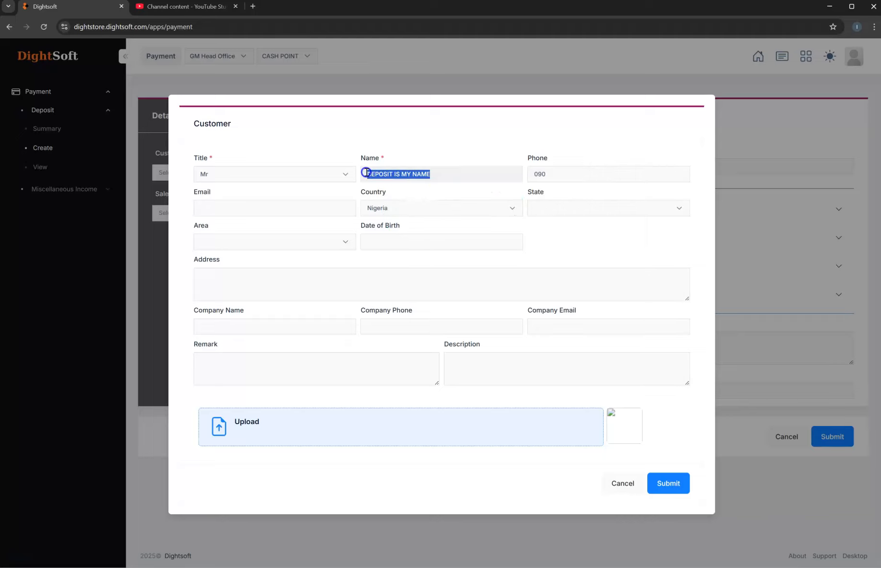
click(400, 173)
drag(447, 178, 365, 174)
click(549, 176)
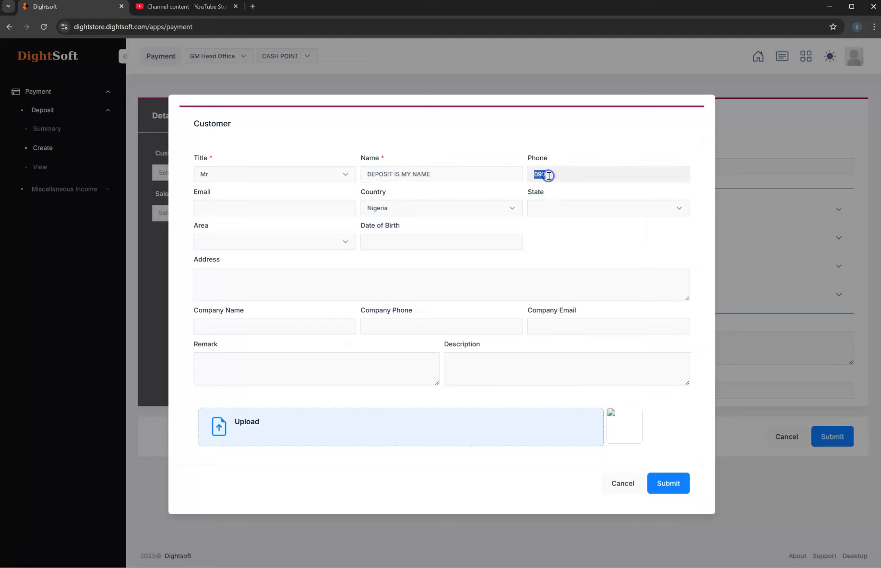
Step: Check the new customer's phone and name entries, submit the customer form and dismiss the success message
click(541, 173)
drag(445, 179, 364, 176)
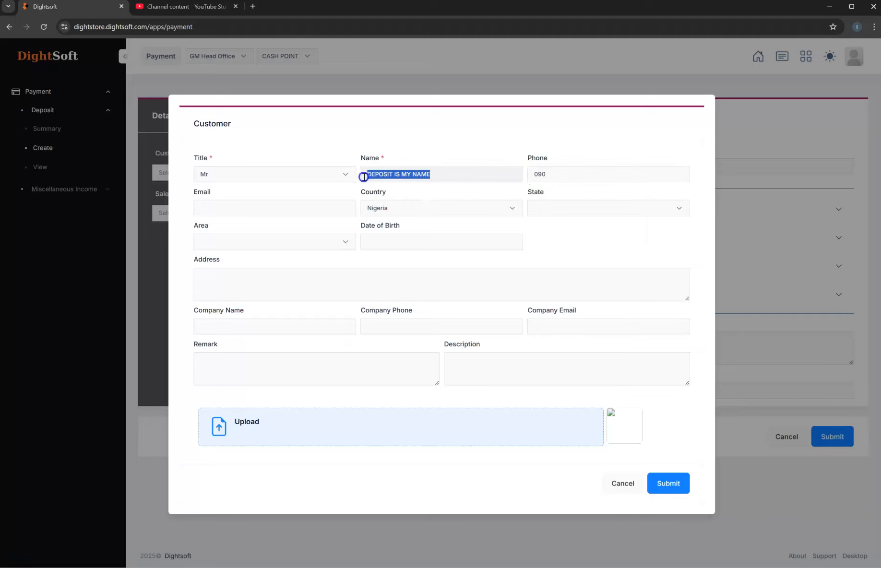
double_click(545, 179)
click(671, 485)
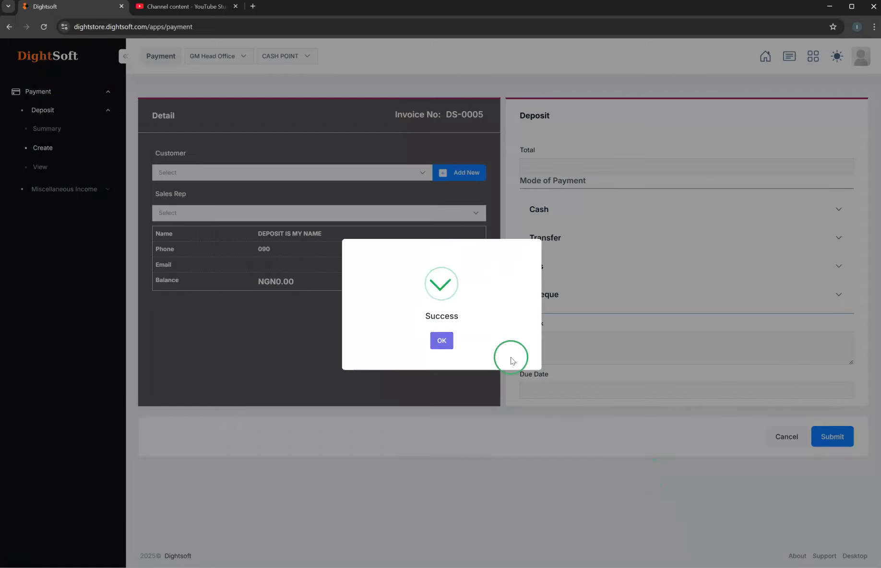
click(441, 341)
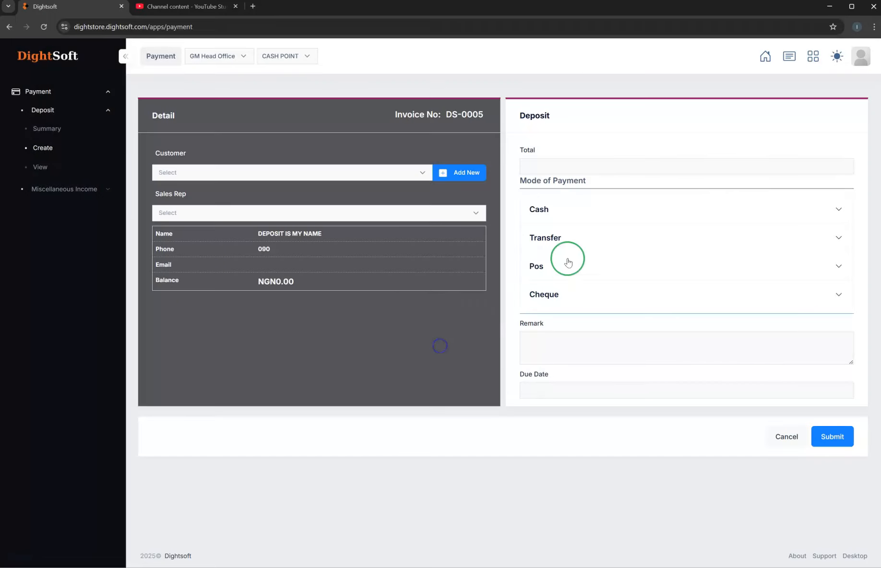
Step: Record a cash deposit of 5000 into Cash Account for the new customer, submit it and dismiss the success message
click(584, 211)
click(579, 254)
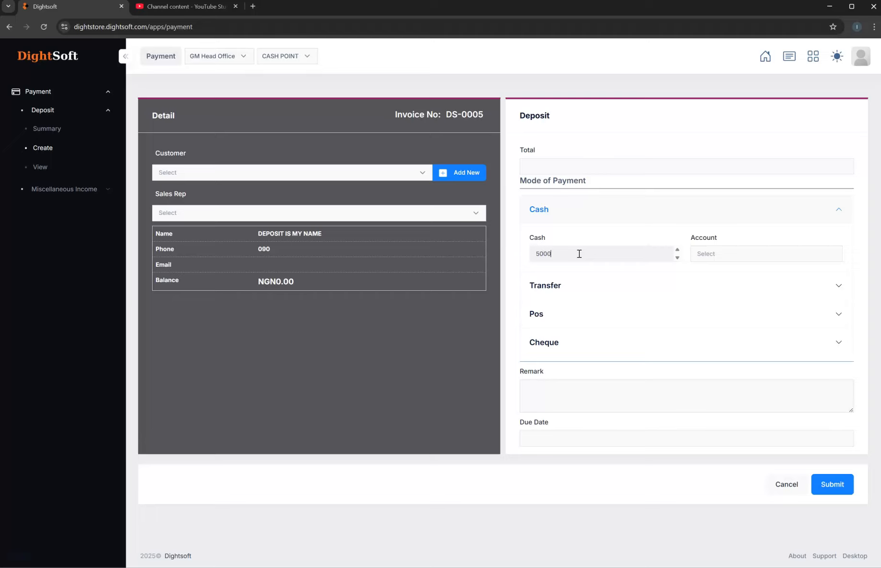
click(777, 257)
click(732, 307)
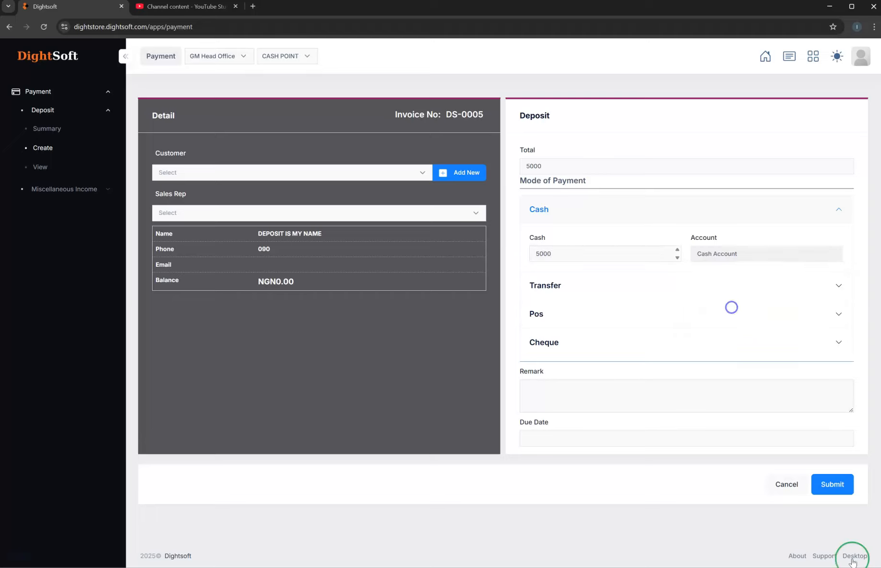
click(836, 484)
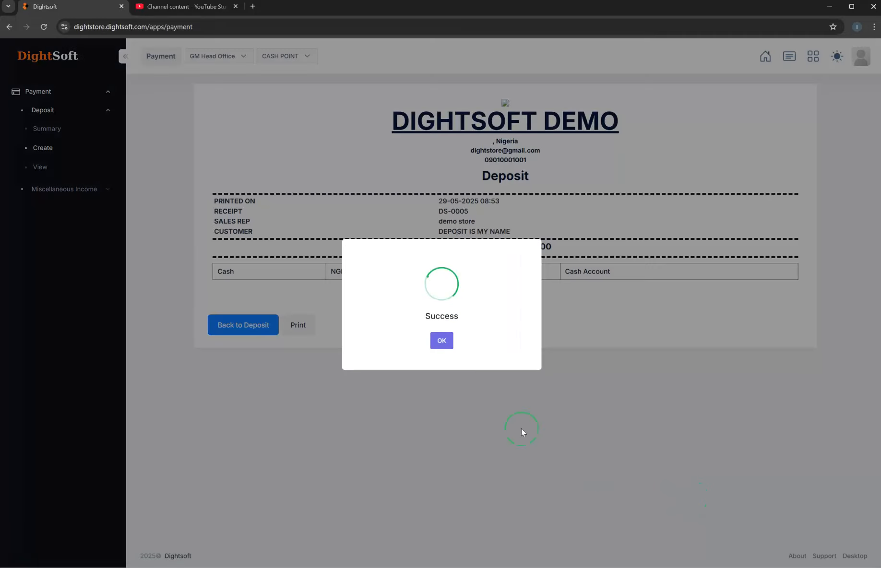
click(442, 340)
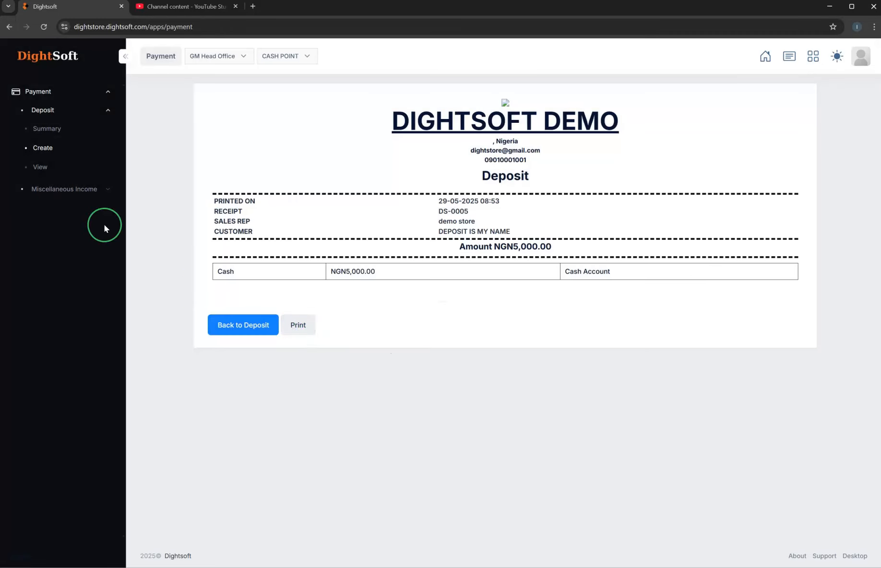
Step: Start another deposit and choose the customer DEPOSIT IS MY NAME by searching for DEPO
click(46, 149)
click(311, 173)
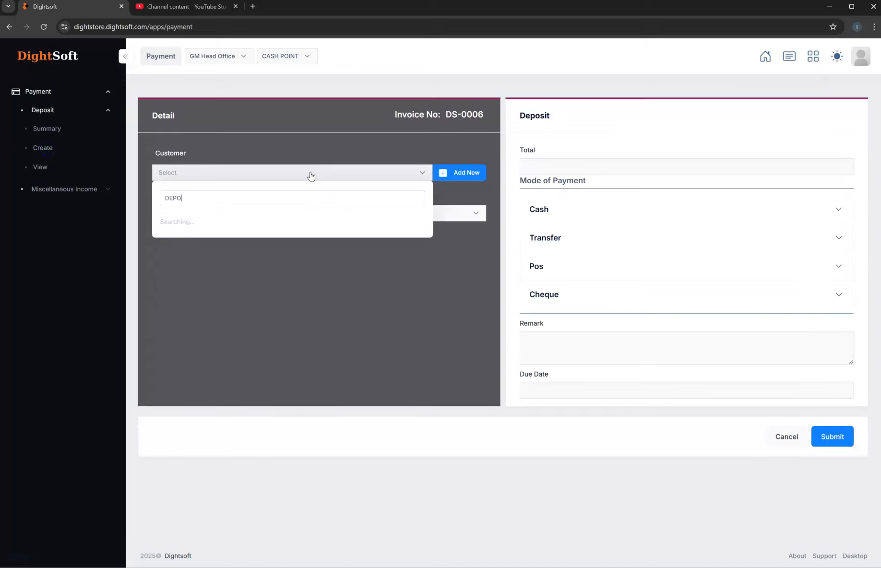
click(220, 222)
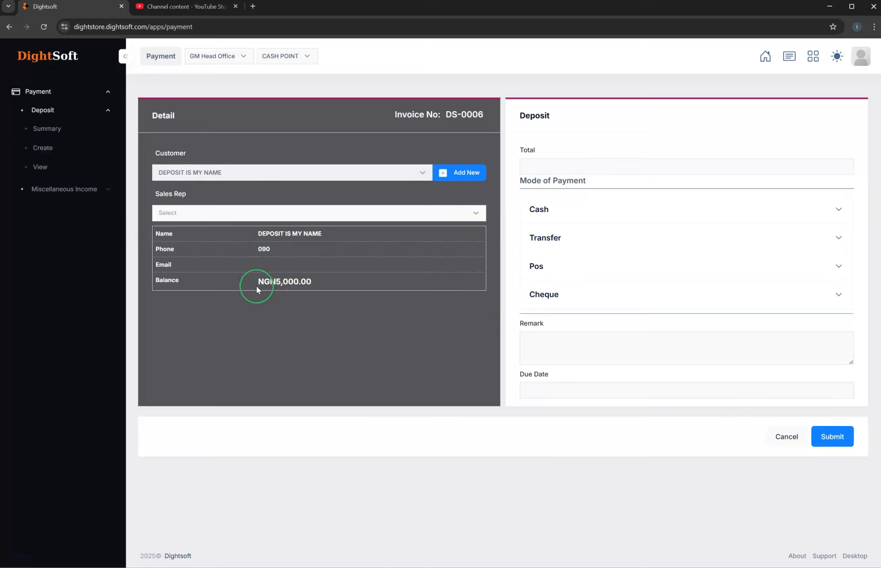
Step: Record a transfer deposit of 15000 into First Bank, submit it and dismiss the success message
click(588, 237)
click(585, 281)
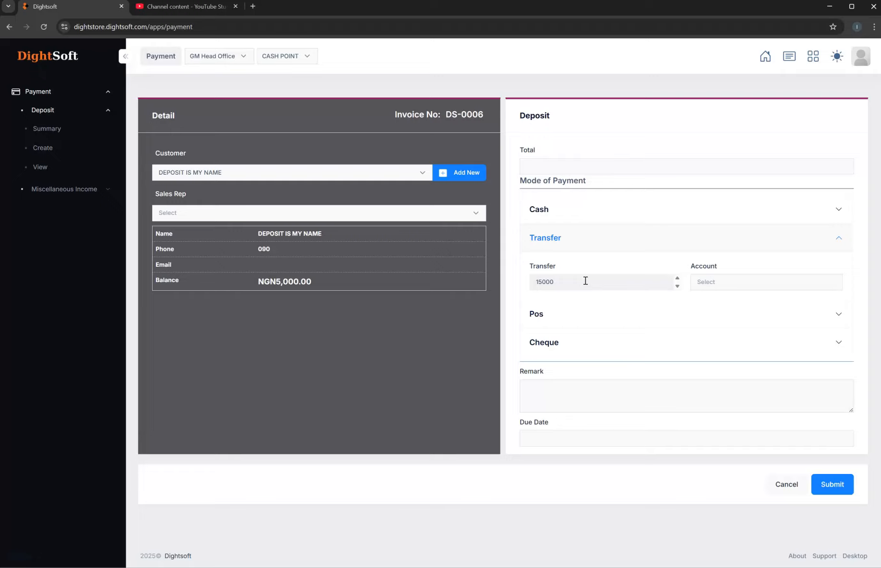
click(728, 280)
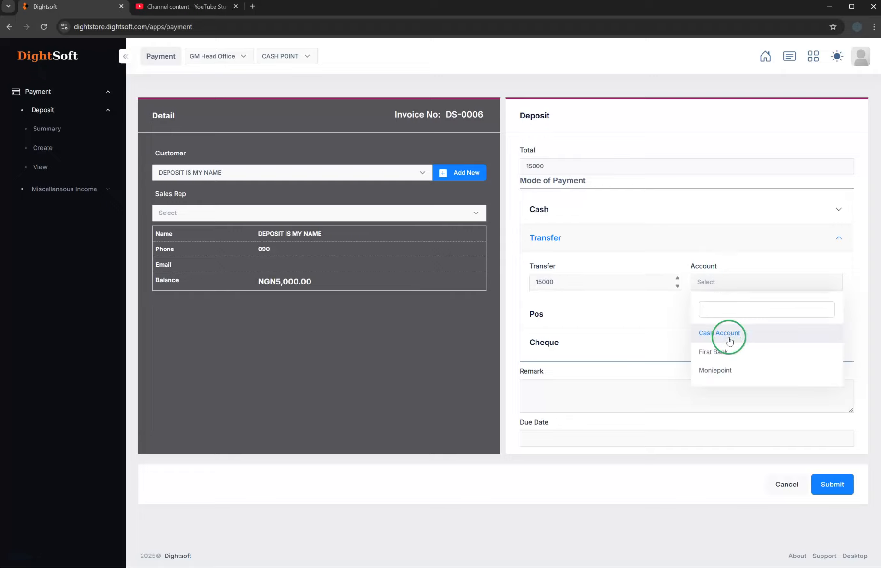
click(720, 352)
click(827, 486)
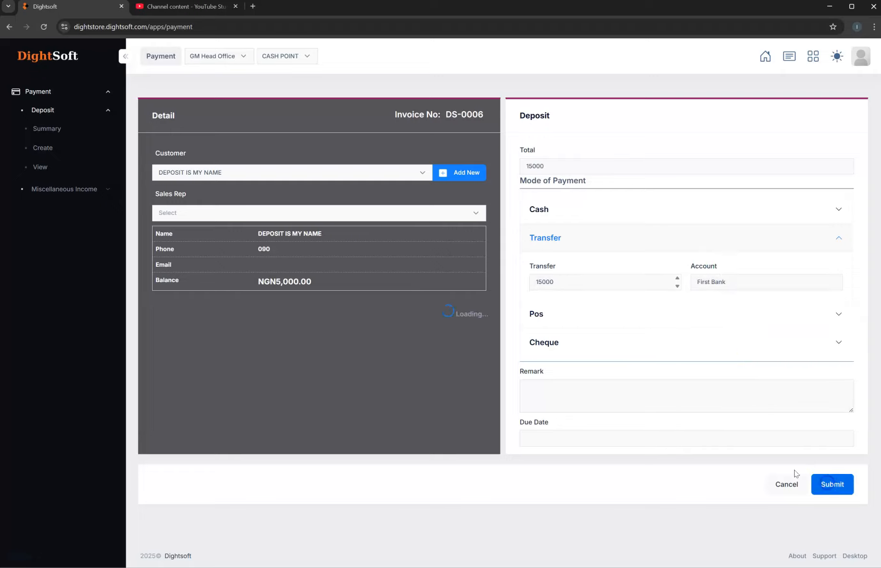
click(441, 340)
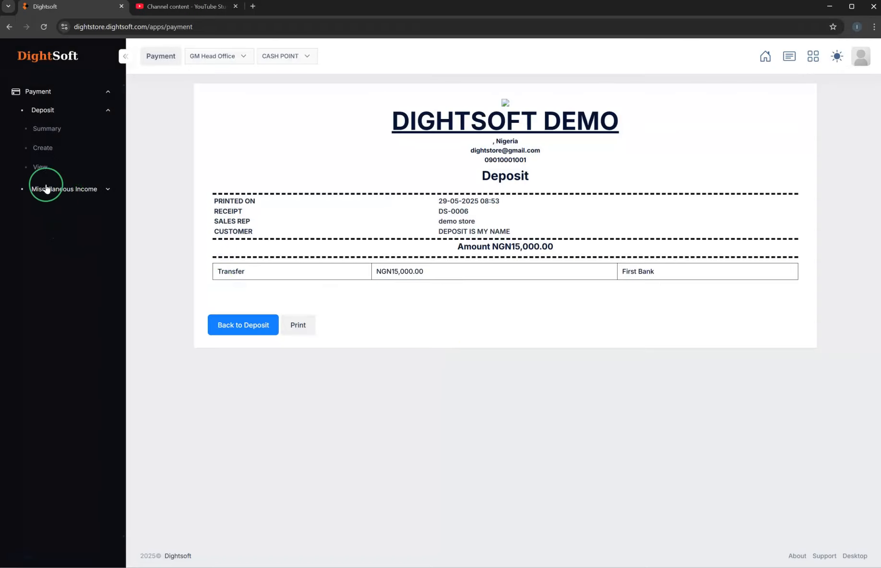
Step: Open a new deposit form and select DEPOSIT IS MY NAME to check the customer's balance
click(43, 148)
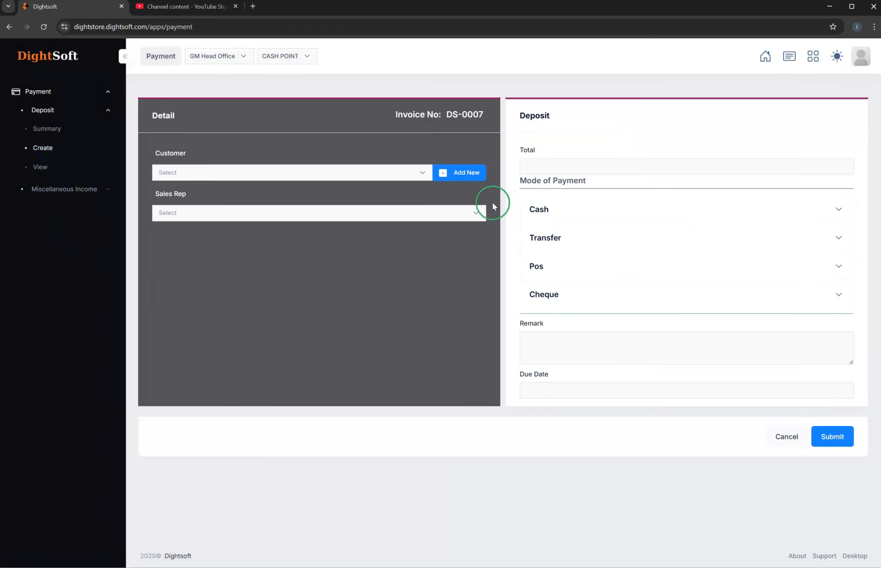
click(402, 179)
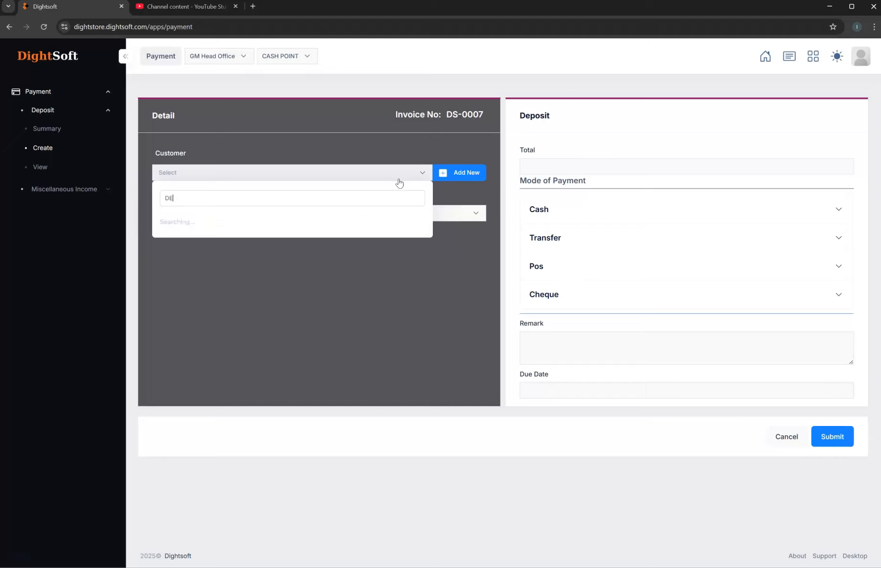
click(222, 223)
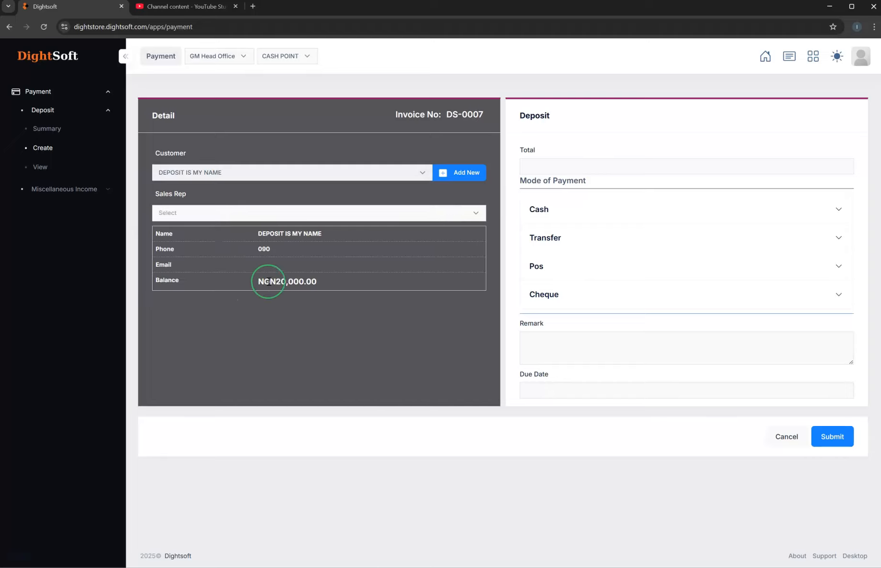
double_click(284, 284)
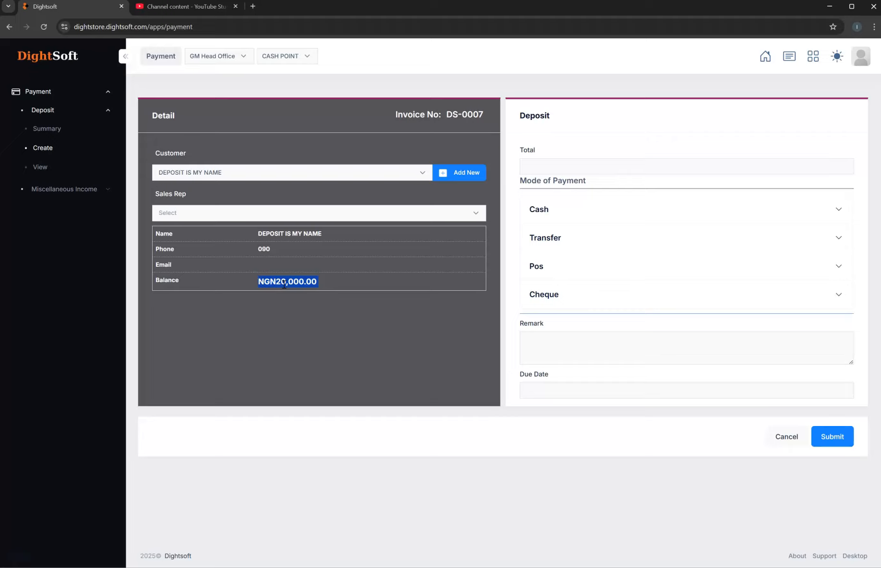
Step: Leave the Payment module, open the CASH POINT store and add PLASTA 7UJ5 to a new sale
click(765, 58)
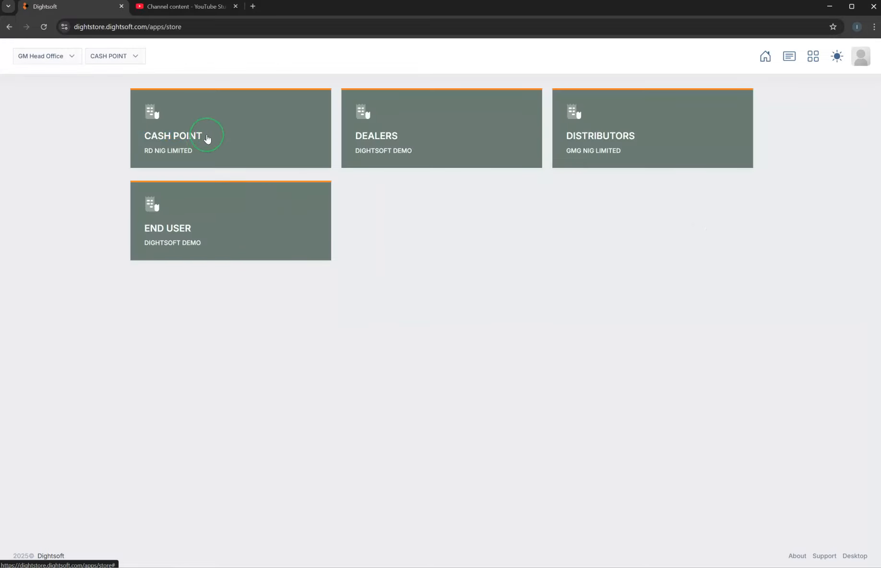
click(207, 138)
click(188, 143)
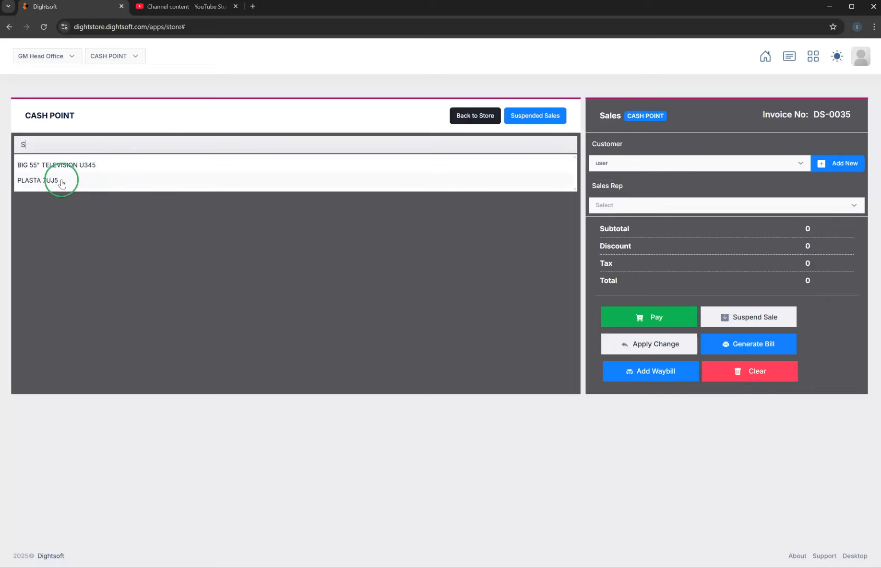
click(62, 182)
drag(167, 184, 142, 184)
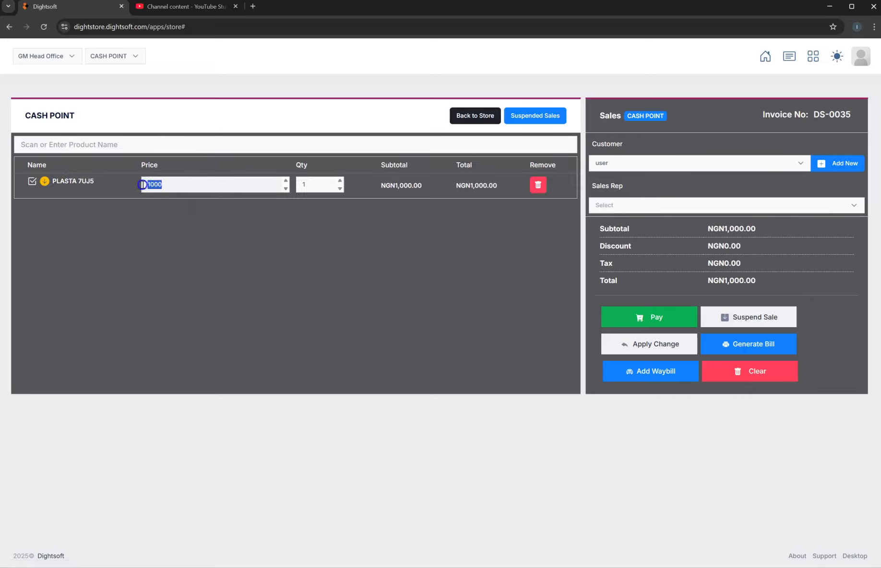
Step: Set the PLASTA 7UJ5 quantity to 5 and choose DEPOSIT IS MY NAME as the sale's customer
click(341, 181)
click(340, 181)
click(340, 180)
click(340, 181)
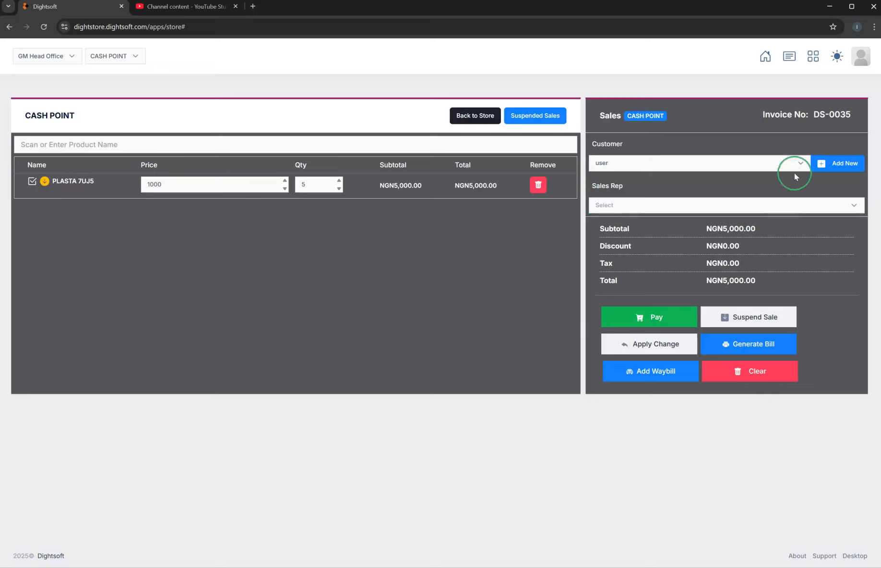
click(774, 167)
text(DE)
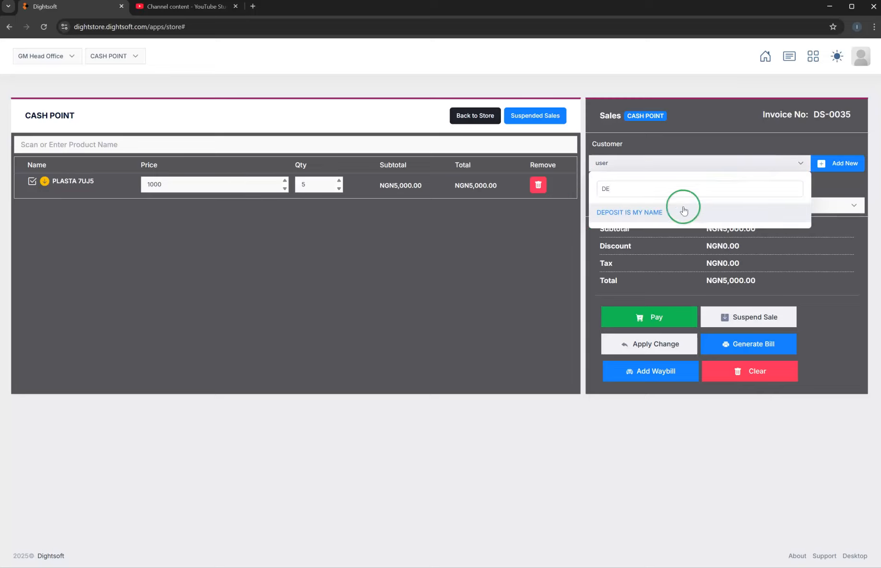
click(683, 208)
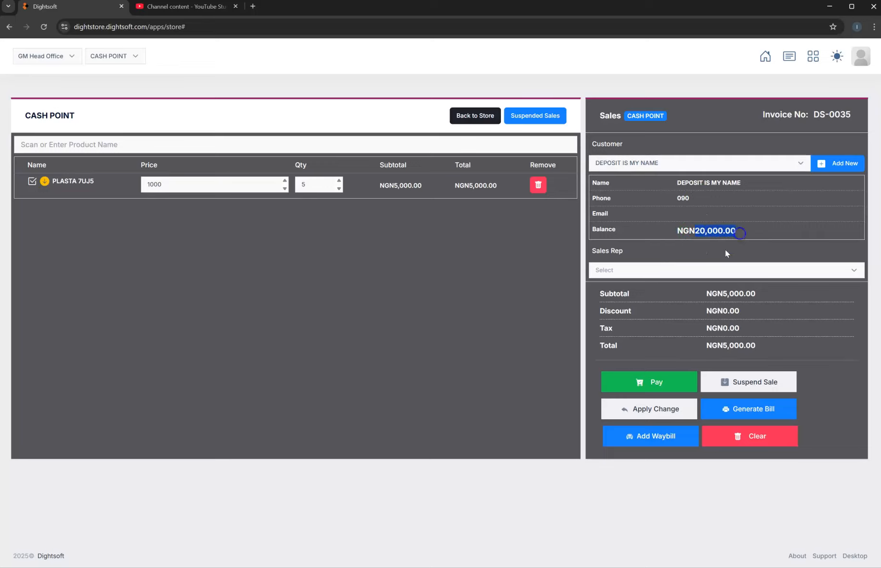
Step: Pay 5000 for the sale with From Deposit/Paylater, submit the payment and dismiss the success message
click(664, 383)
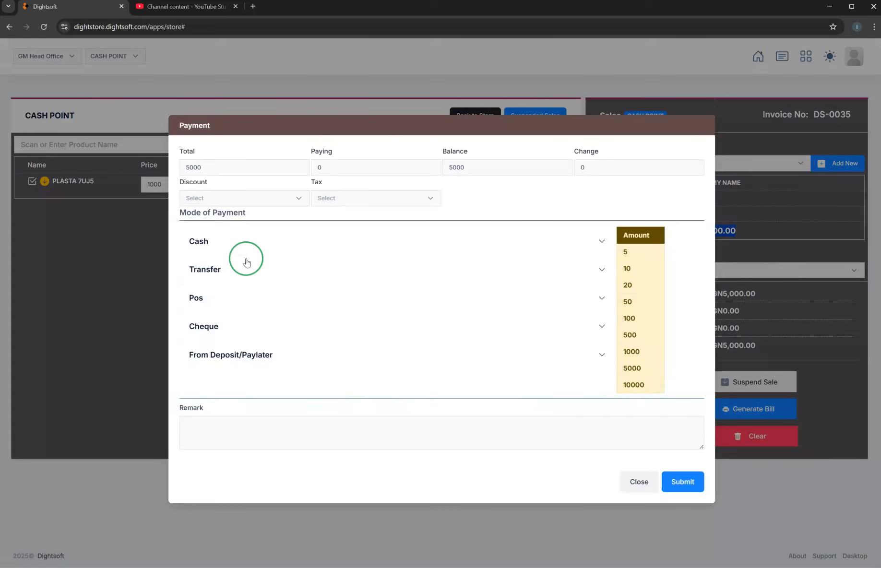
click(262, 353)
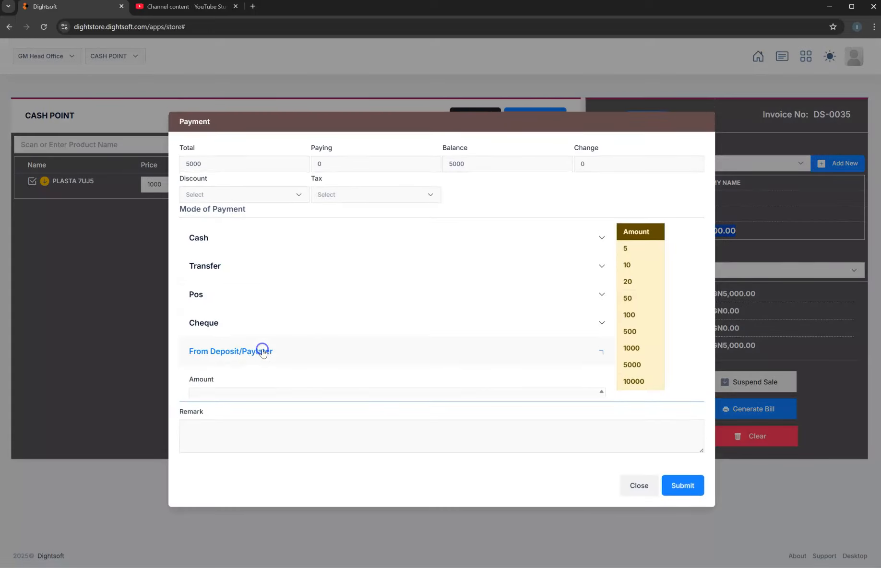
click(252, 384)
click(631, 356)
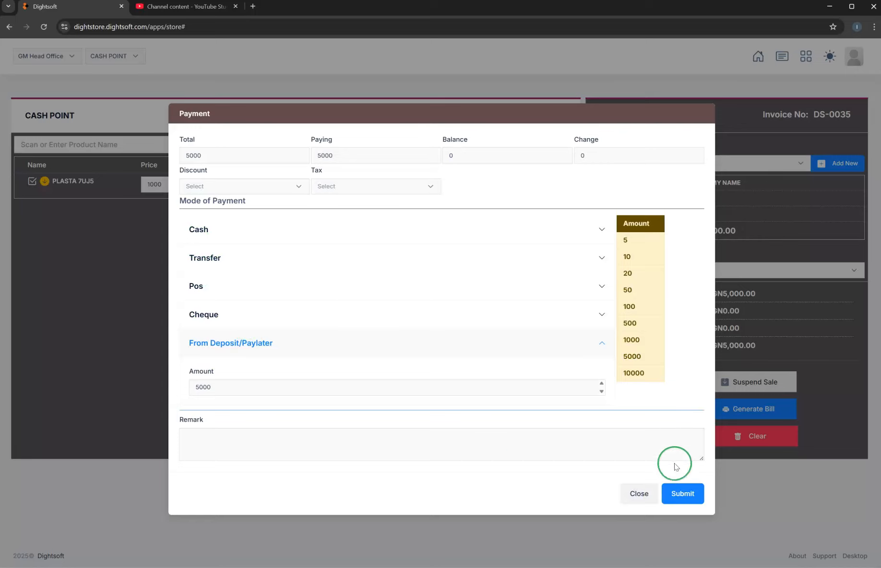
click(680, 495)
click(437, 342)
Step: Examine the deposit payment line on the sales invoice and return to a new sale
scroll(428, 363, down, 3)
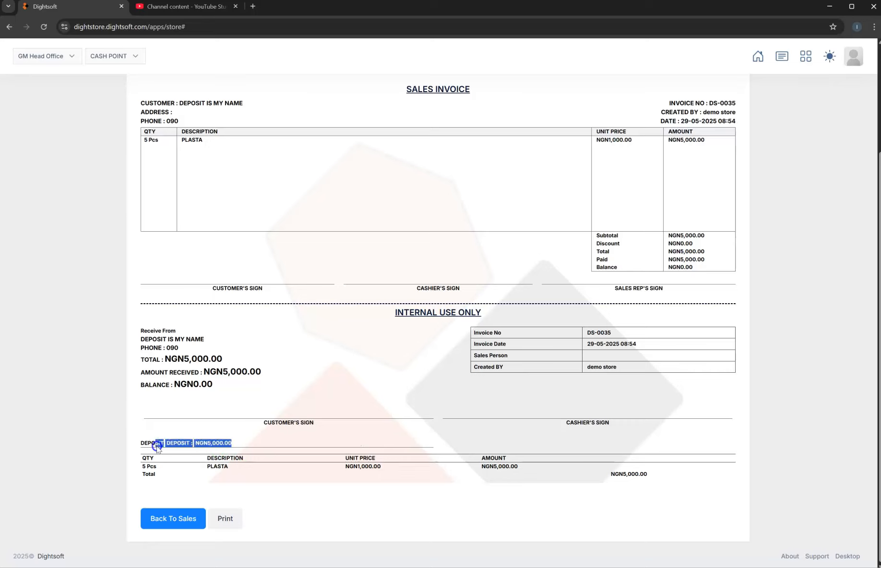
drag(140, 443, 243, 442)
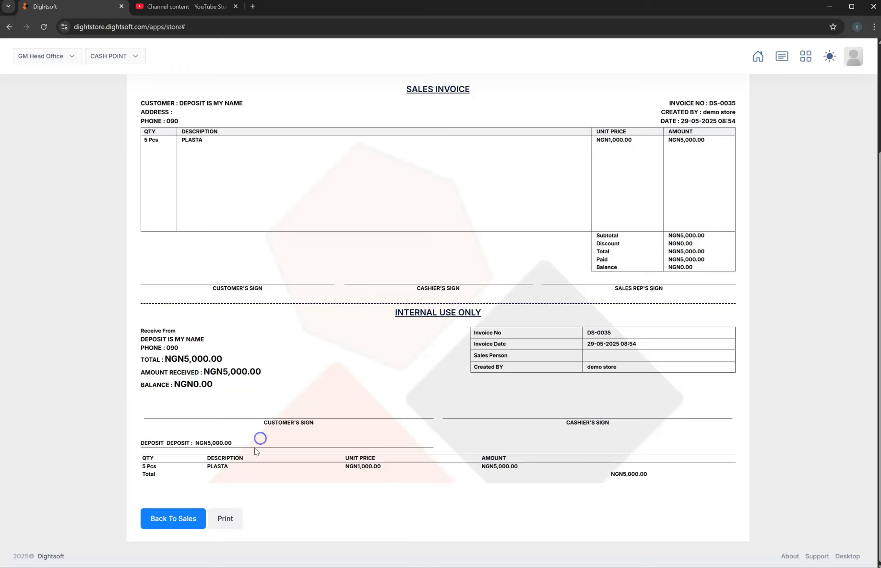
click(185, 520)
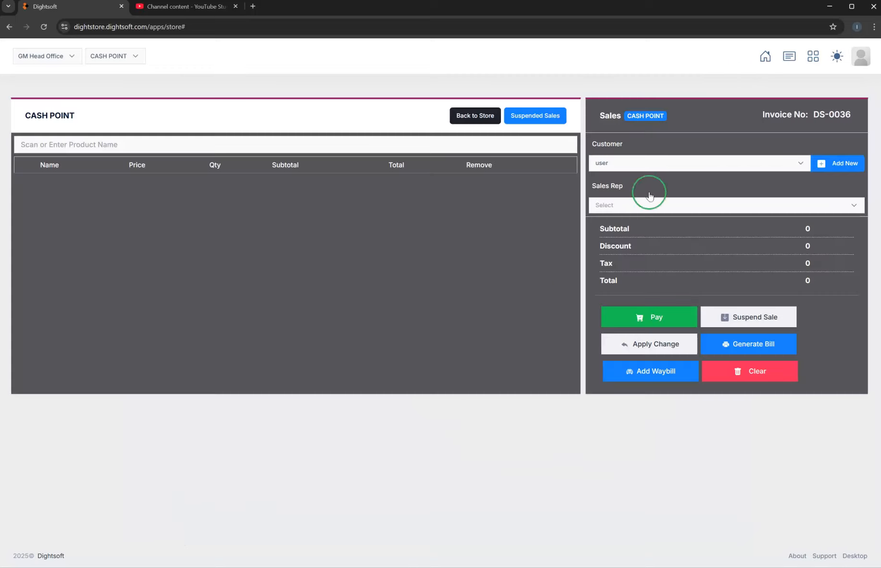
Step: Choose DEPOSIT IS MY NAME as the new sale's customer by searching for D and check the remaining balance
click(673, 169)
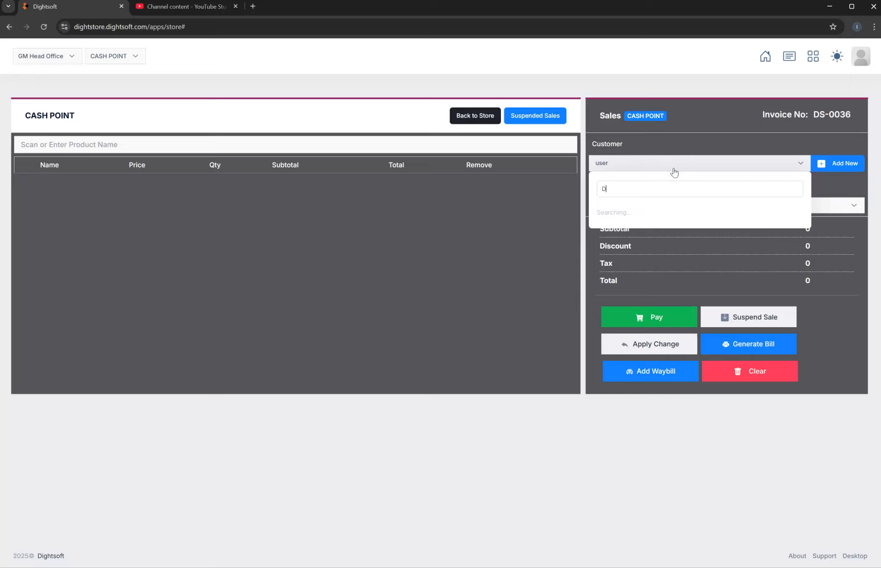
text(D)
click(654, 216)
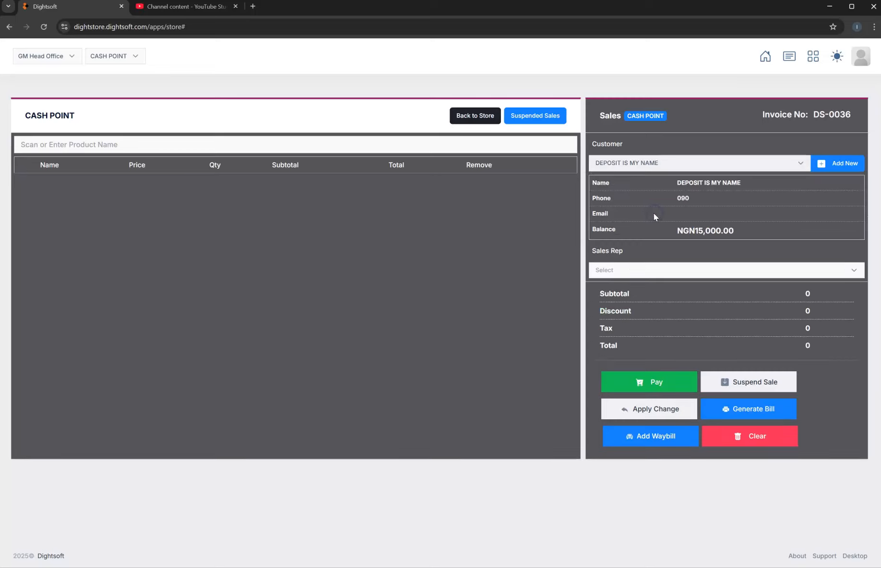
drag(743, 236, 706, 233)
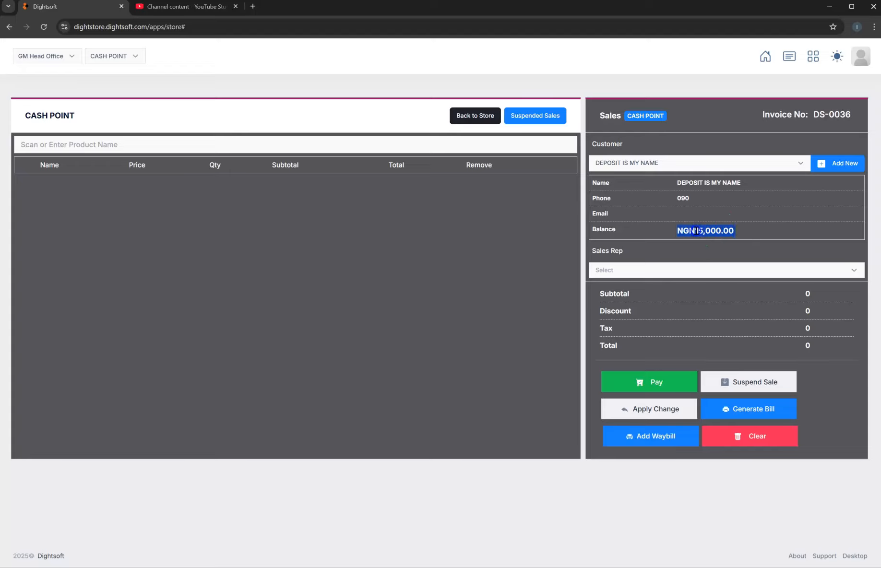
Step: Add one BIG 55" TELEVISION U345 to the sale and enter a payment of 15000 from From Deposit/Paylater
click(373, 148)
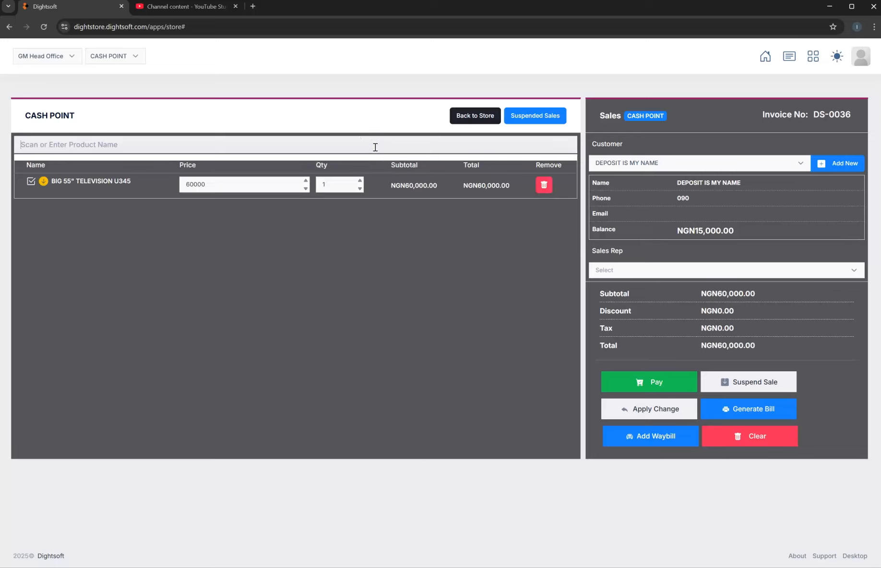
double_click(199, 187)
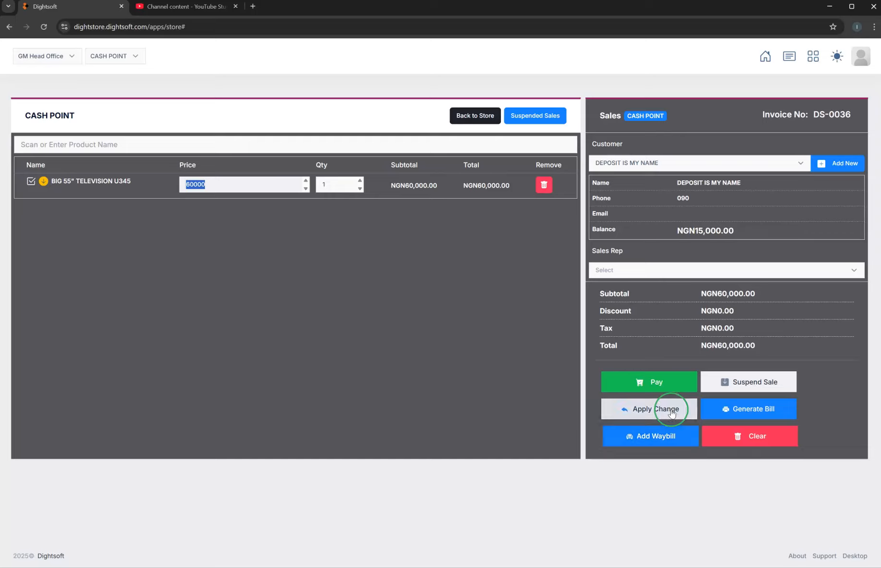
click(667, 384)
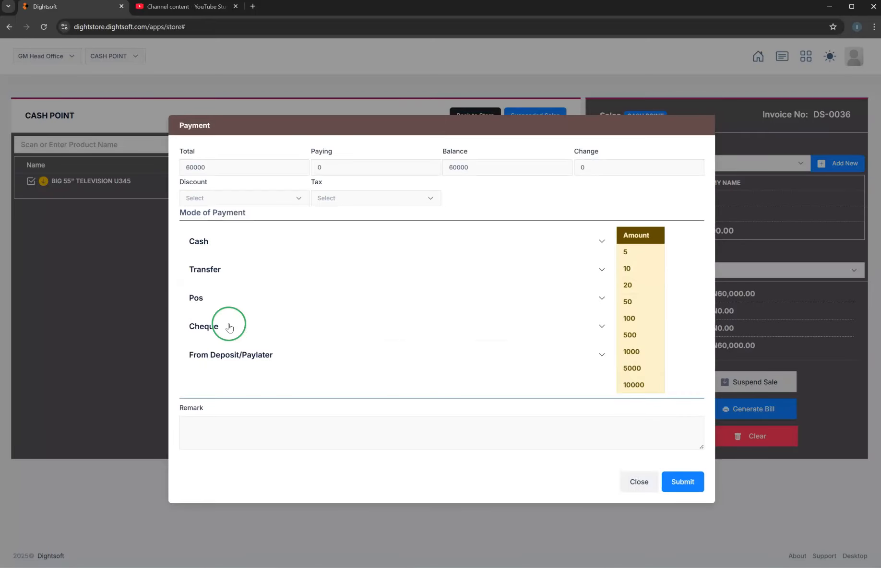
click(230, 351)
click(248, 389)
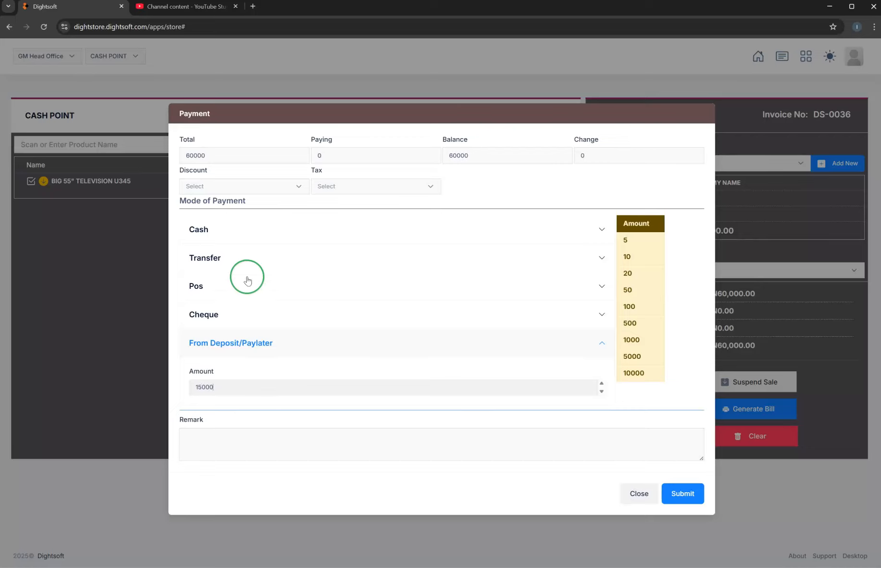
Step: Enter the remaining 45000 as a cash payment into the Cash Account
click(237, 234)
click(262, 276)
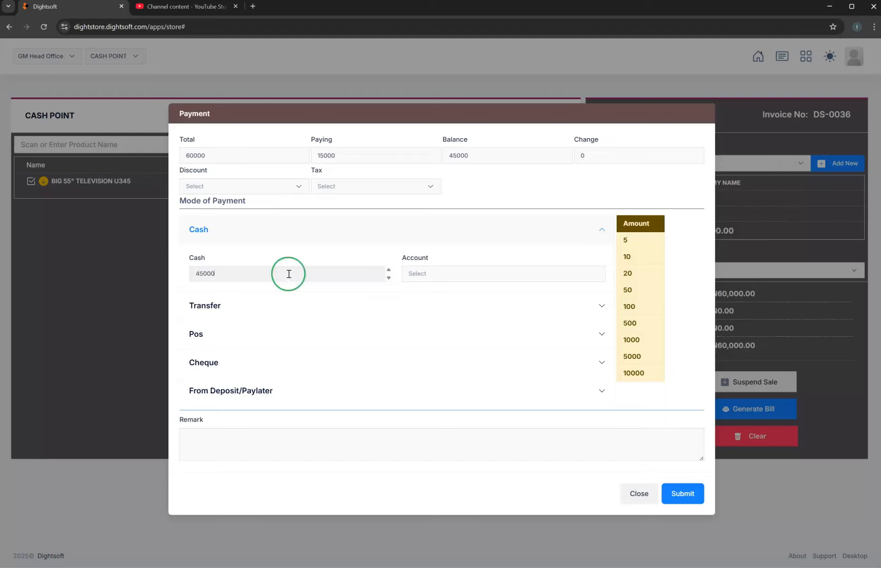
click(434, 274)
click(443, 326)
Step: Recheck the From Deposit/Paylater amount, submit the split payment and dismiss the success message
click(262, 391)
click(213, 387)
click(236, 370)
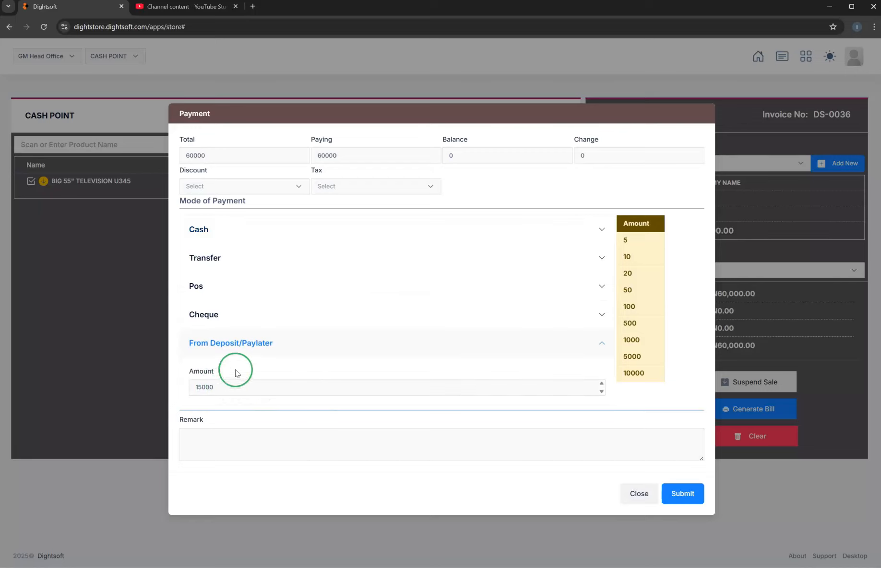
click(681, 492)
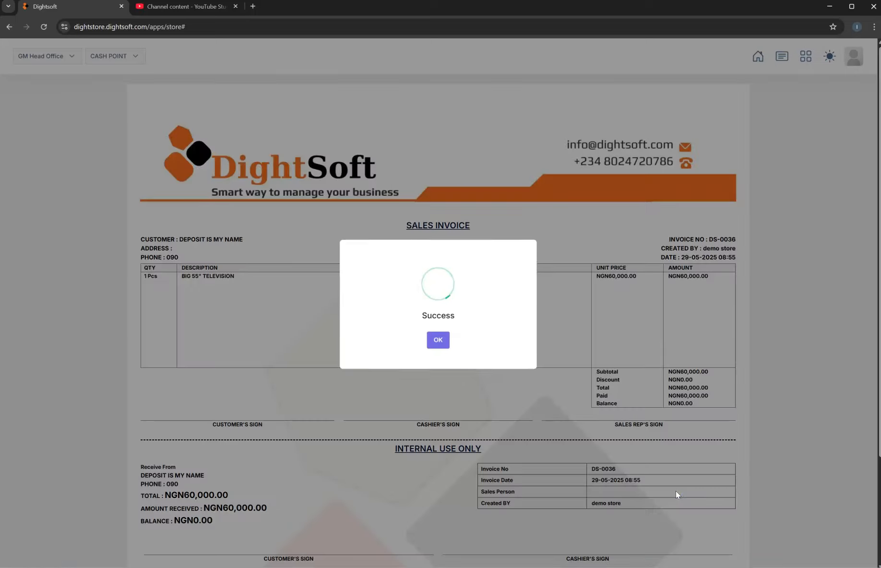
click(438, 340)
Step: Examine the sales invoice's payment lines, return to a new sale and check the deposit balance of DEPOSIT IS MY NAME
scroll(389, 406, down, 3)
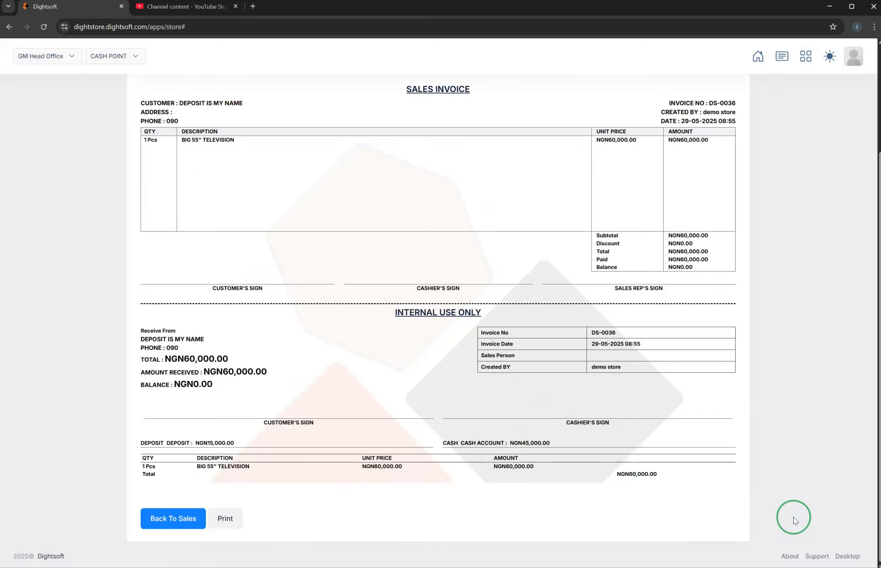
click(174, 521)
click(648, 170)
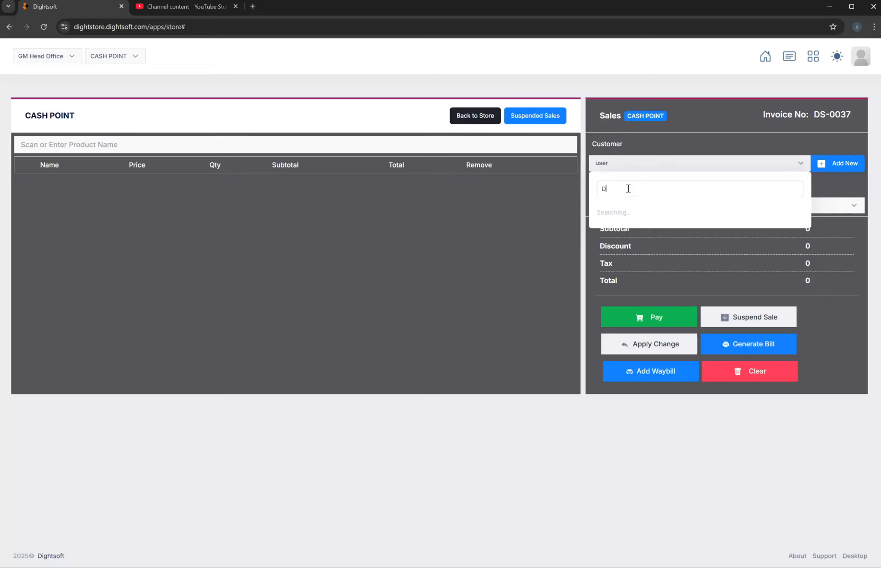
text(D)
click(665, 212)
drag(664, 221, 712, 230)
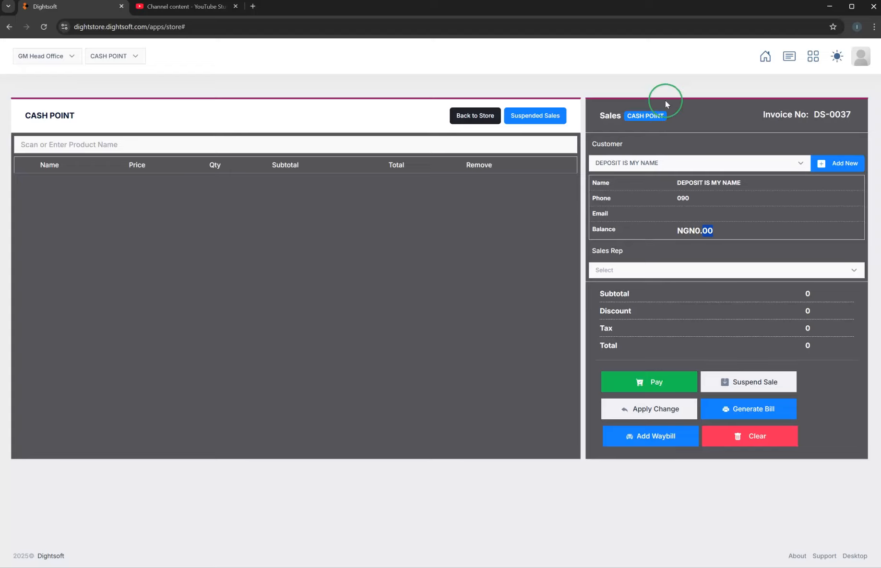
Step: Open the Sales List in the Sales module and filter it by the date range 1 to 29 May 2025
click(766, 56)
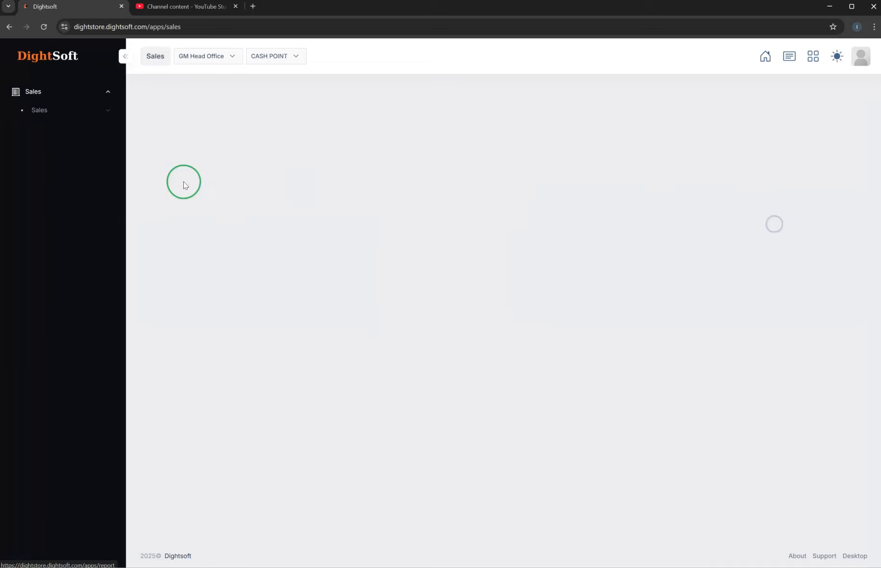
click(64, 114)
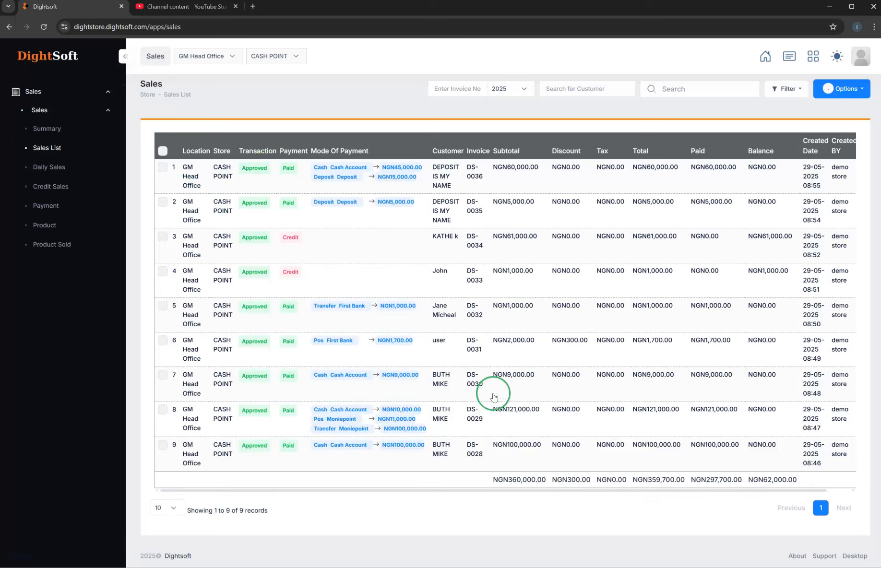
click(787, 90)
click(582, 240)
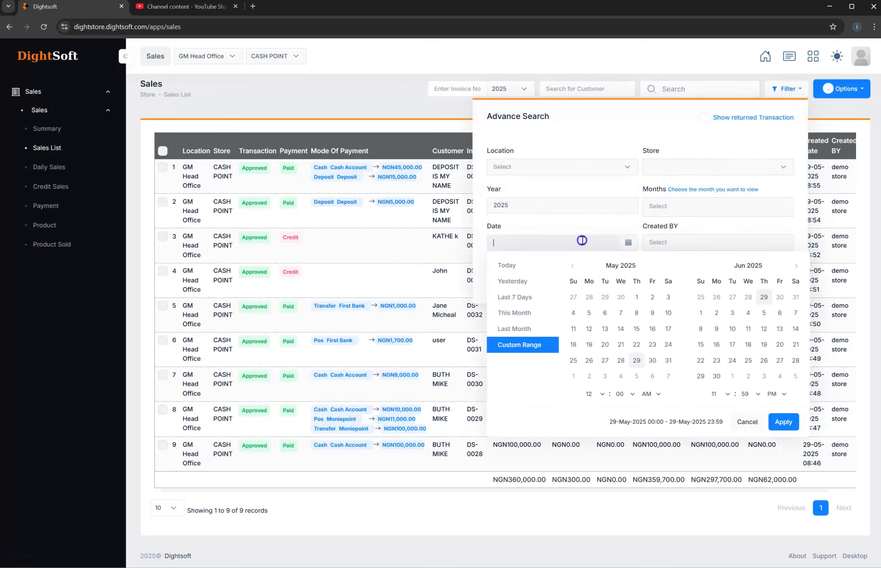
click(636, 297)
click(637, 360)
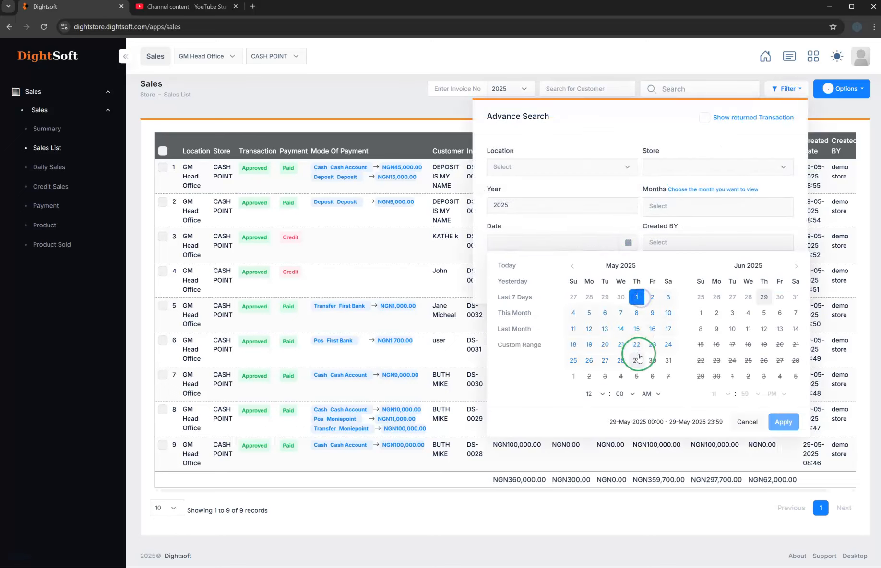
click(777, 422)
click(780, 290)
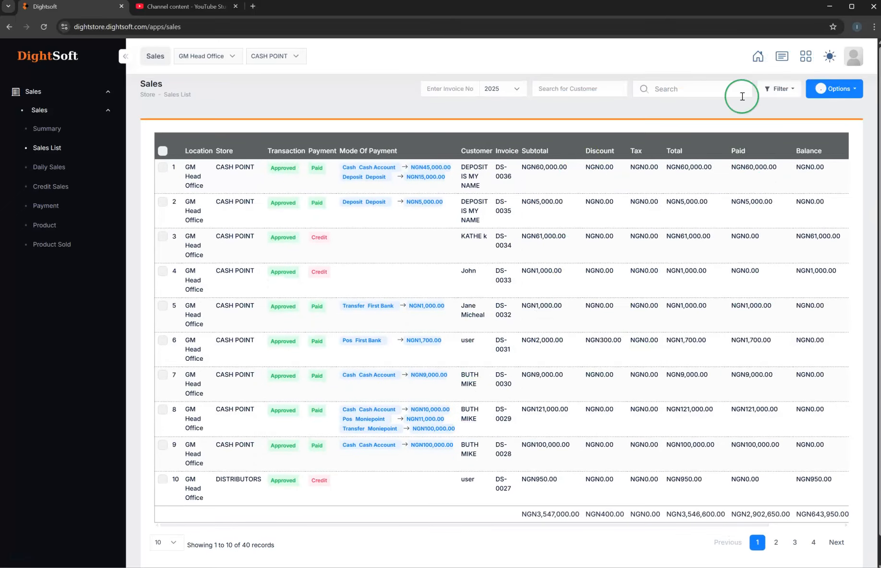
Step: Filter the sales list by the Delta Branch location, the ENDUSER store and the This Month date range
click(786, 92)
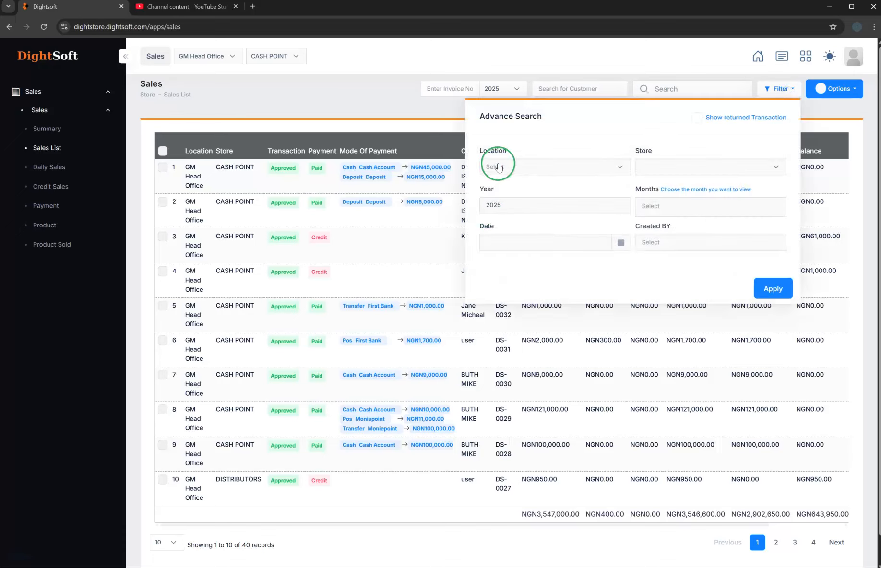
click(494, 167)
click(528, 273)
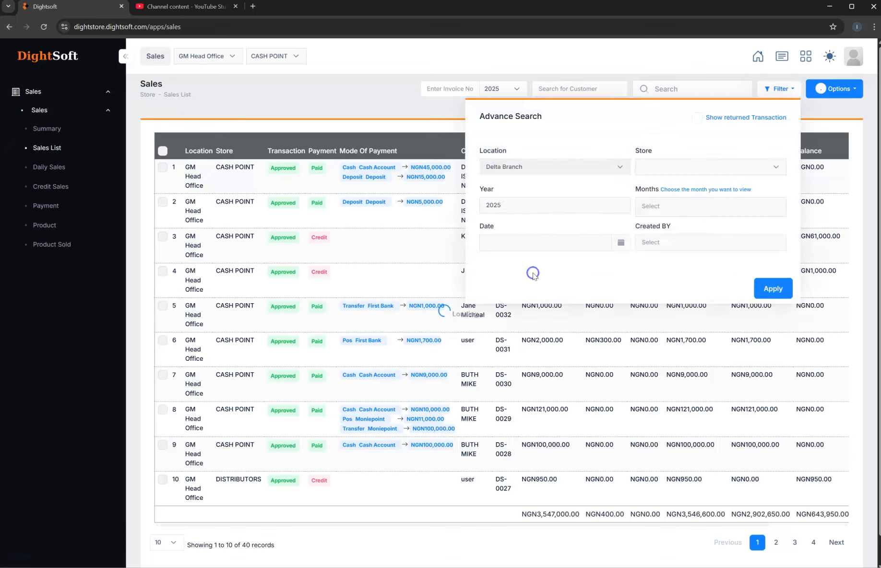
click(659, 167)
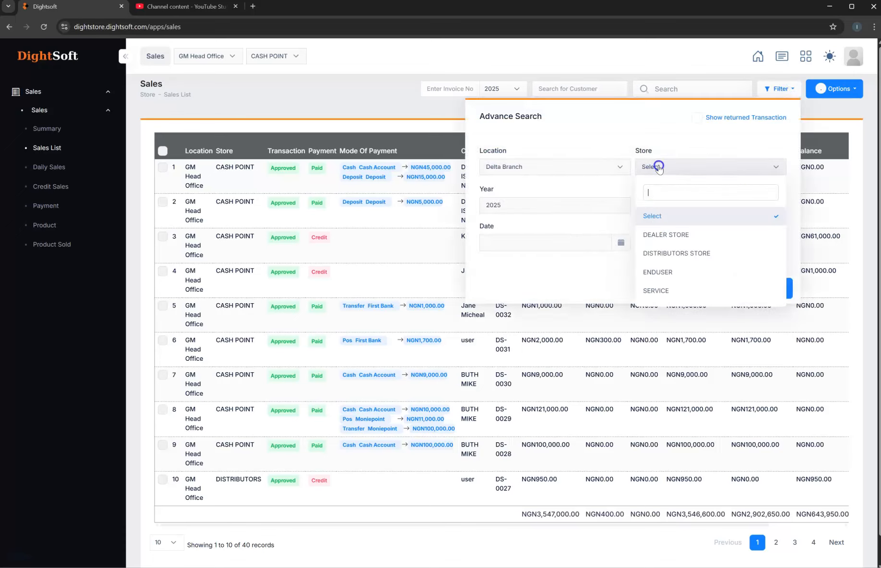
click(669, 273)
click(600, 244)
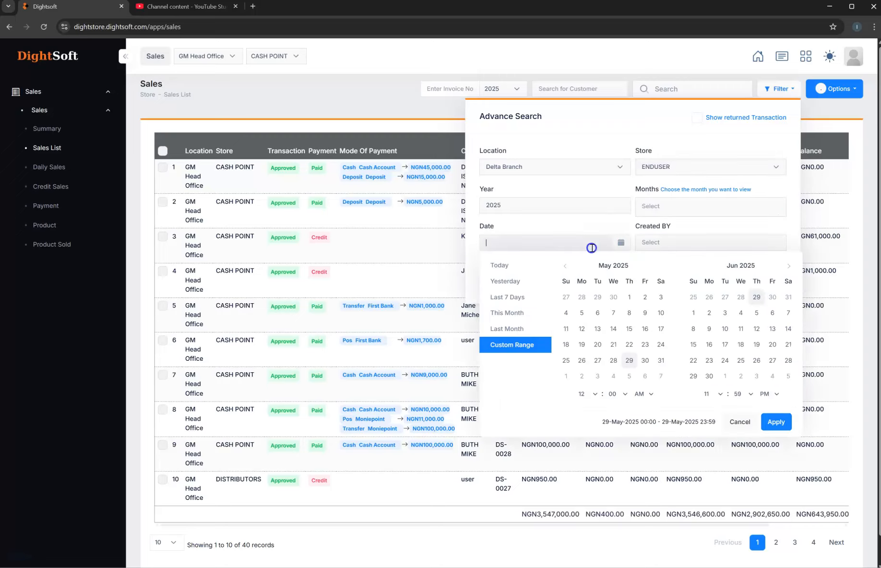
click(516, 319)
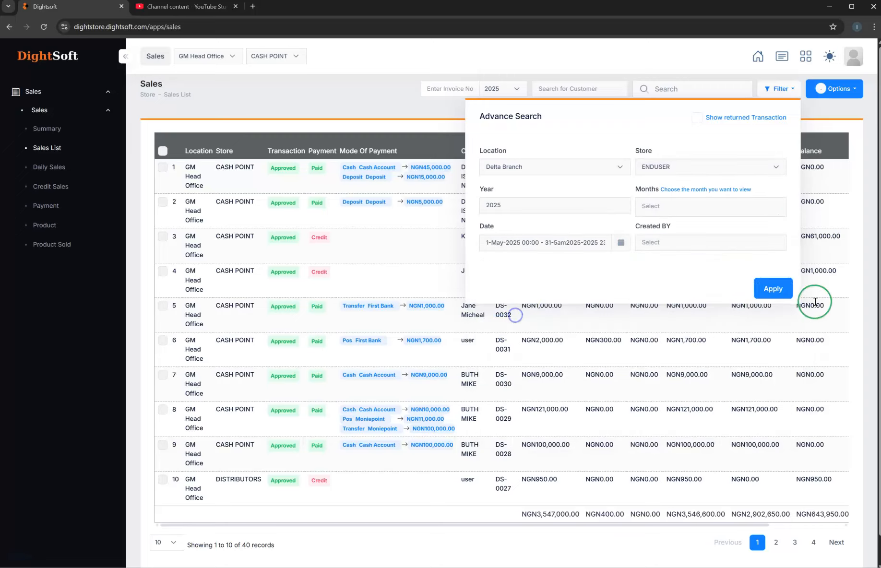
click(784, 291)
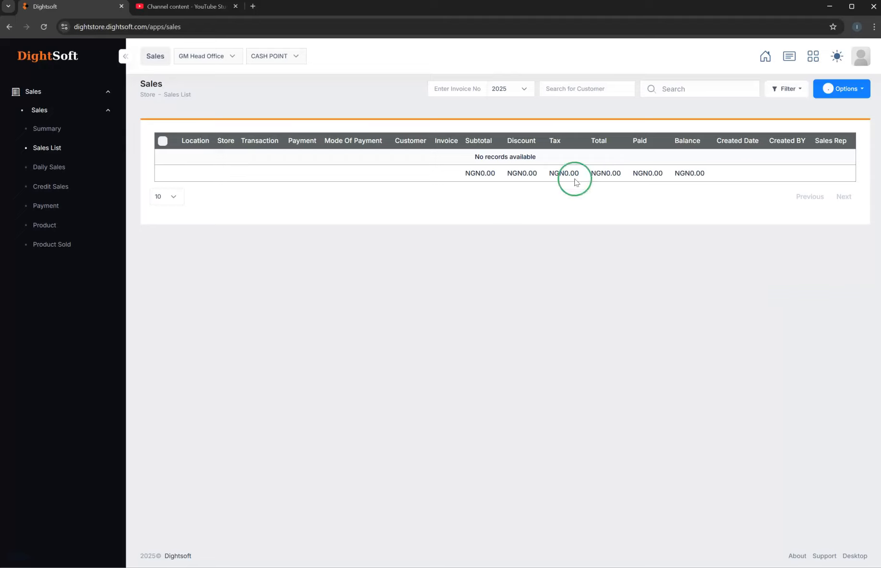
Step: Filter the sales list by the GM Head Office location, the CASH POINT store and the This Month date range
click(782, 89)
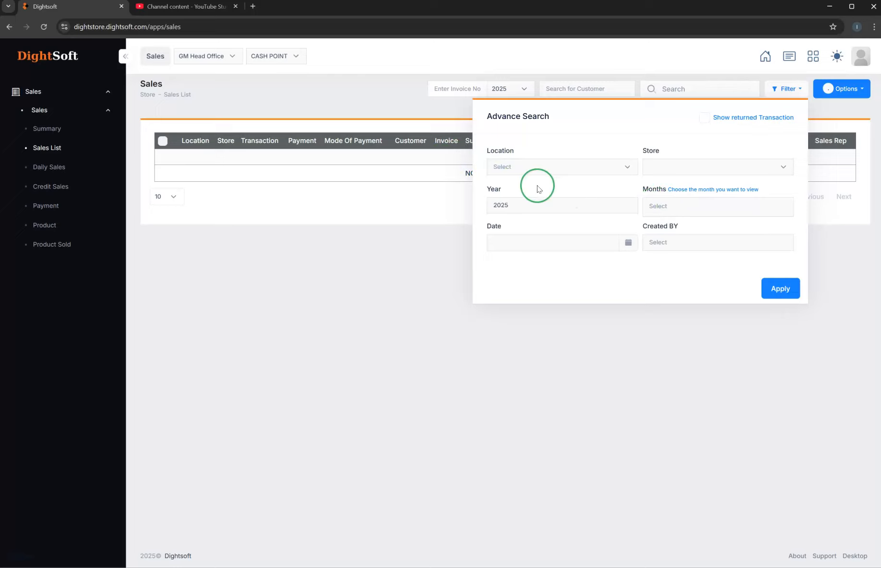
click(661, 167)
click(575, 167)
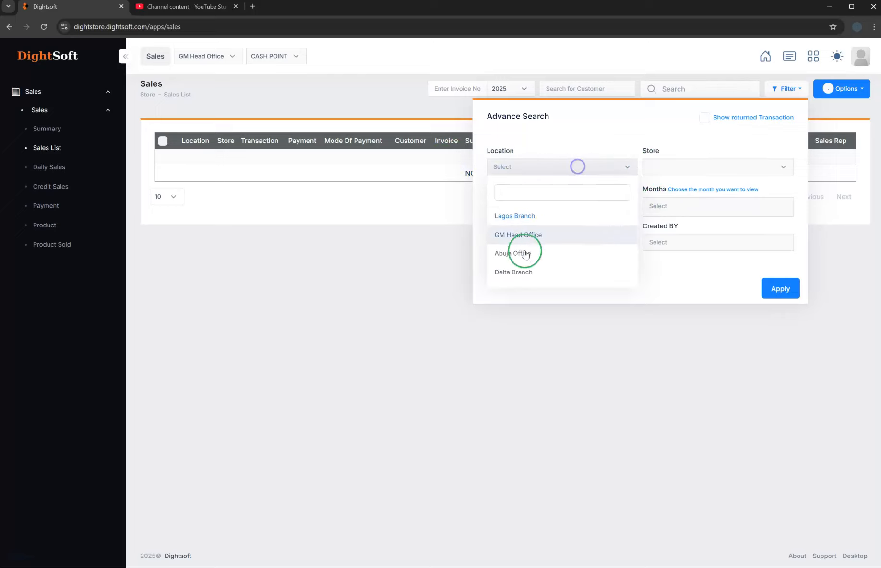
click(520, 272)
click(530, 168)
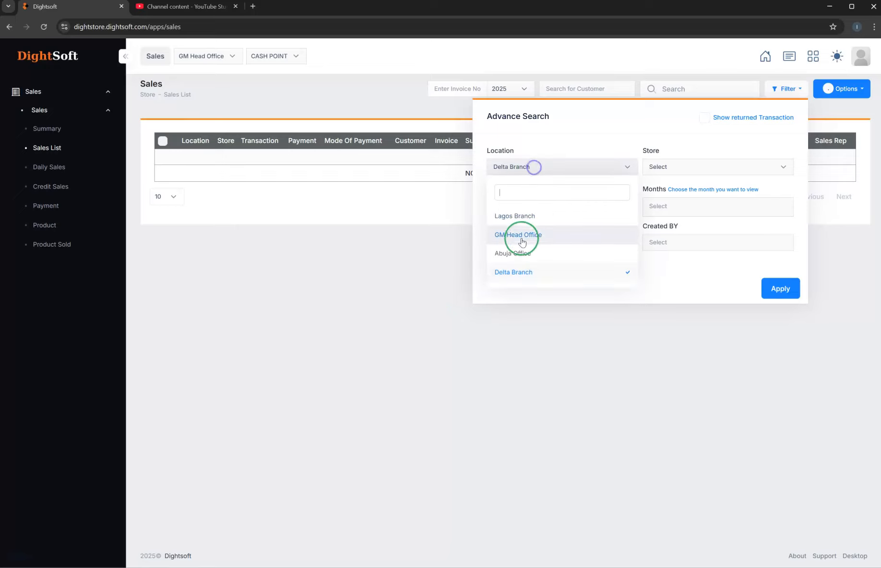
click(526, 235)
click(670, 167)
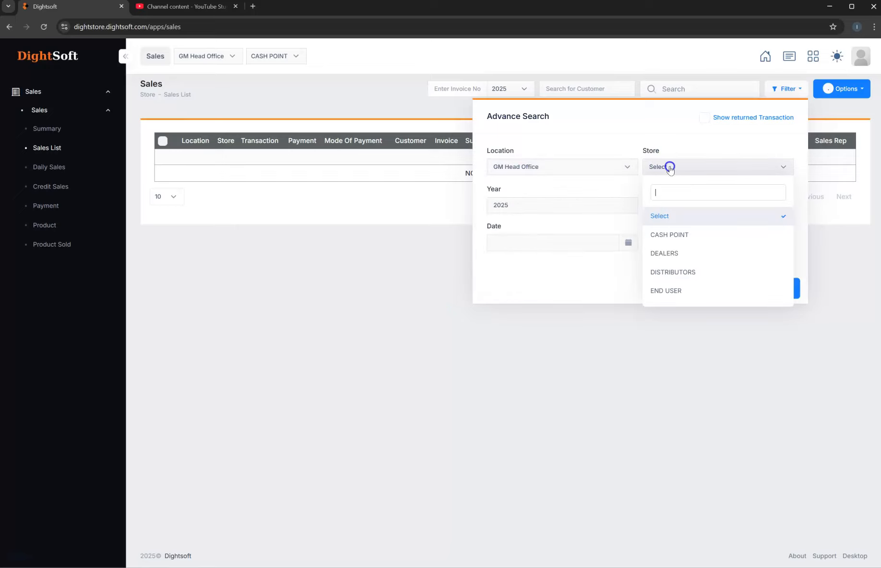
click(678, 240)
click(573, 238)
click(531, 311)
click(781, 291)
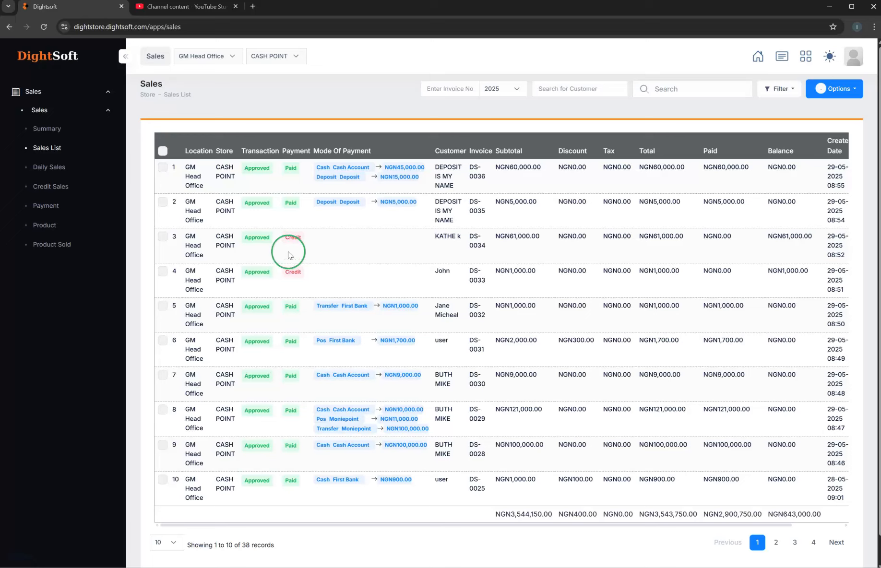
Step: Review the sales invoices of the first and eighth listed sales with their payment breakdowns, closing each one
click(255, 170)
scroll(294, 353, down, 1)
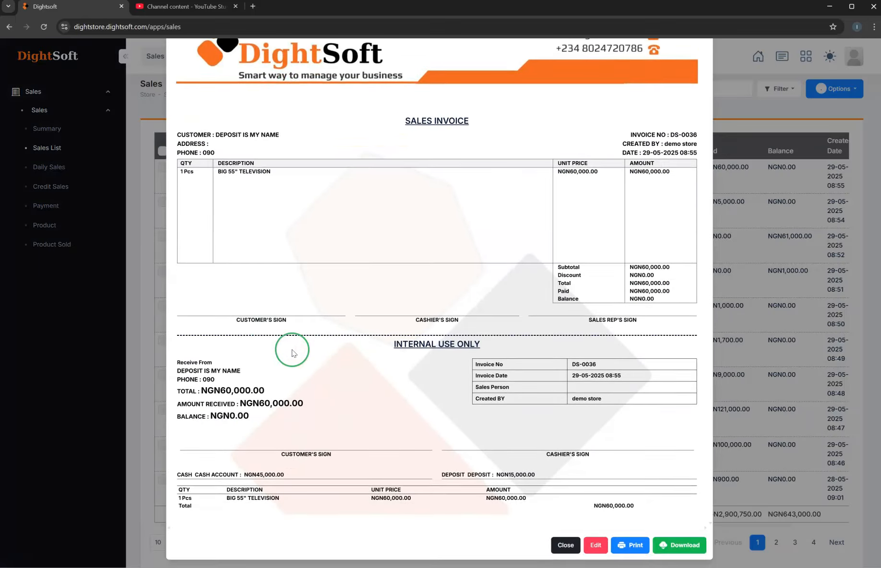
click(776, 304)
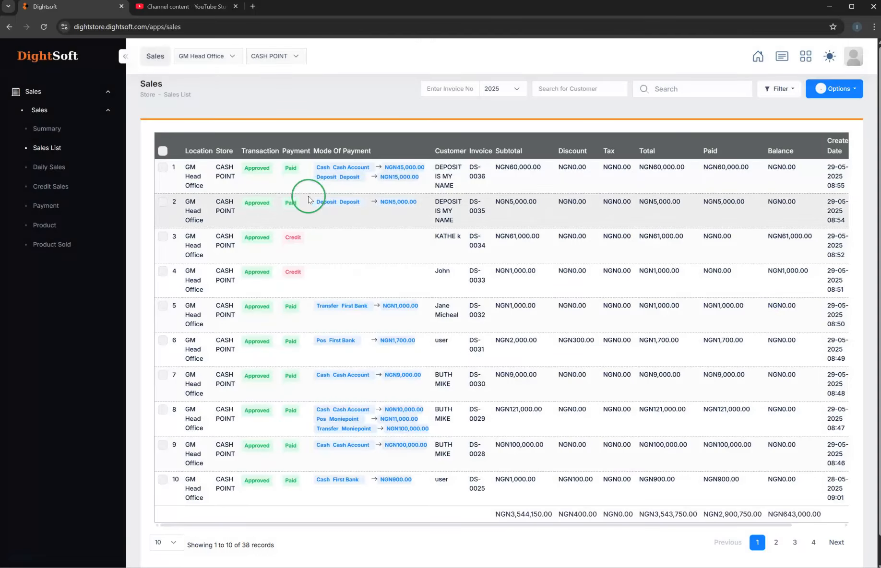
scroll(528, 350, down, 1)
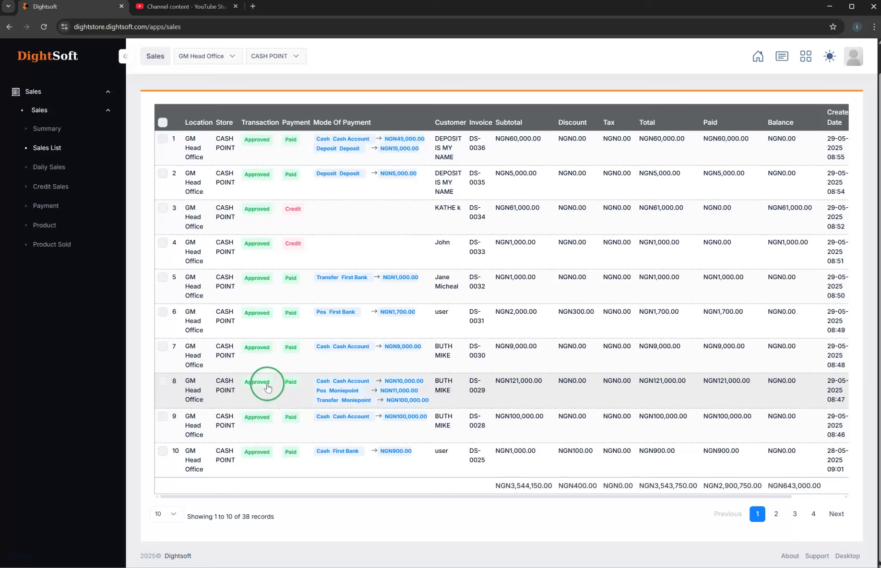
scroll(377, 401, down, 2)
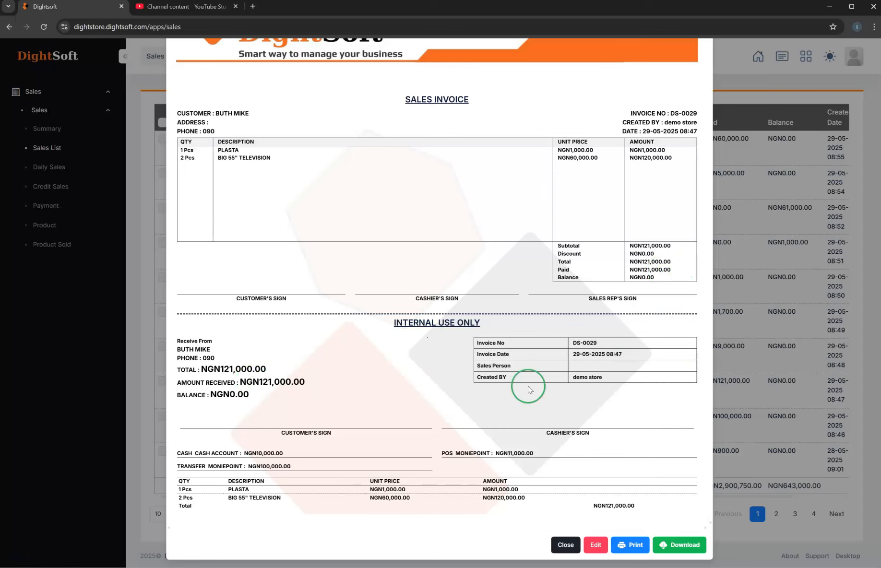
click(735, 340)
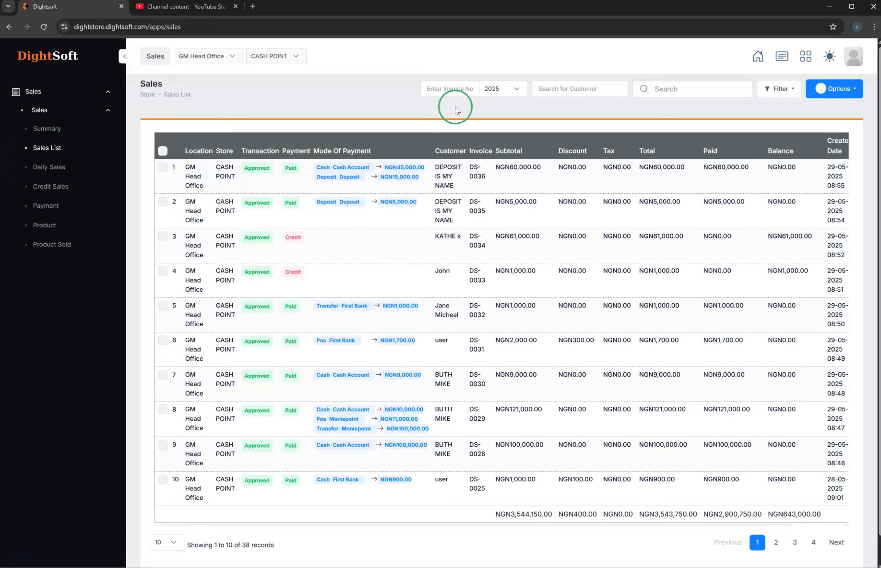
Step: Look up invoice number 34 from the sales list, open the matching sale and examine its customer, summary and product details
click(459, 90)
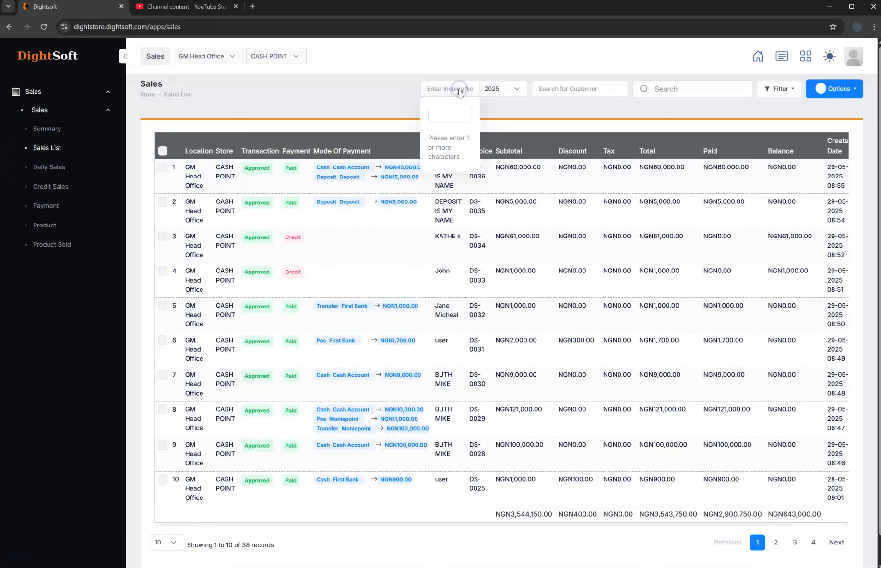
text(3)
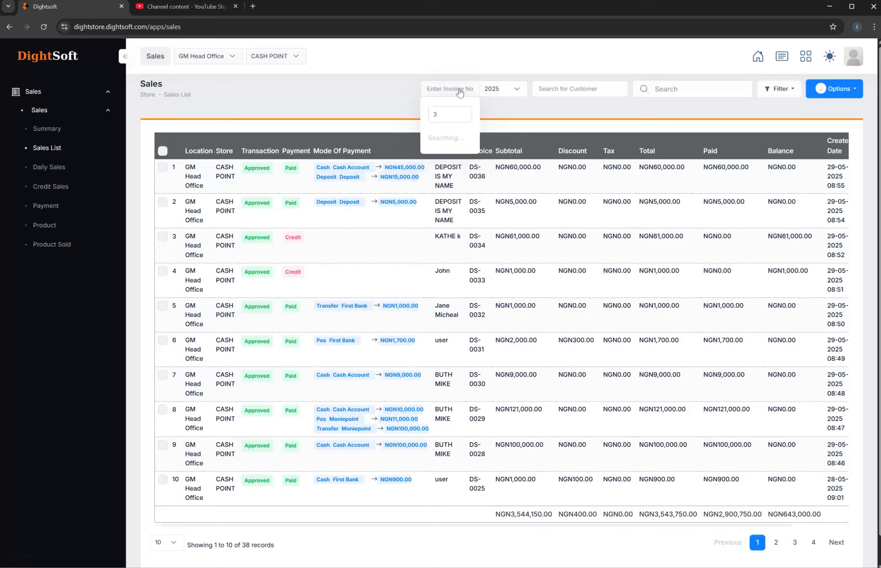
text(4)
click(460, 145)
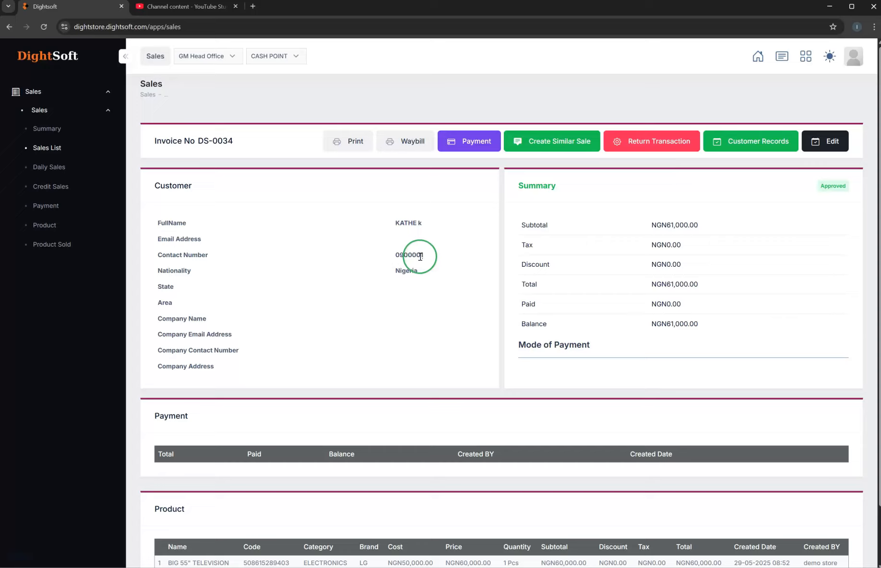
scroll(420, 254, down, 2)
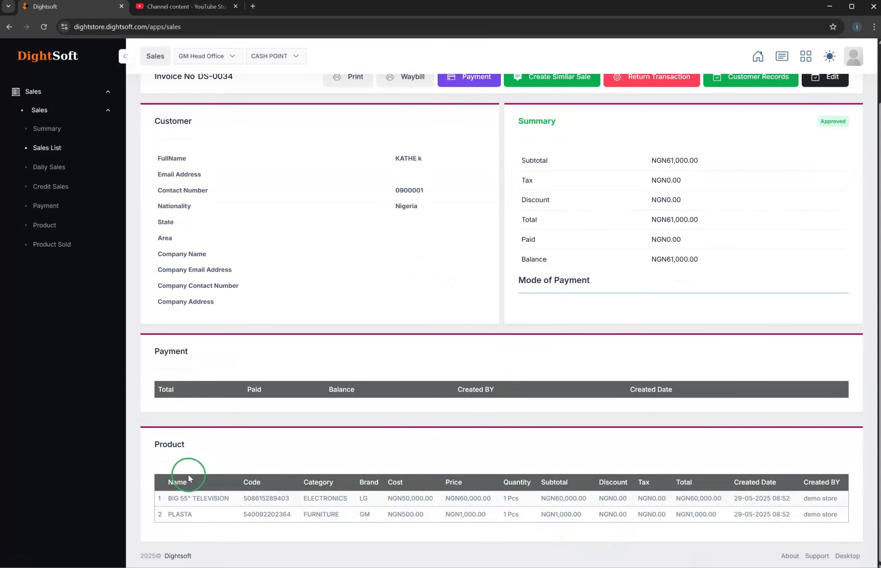
Step: Preview the waybill and the printable sales invoice of the invoice 34 sale, closing each one
scroll(242, 485, up, 2)
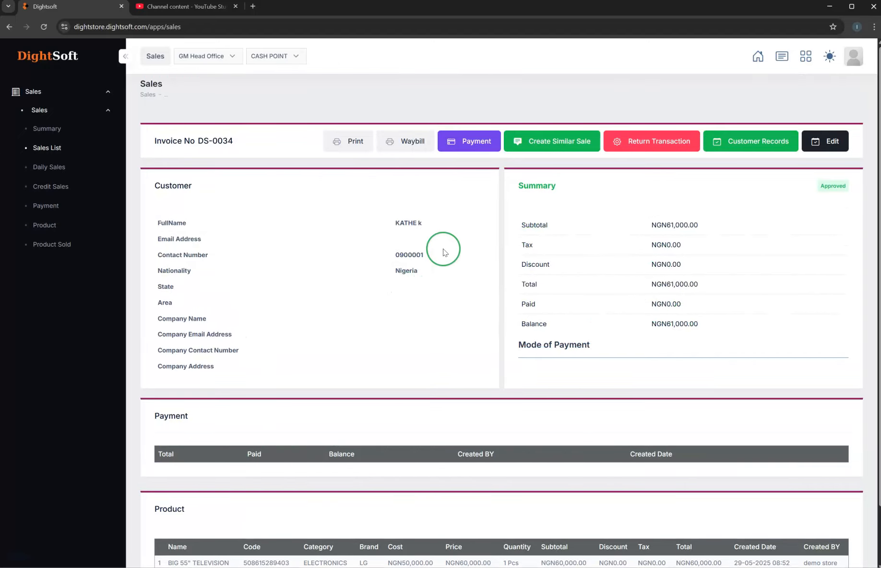
click(408, 144)
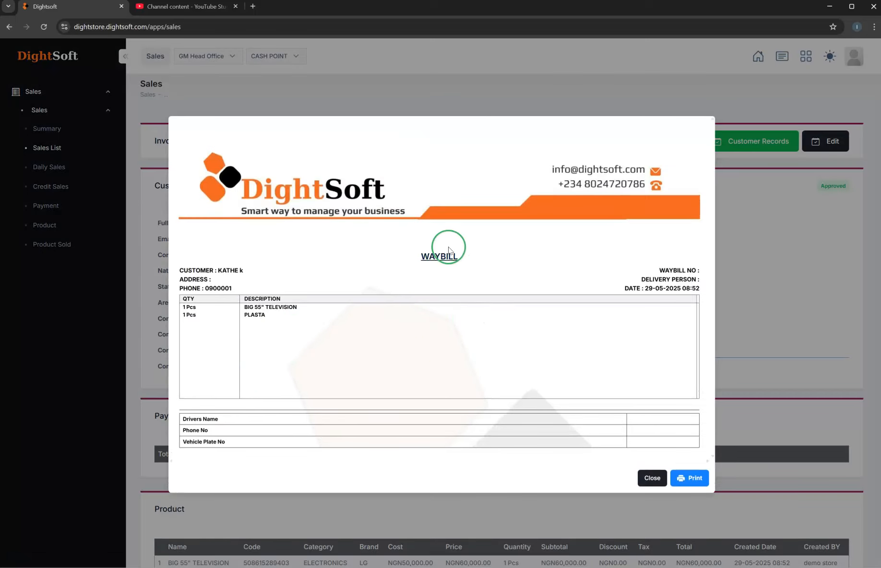
double_click(225, 270)
double_click(684, 279)
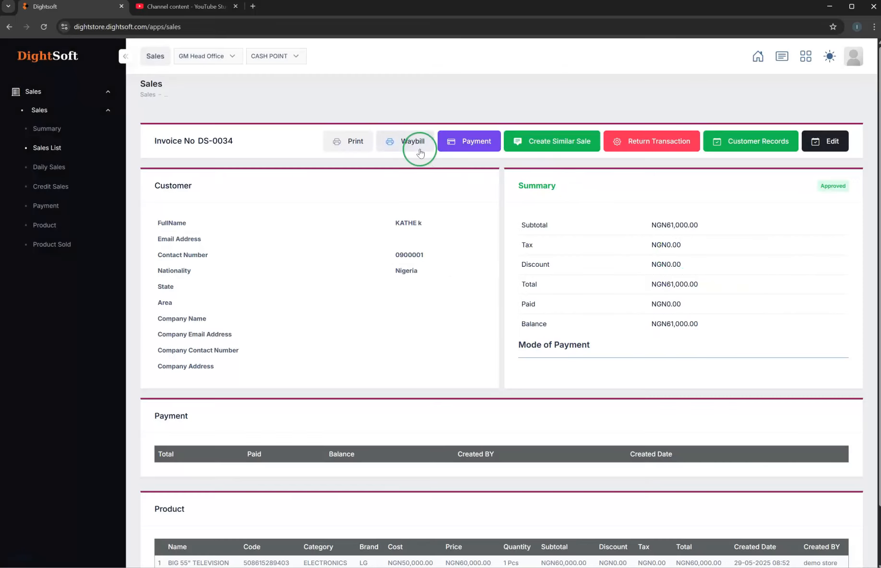
scroll(408, 326, down, 1)
scroll(413, 118, up, 1)
click(413, 141)
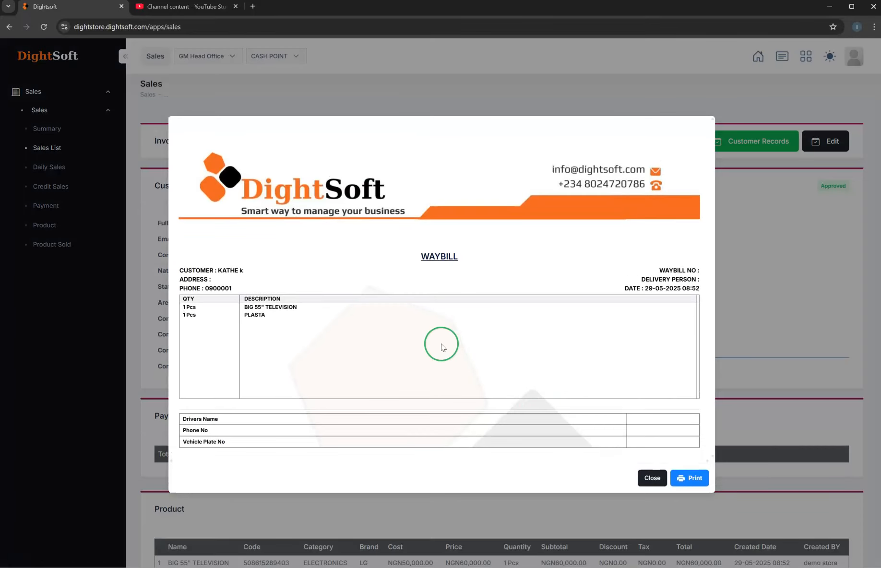
click(807, 363)
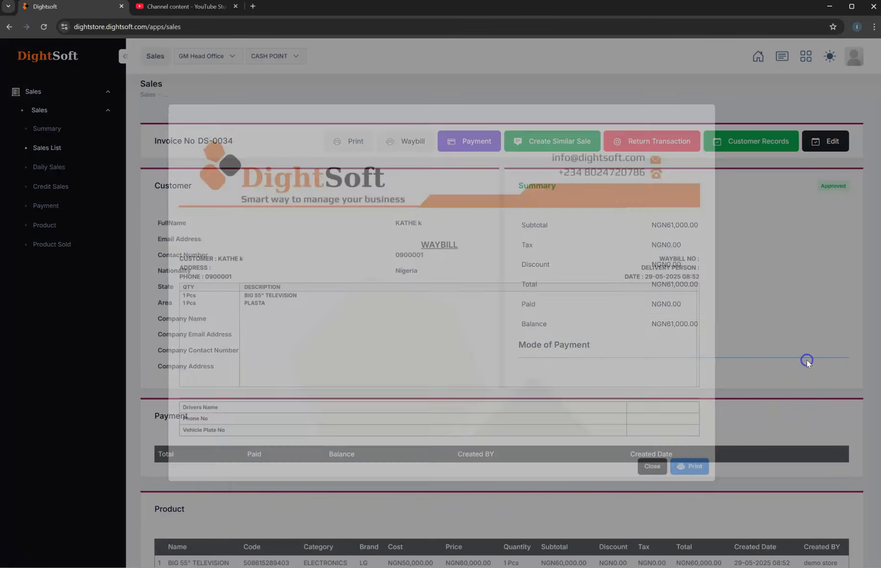
click(361, 142)
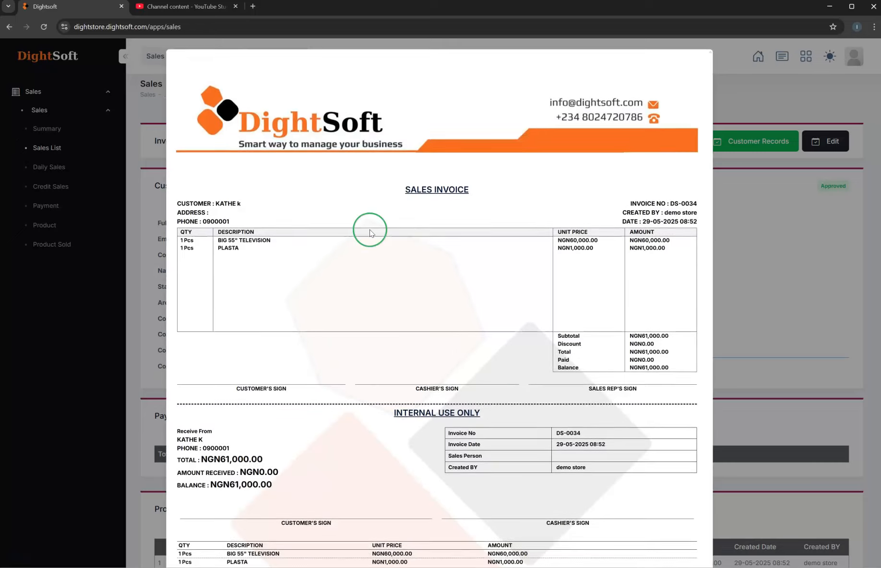
click(761, 395)
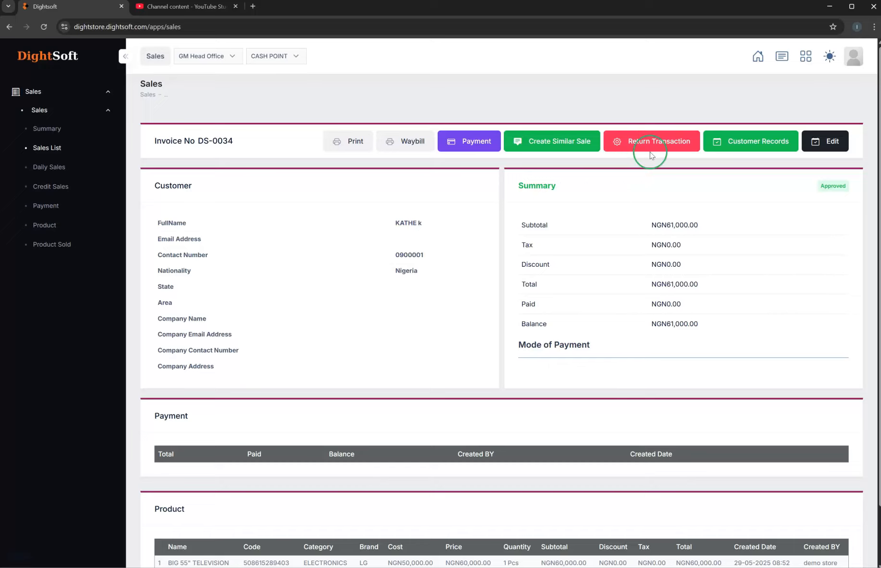
Step: Return the transaction for the invoice 34 sale and go back to the sales list
click(647, 147)
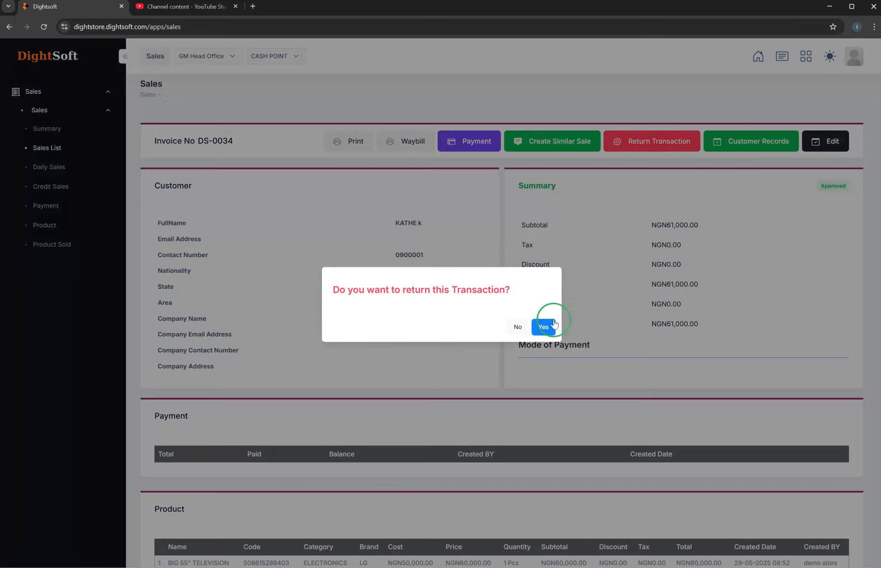
click(544, 326)
click(437, 342)
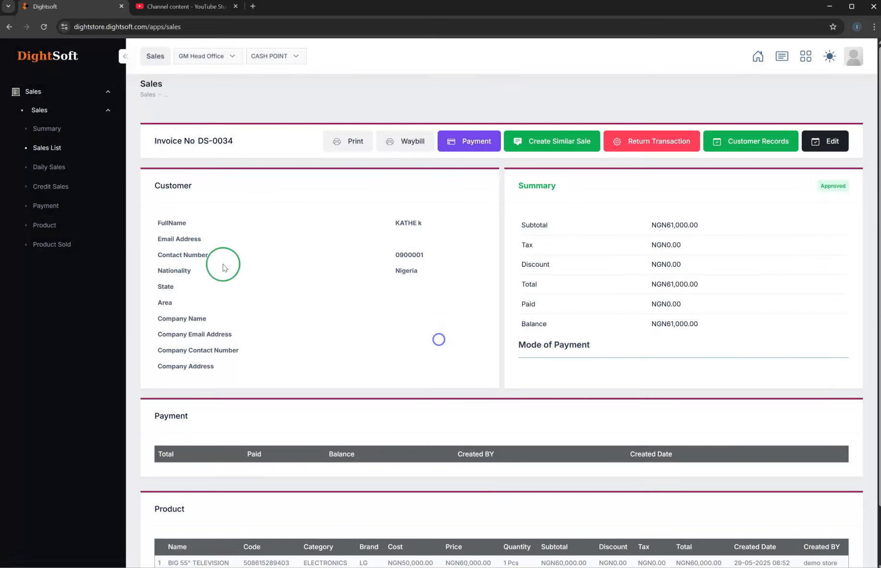
click(43, 152)
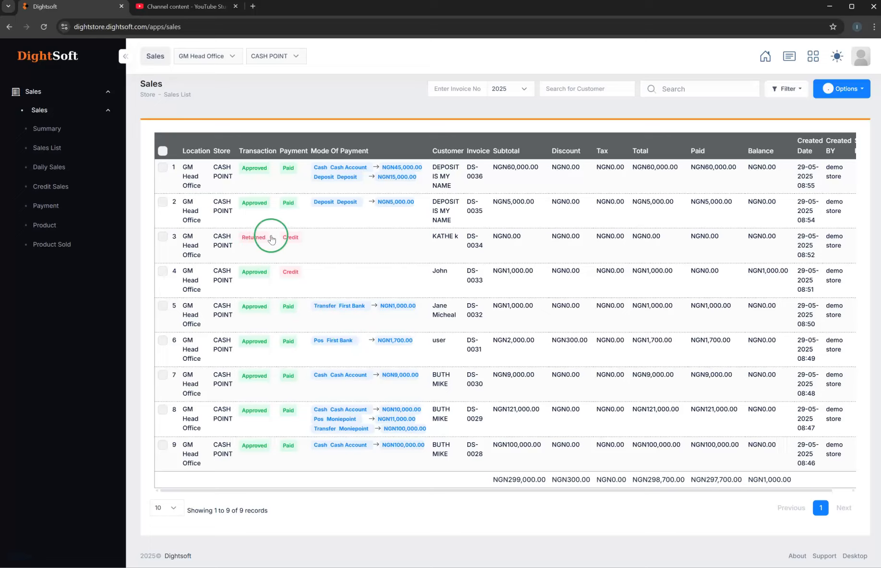
Step: Check the action notifications on the home dashboard, close them and reopen the Sales module
click(764, 57)
click(782, 56)
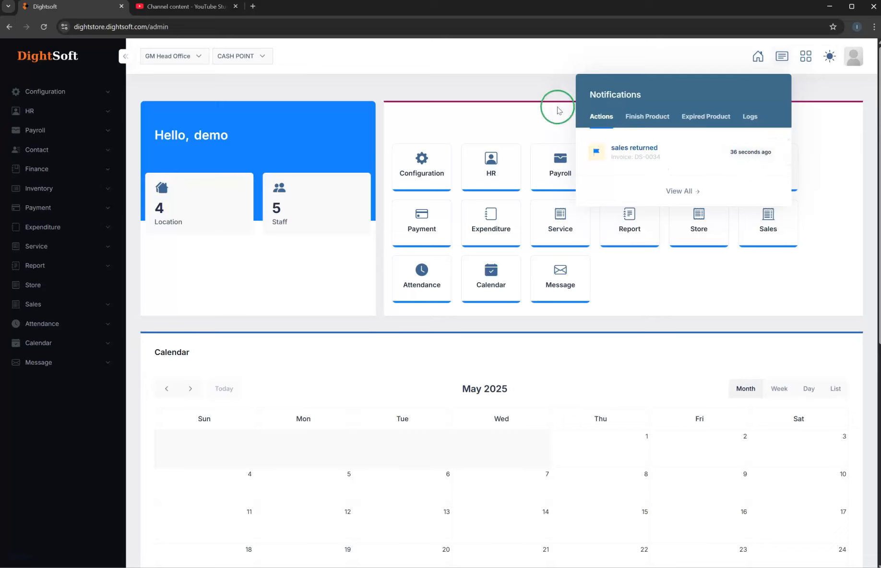
click(508, 87)
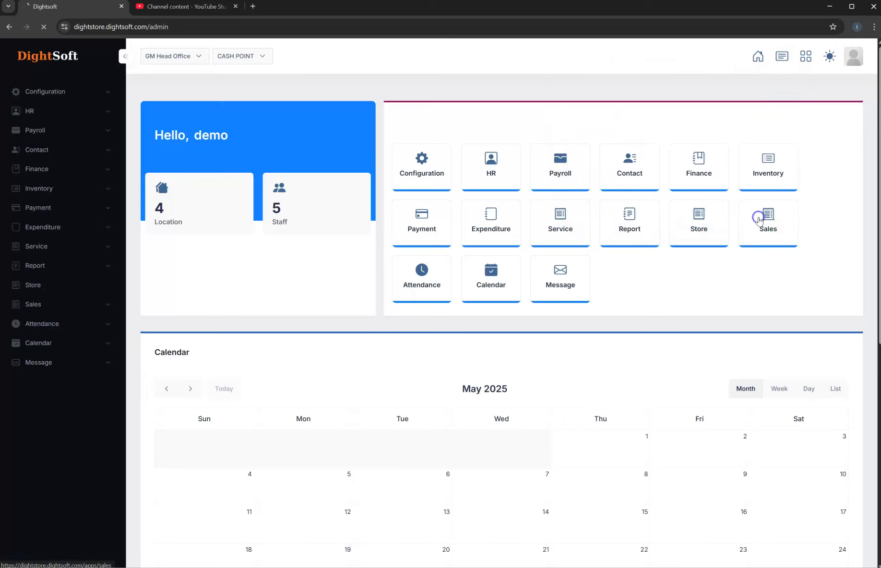
click(751, 217)
click(45, 115)
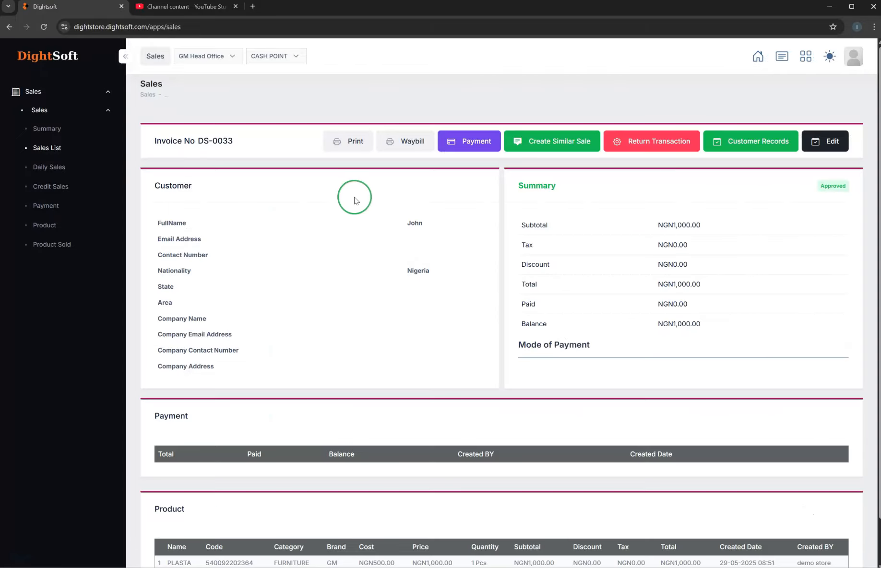
Step: Examine the details of the invoice 33 sale and return to the sales list
scroll(359, 250, down, 1)
scroll(423, 393, up, 1)
click(56, 150)
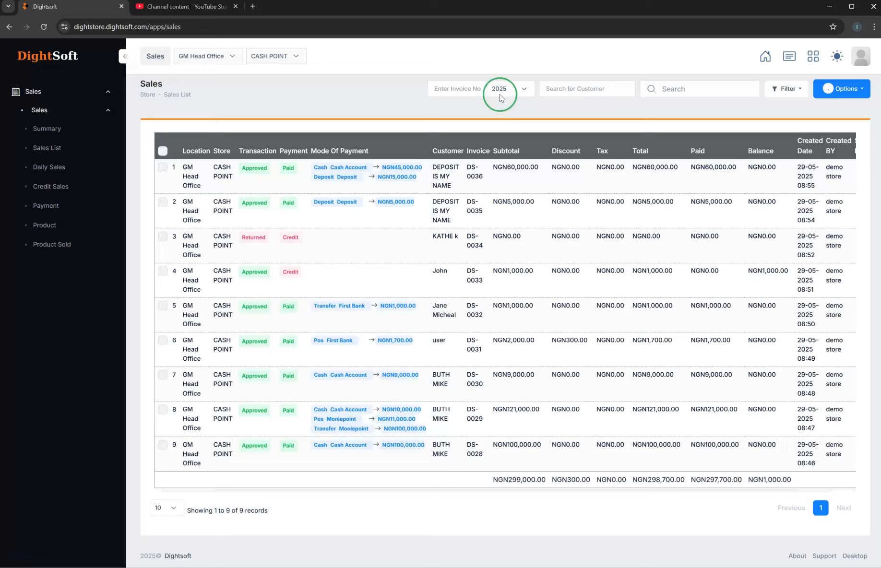
Step: Look up invoice number 33 for 2025, open the matching sale and examine its summary total
click(460, 91)
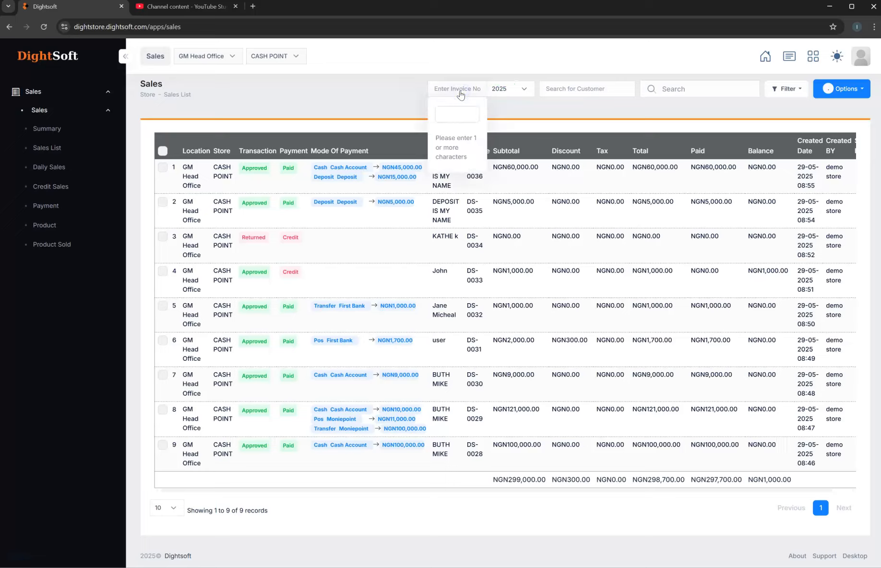
text(33)
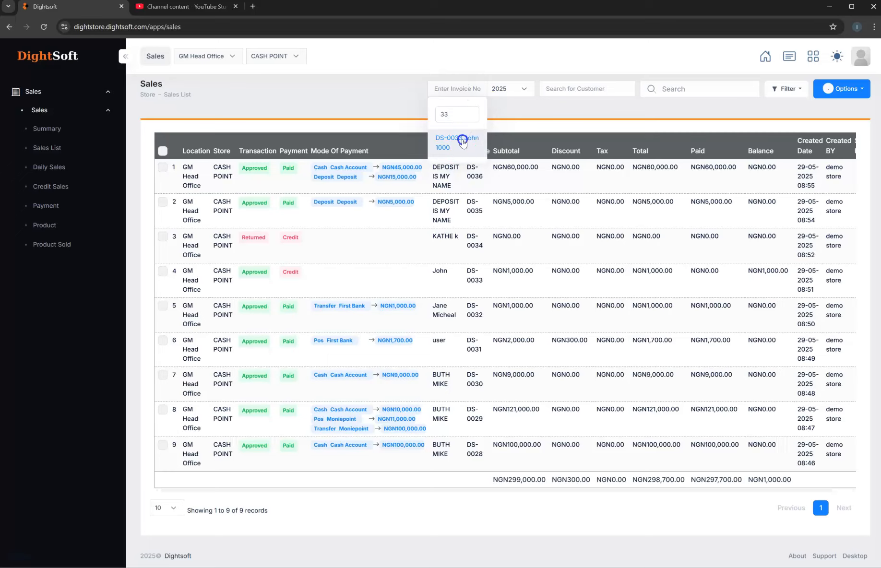
click(461, 138)
scroll(482, 347, down, 1)
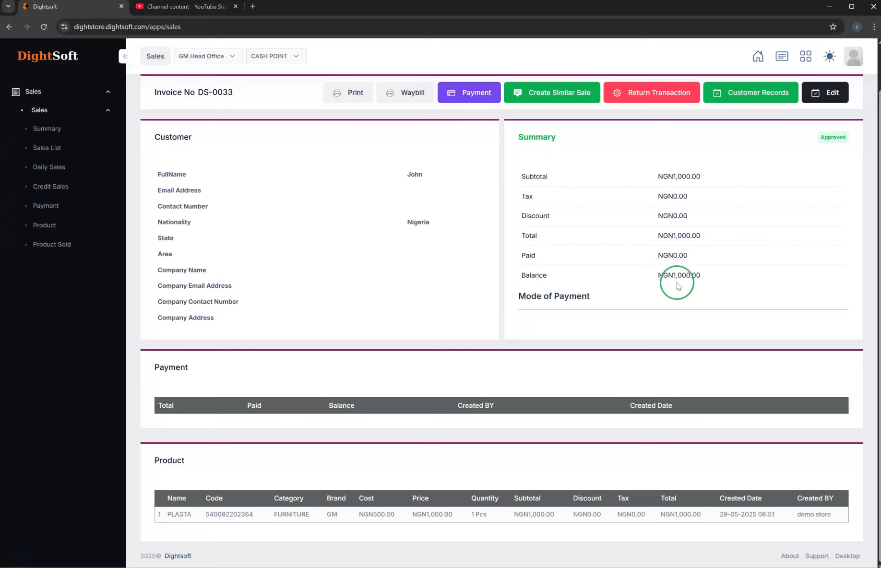
double_click(683, 235)
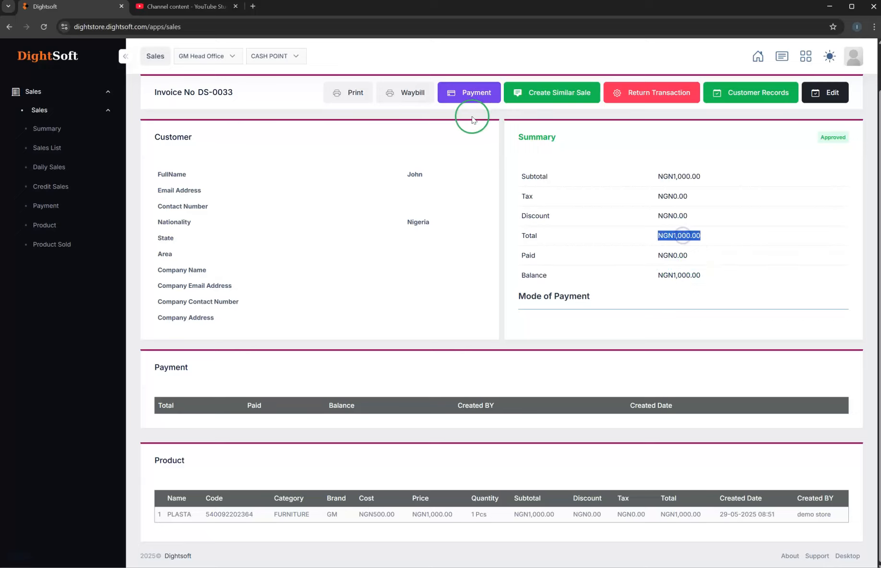
Step: Record a Pos payment of 1000 into the Moniepoint account for the invoice 33 sale
scroll(472, 120, up, 1)
click(470, 142)
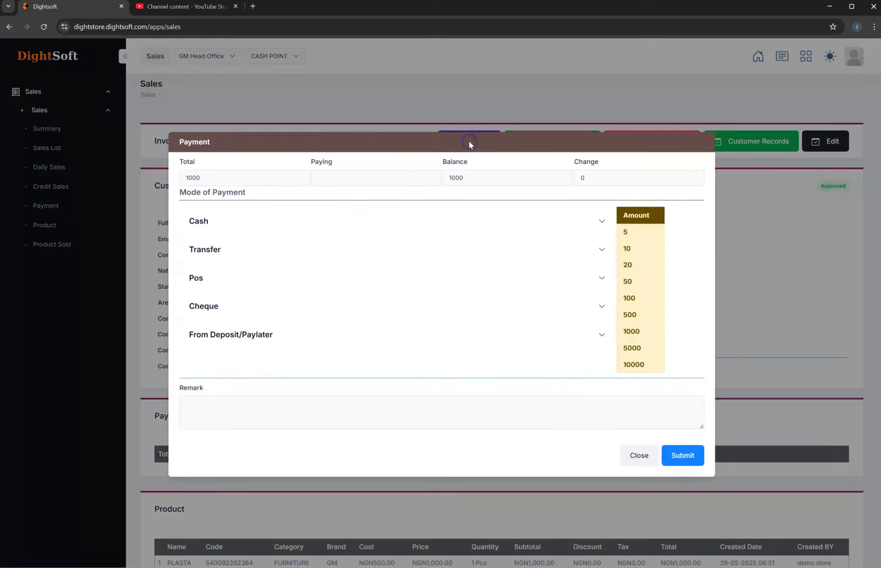
click(297, 222)
click(271, 313)
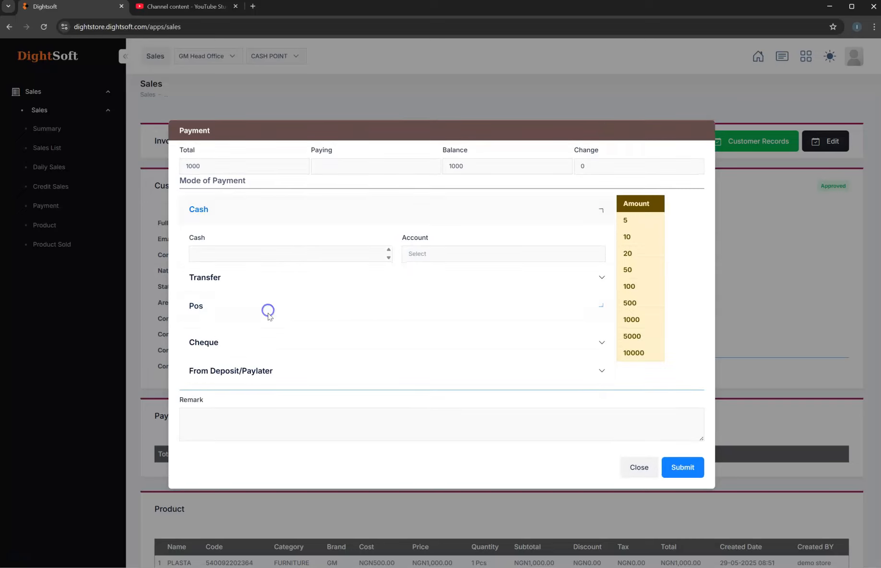
click(635, 318)
click(545, 323)
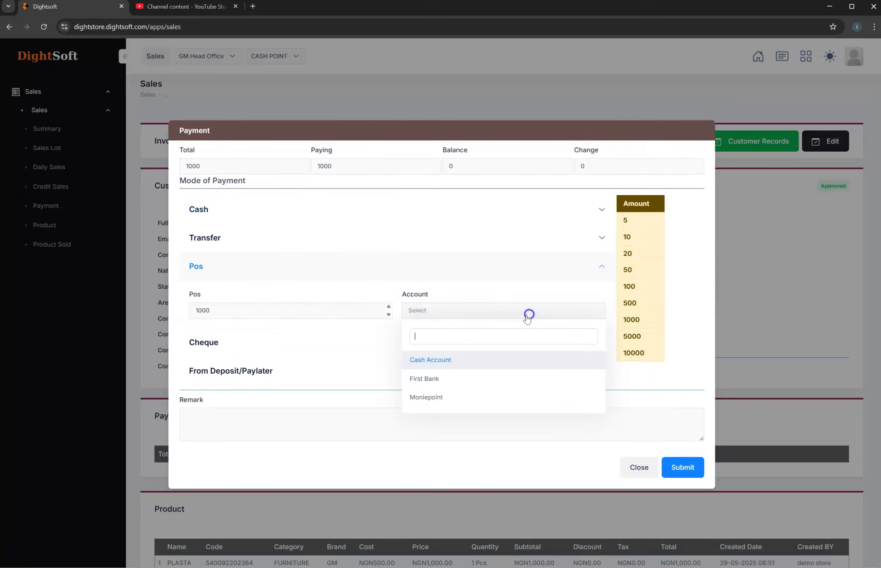
click(461, 396)
click(684, 467)
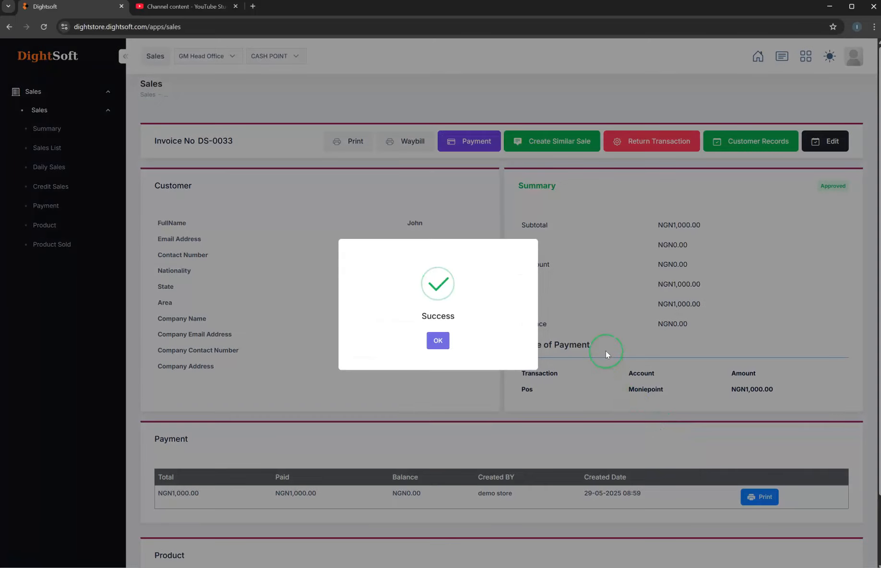
click(606, 351)
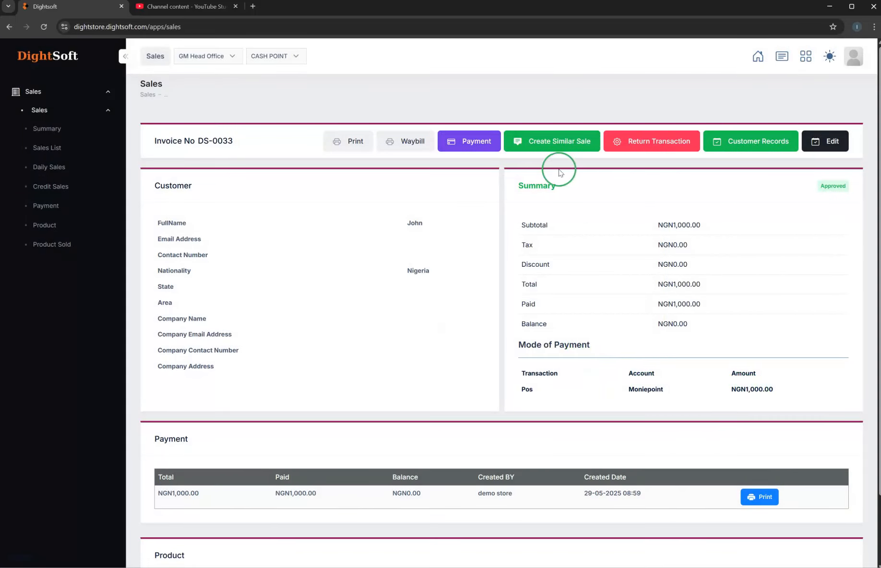
Step: Return to the sales list and review the payment status and modes of payment of the listed sales
click(52, 148)
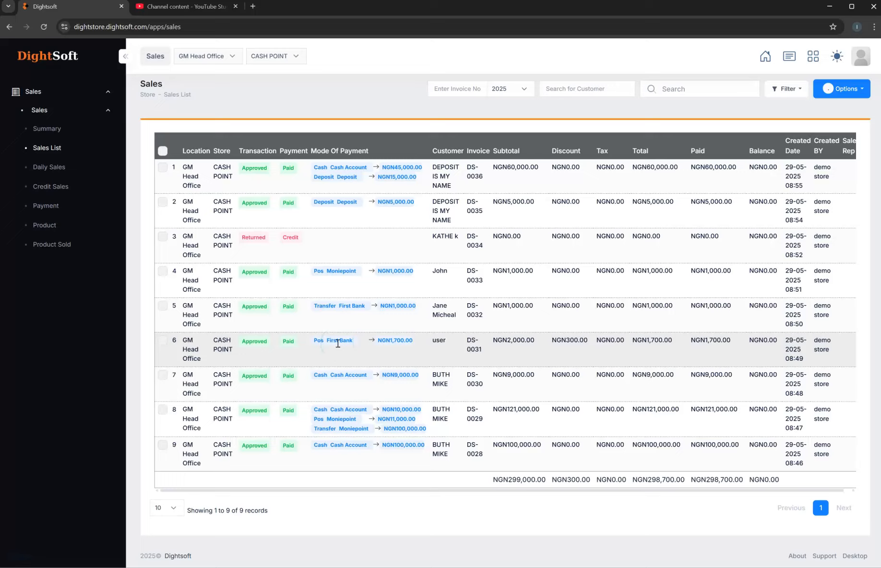
click(44, 212)
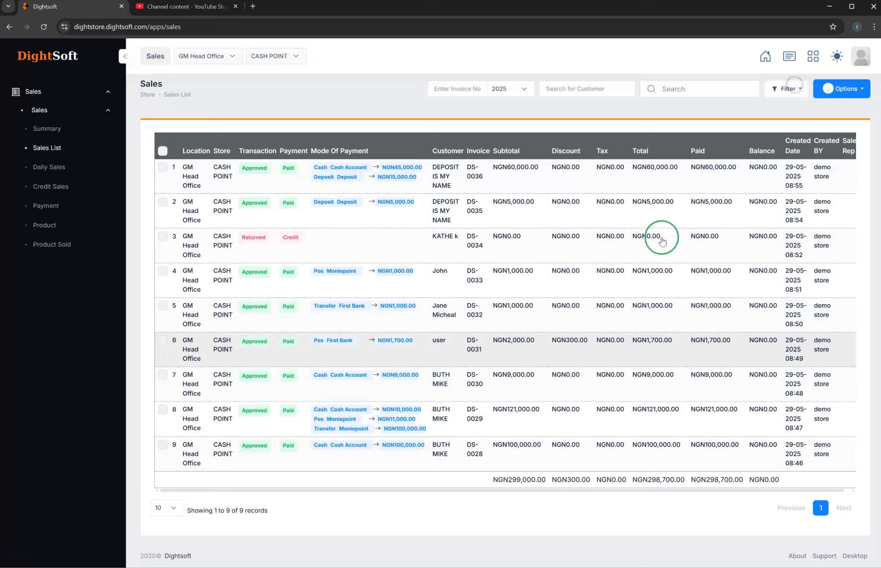
click(574, 243)
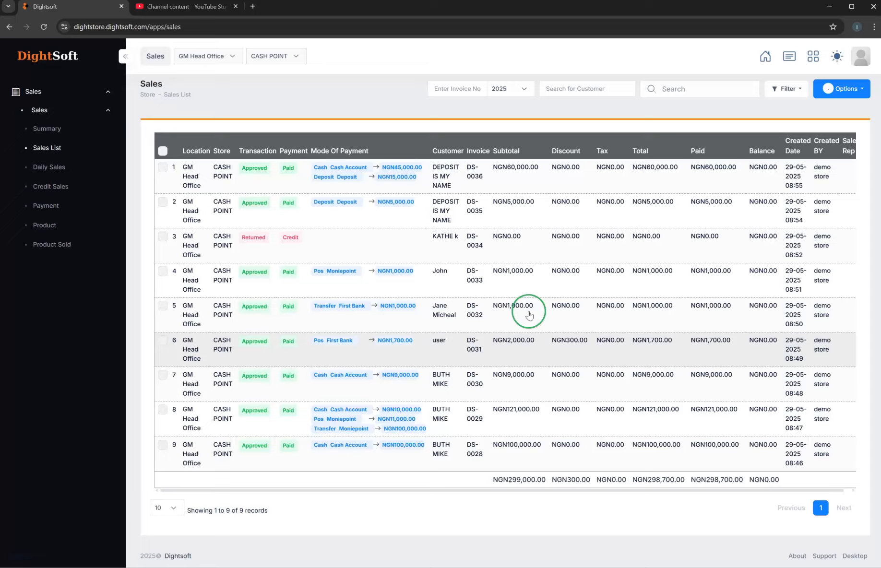